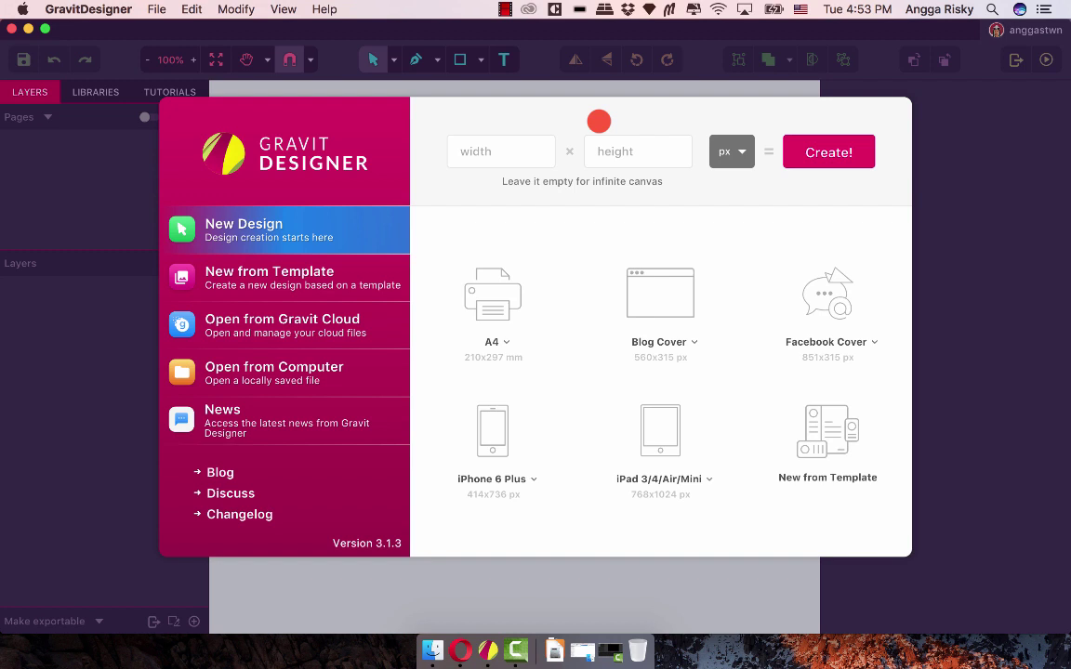
Create a new 500 × 500 px design and switch its grid to Isometric
{"action": "type", "text": "8"}
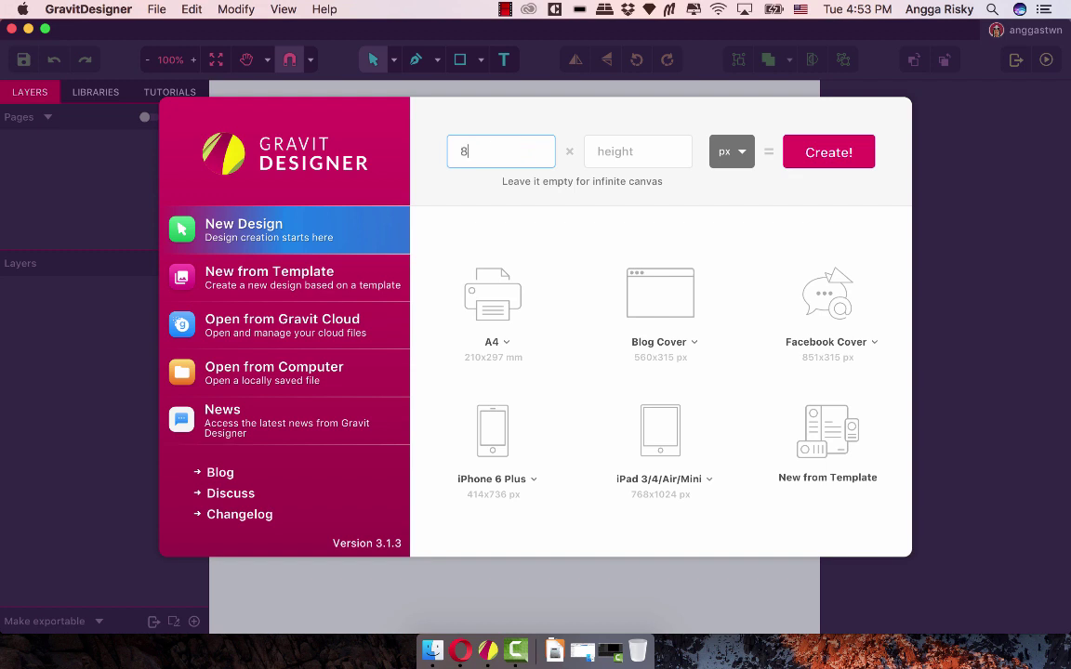
{"action": "left_click", "coordinate": [638, 152]}
{"action": "type", "text": "500"}
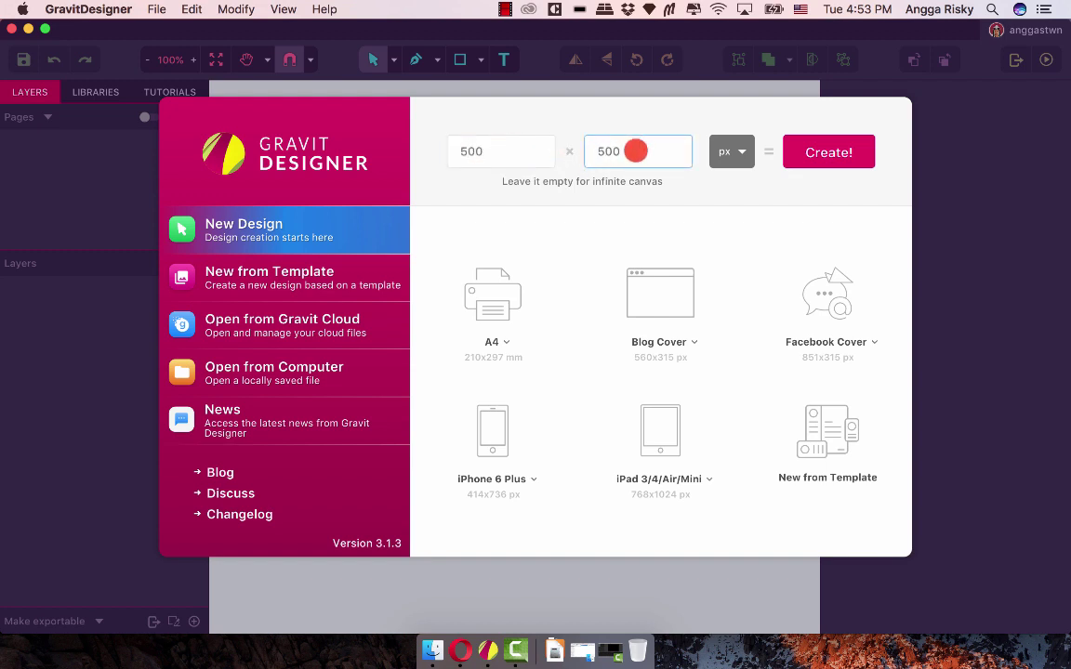
{"action": "left_click", "coordinate": [825, 151]}
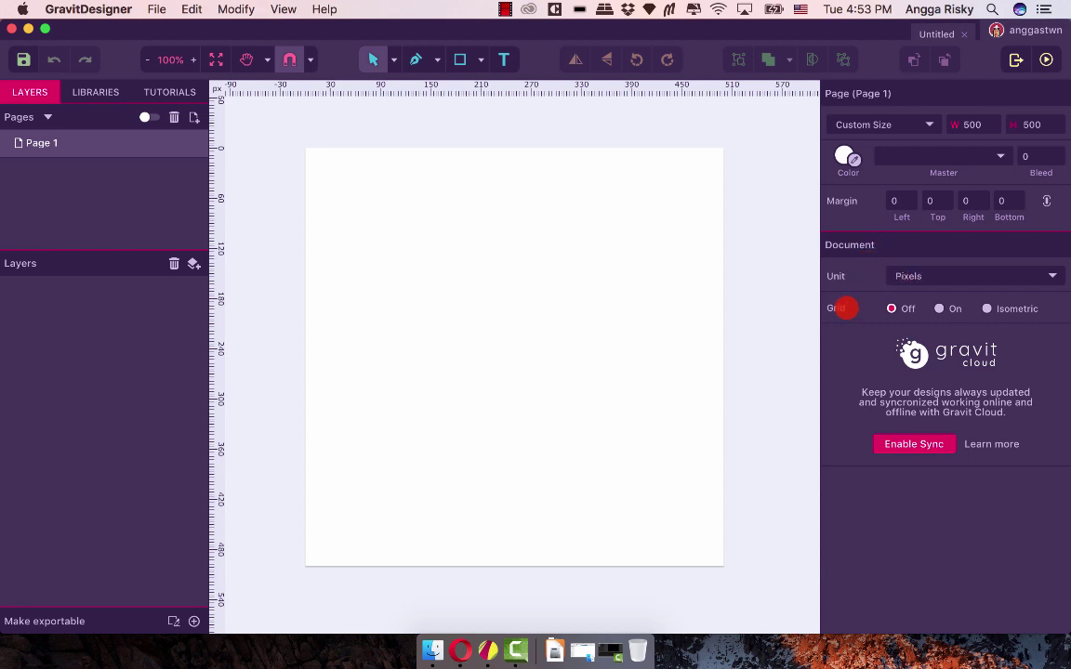
{"action": "left_click", "coordinate": [947, 309]}
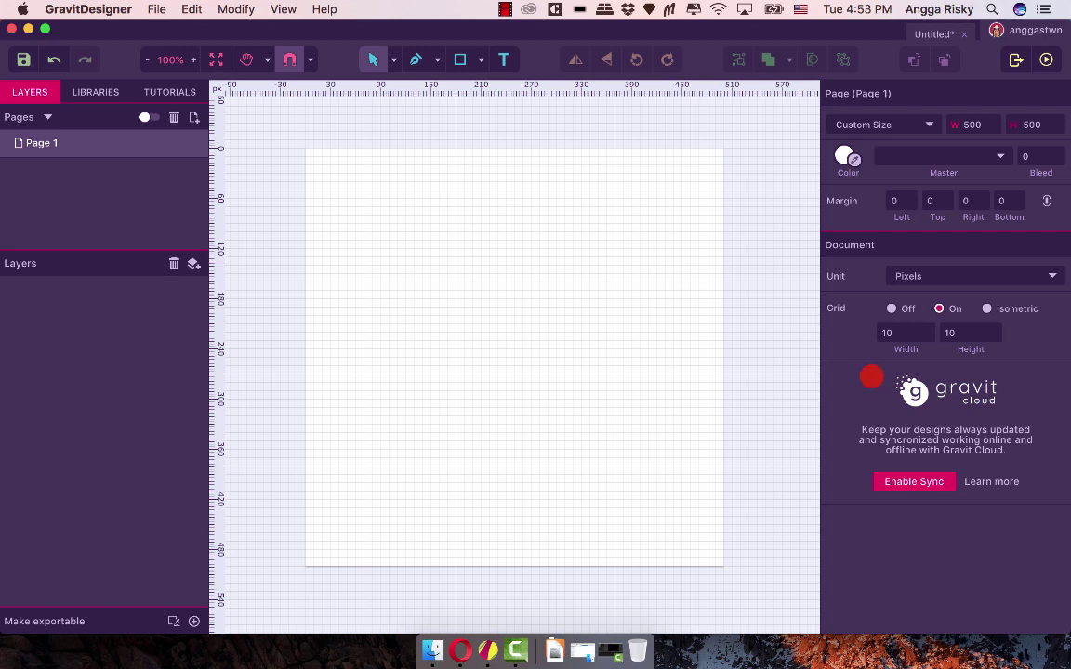
{"action": "left_click", "coordinate": [987, 309]}
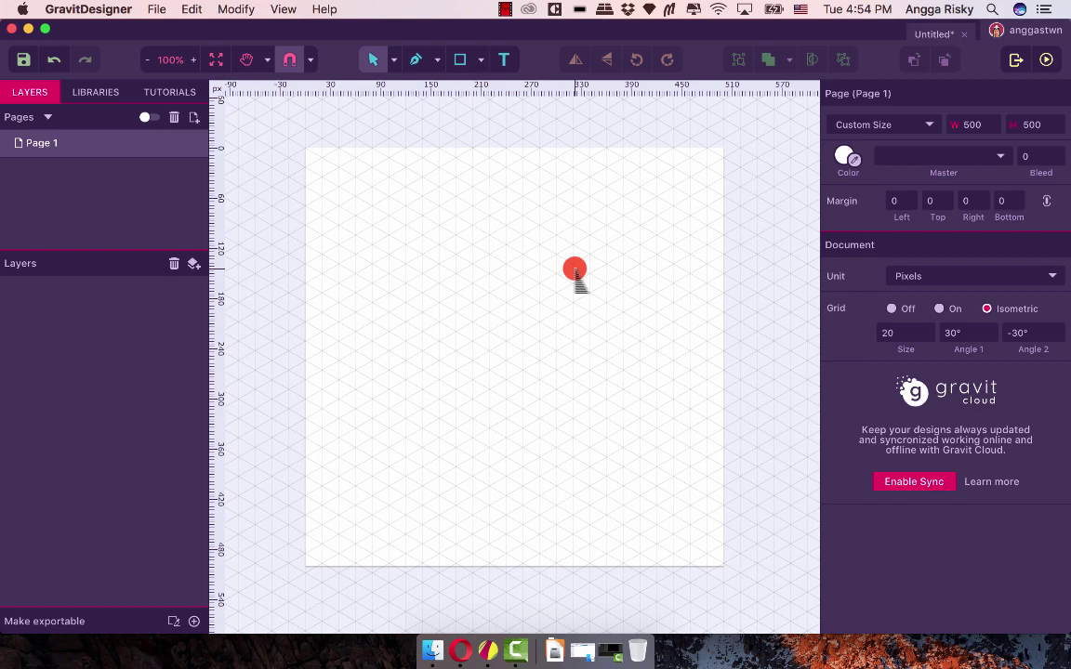
Draw a rectangle about 160 × 115 px near the middle of the page and convert it to a path
{"action": "key", "text": "super+equal"}
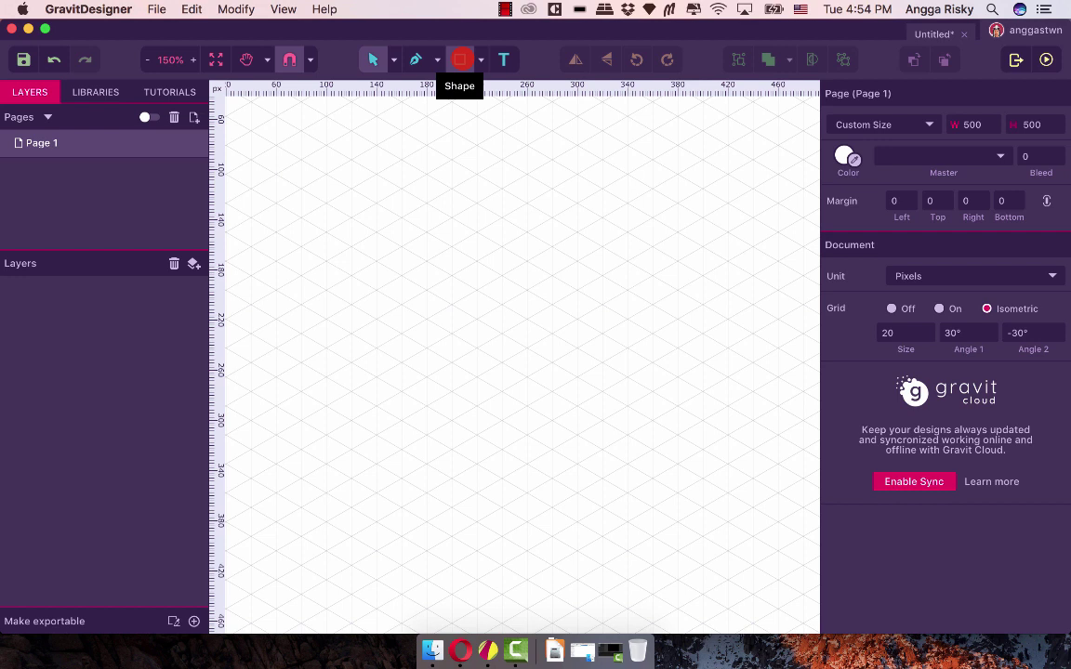
{"action": "left_click", "coordinate": [460, 59]}
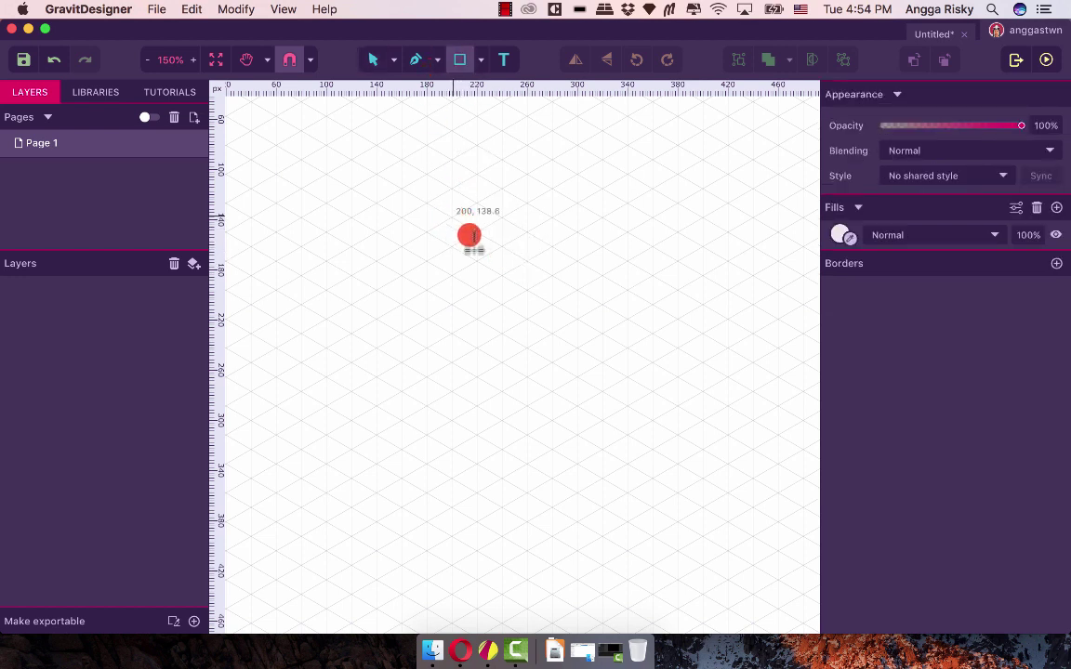
{"action": "mouse_move", "coordinate": [468, 231]}
{"action": "left_mouse_down"}
{"action": "mouse_move", "coordinate": [656, 348]}
{"action": "mouse_move", "coordinate": [641, 361]}
{"action": "left_mouse_up"}
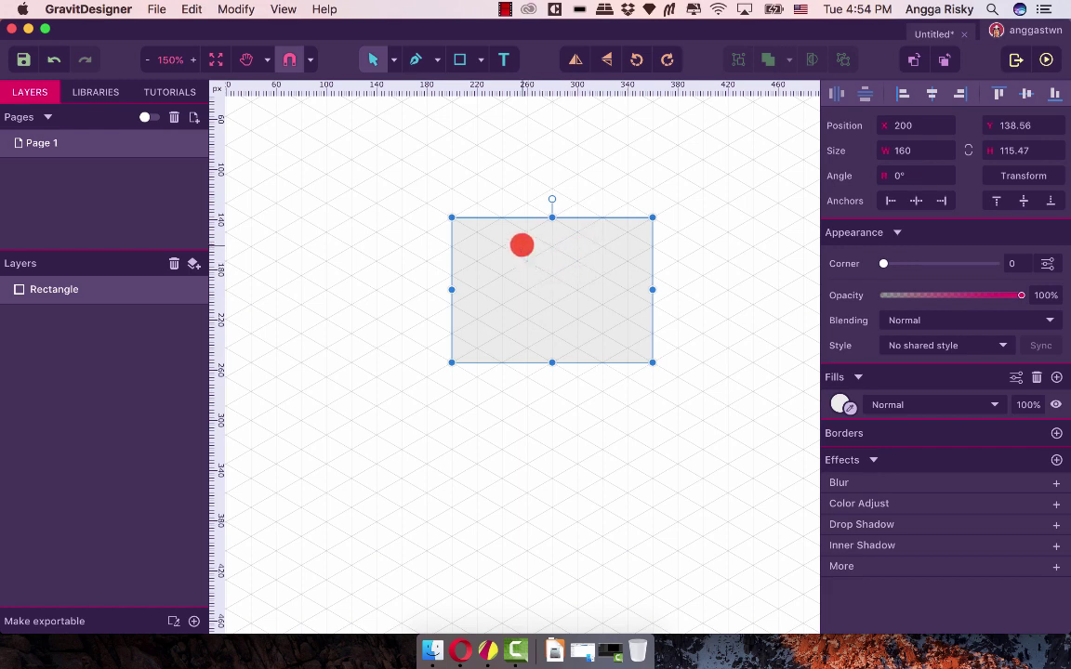
{"action": "right_click", "coordinate": [521, 244]}
{"action": "left_click", "coordinate": [595, 412]}
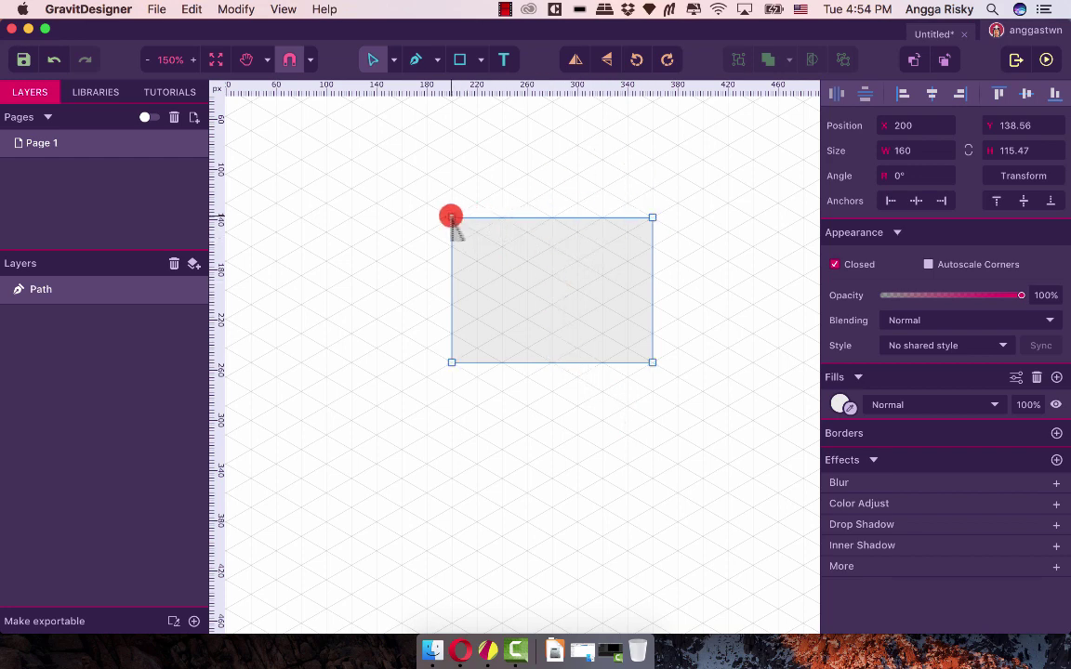
Move the path's corner nodes onto isometric grid points to form an upright parallelogram about 100 px wide and 150 px high
{"action": "left_click_drag", "start_coordinate": [451, 217], "coordinate": [502, 189]}
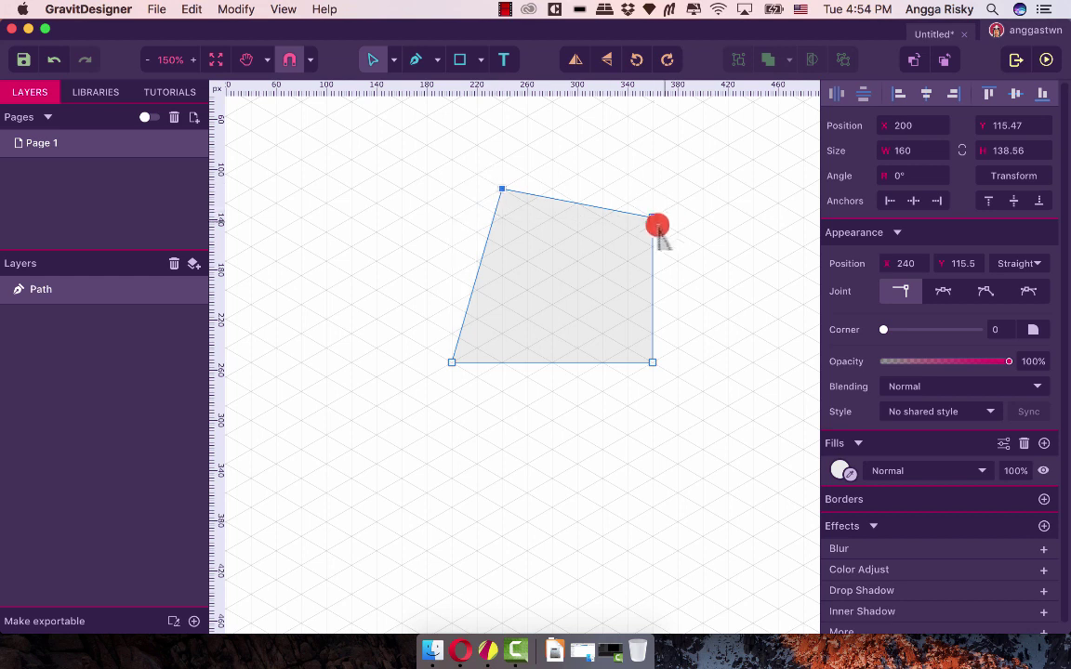
{"action": "left_click_drag", "start_coordinate": [653, 219], "coordinate": [653, 275]}
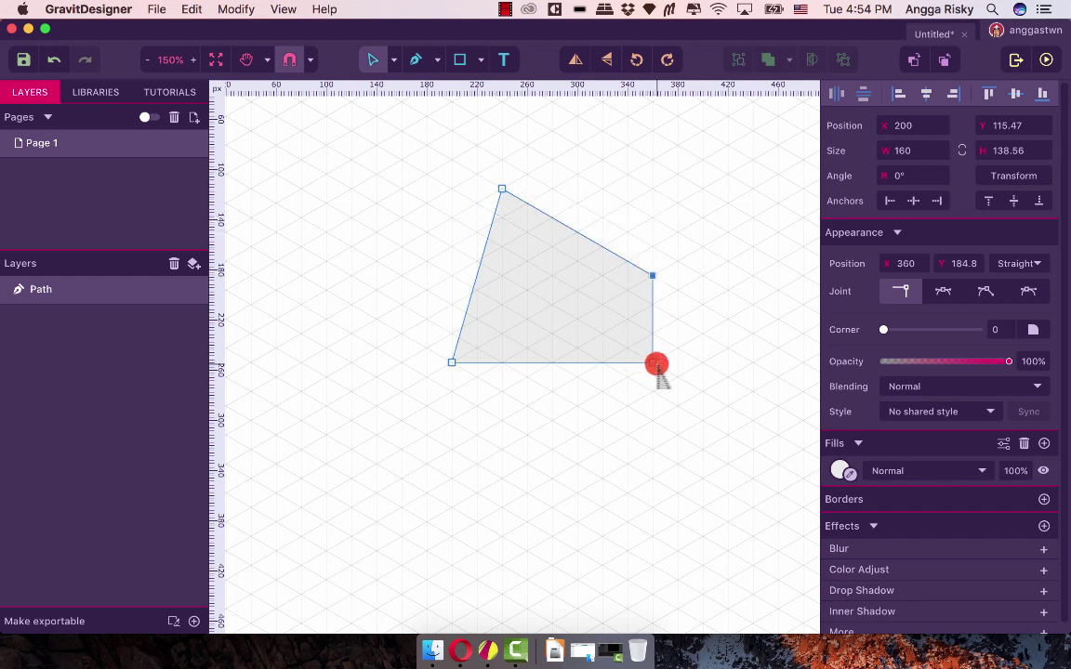
{"action": "left_click_drag", "start_coordinate": [655, 363], "coordinate": [627, 376]}
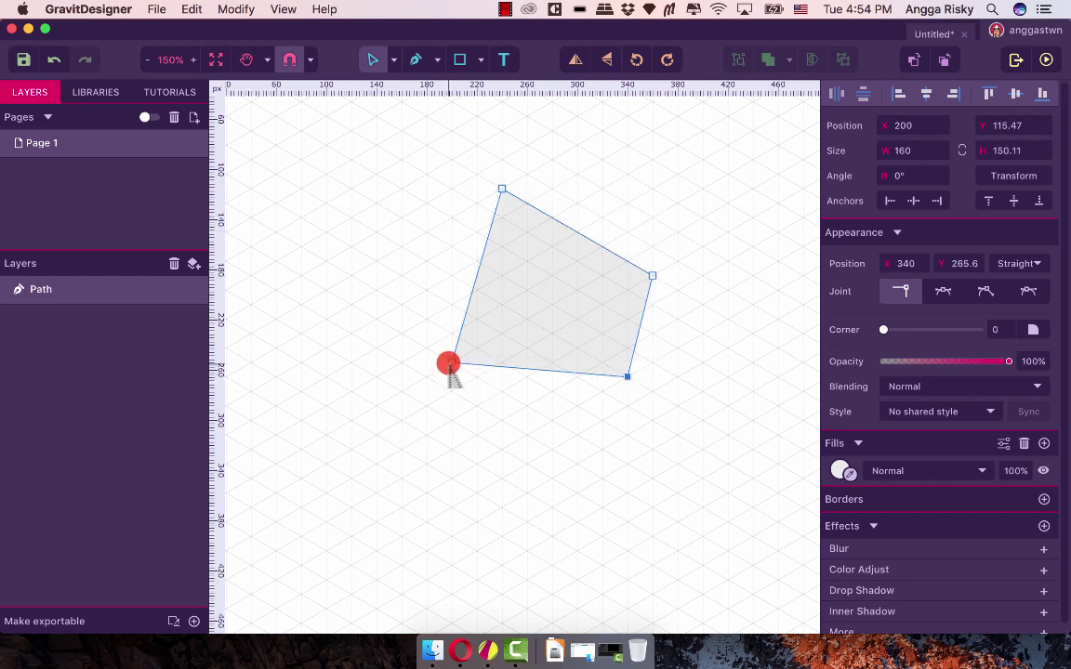
{"action": "left_click_drag", "start_coordinate": [448, 363], "coordinate": [502, 304]}
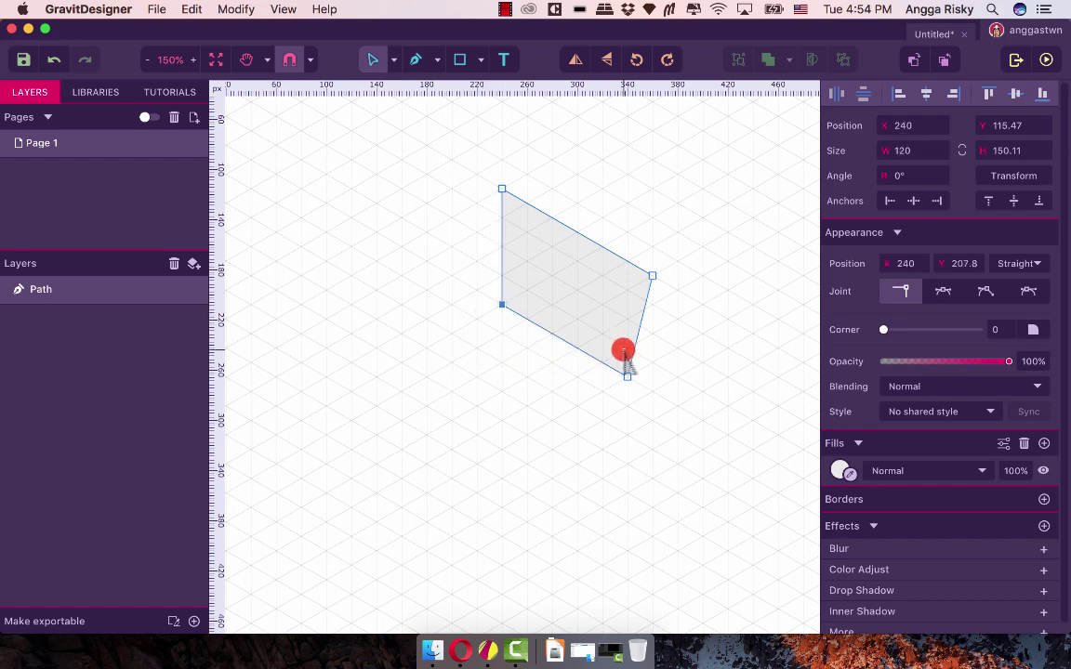
{"action": "left_click_drag", "start_coordinate": [651, 276], "coordinate": [627, 261]}
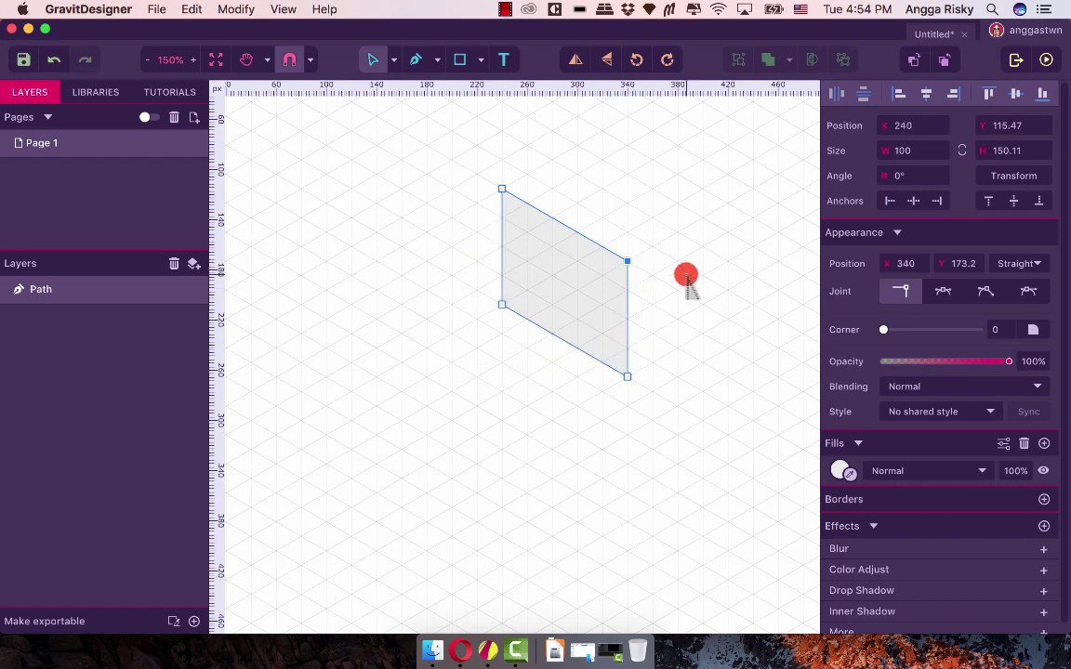
Duplicate the upright parallelogram and place the copy below and to the left of the original, at about X 170, Y 214
{"action": "scroll", "coordinate": [686, 275], "scroll_direction": "up", "scroll_amount": 3}
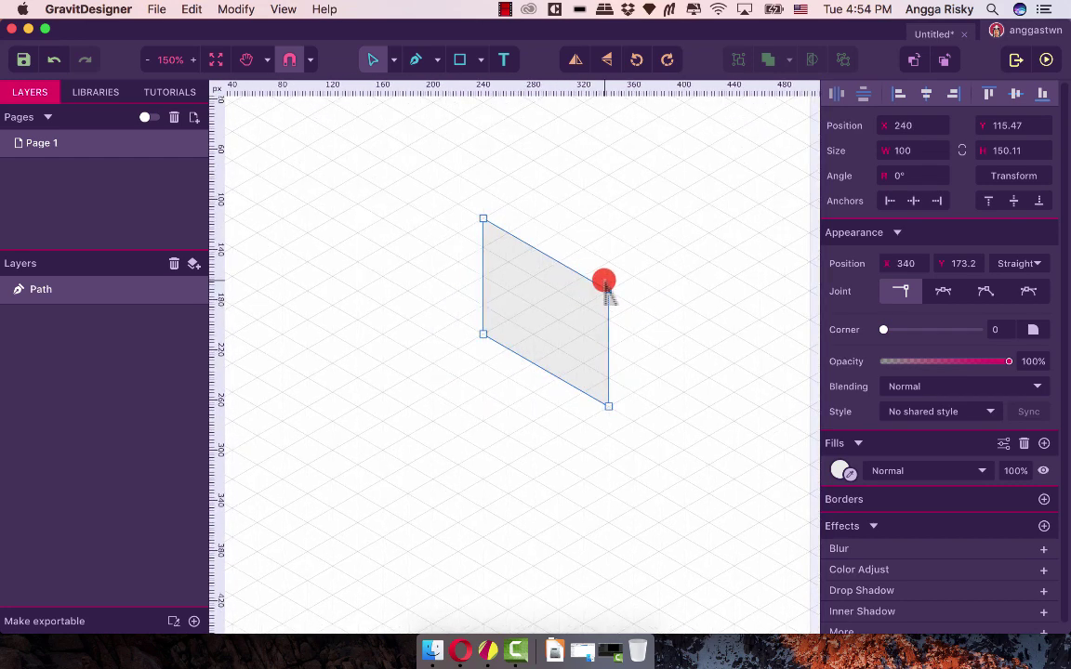
{"action": "left_click", "coordinate": [665, 279]}
{"action": "left_click", "coordinate": [545, 323]}
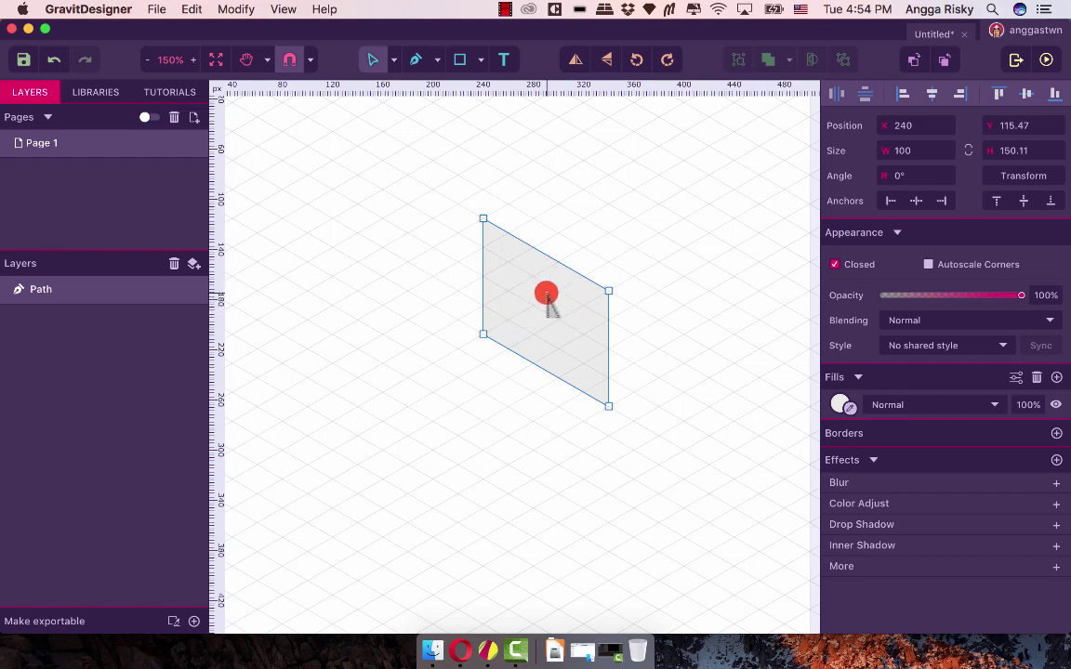
{"action": "right_click", "coordinate": [546, 293]}
{"action": "key", "text": "super+c"}
{"action": "key", "text": "super+v"}
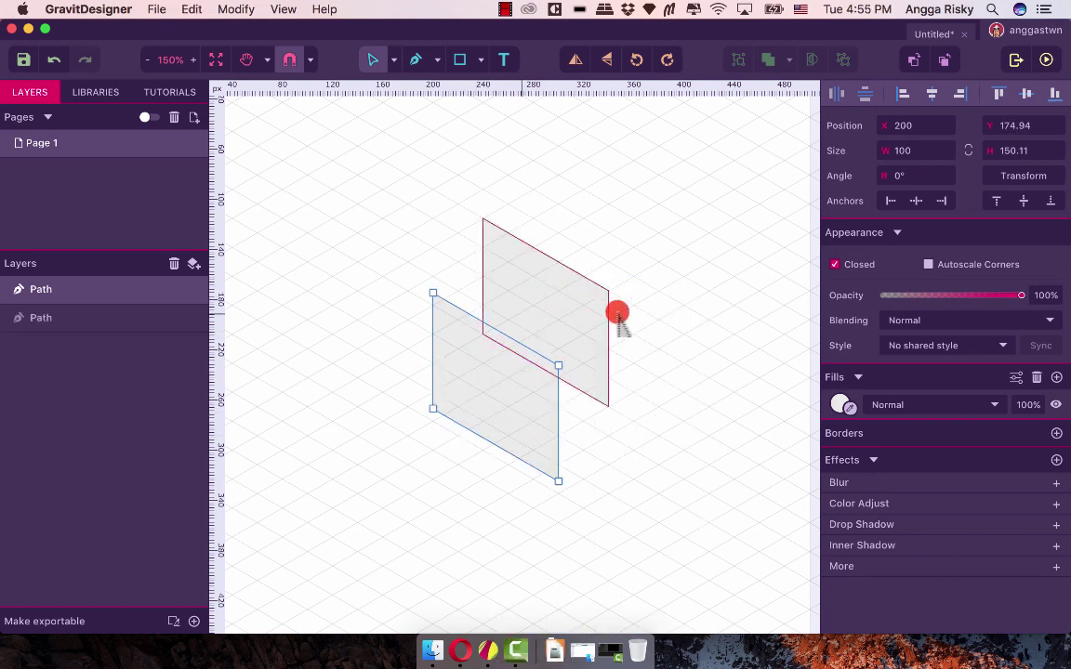
{"action": "left_click", "coordinate": [499, 377]}
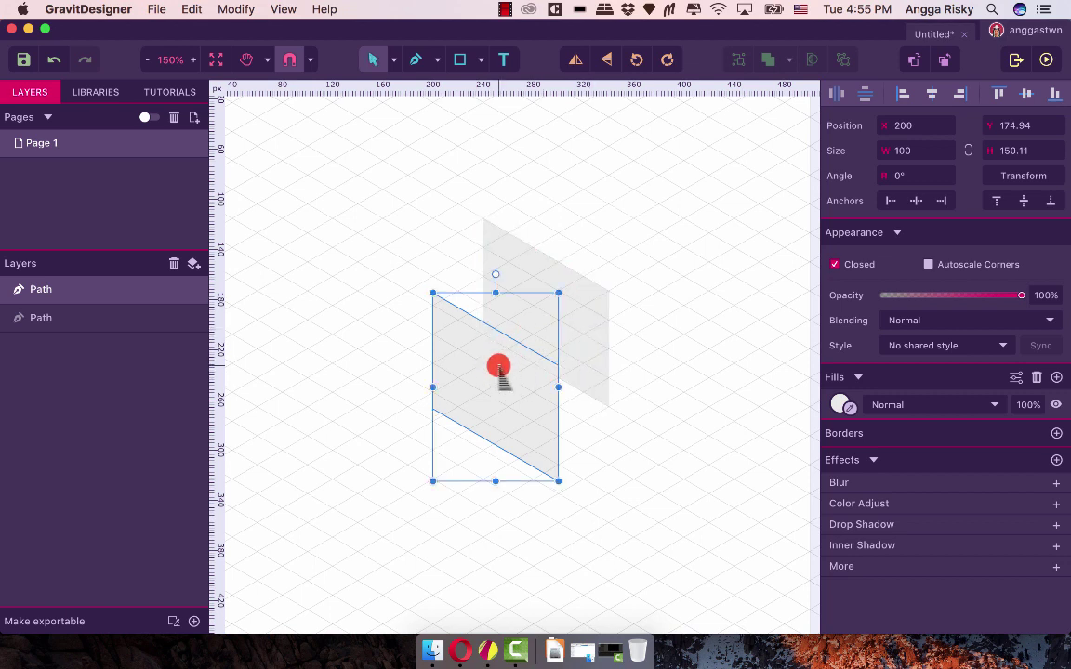
{"action": "left_click_drag", "start_coordinate": [499, 376], "coordinate": [462, 425]}
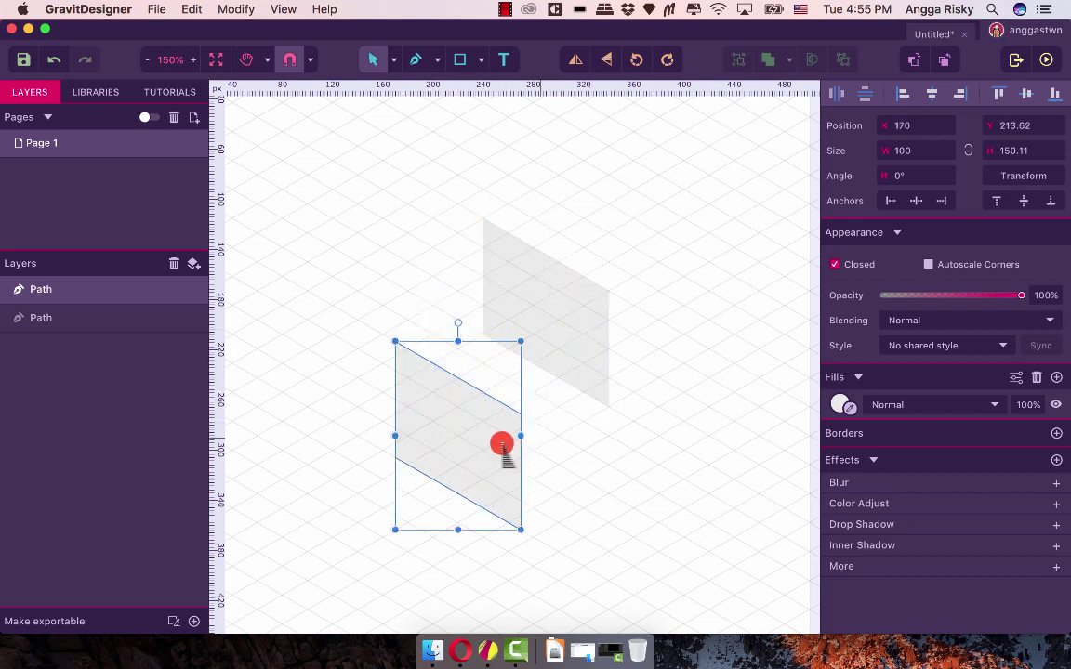
Reshape the copy into a flat isometric base about 180 × 104 px, sharing the upright panel's lower edge
{"action": "double_click", "coordinate": [447, 423]}
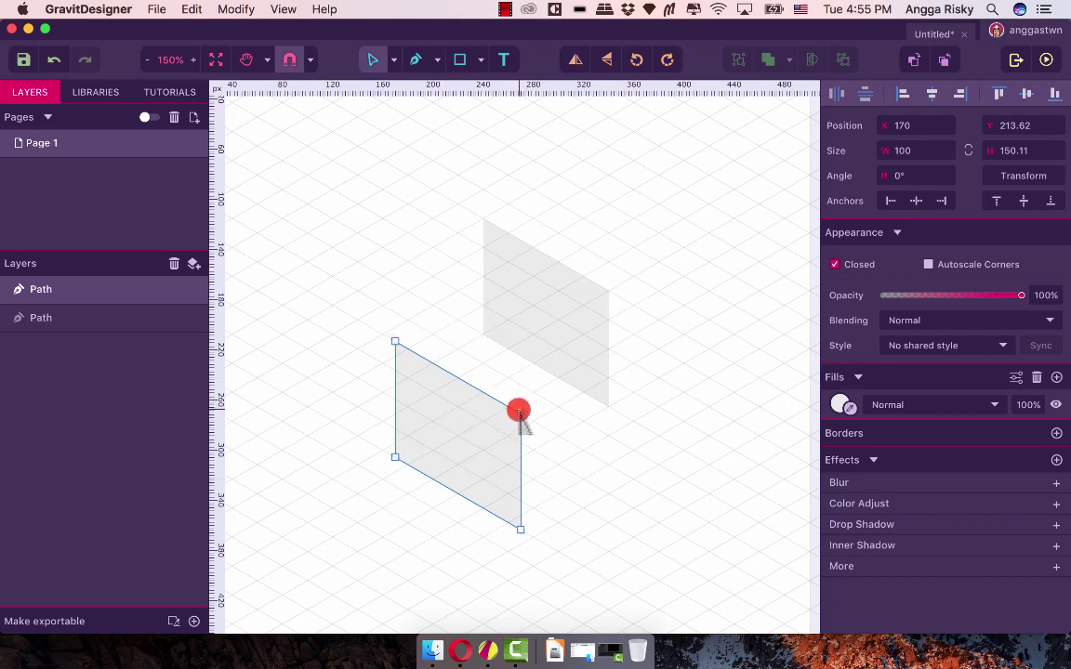
{"action": "left_click_drag", "start_coordinate": [519, 412], "coordinate": [608, 406]}
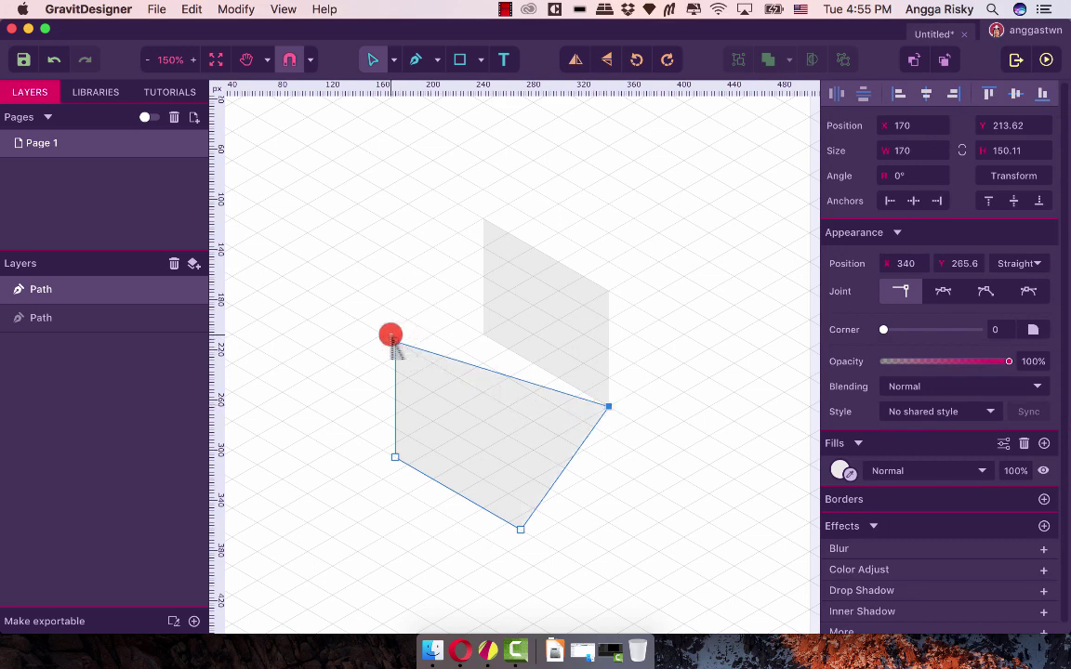
{"action": "left_click_drag", "start_coordinate": [394, 332], "coordinate": [482, 335]}
{"action": "left_click_drag", "start_coordinate": [389, 459], "coordinate": [382, 391]}
{"action": "left_click_drag", "start_coordinate": [525, 526], "coordinate": [508, 463]}
{"action": "left_click", "coordinate": [598, 448]}
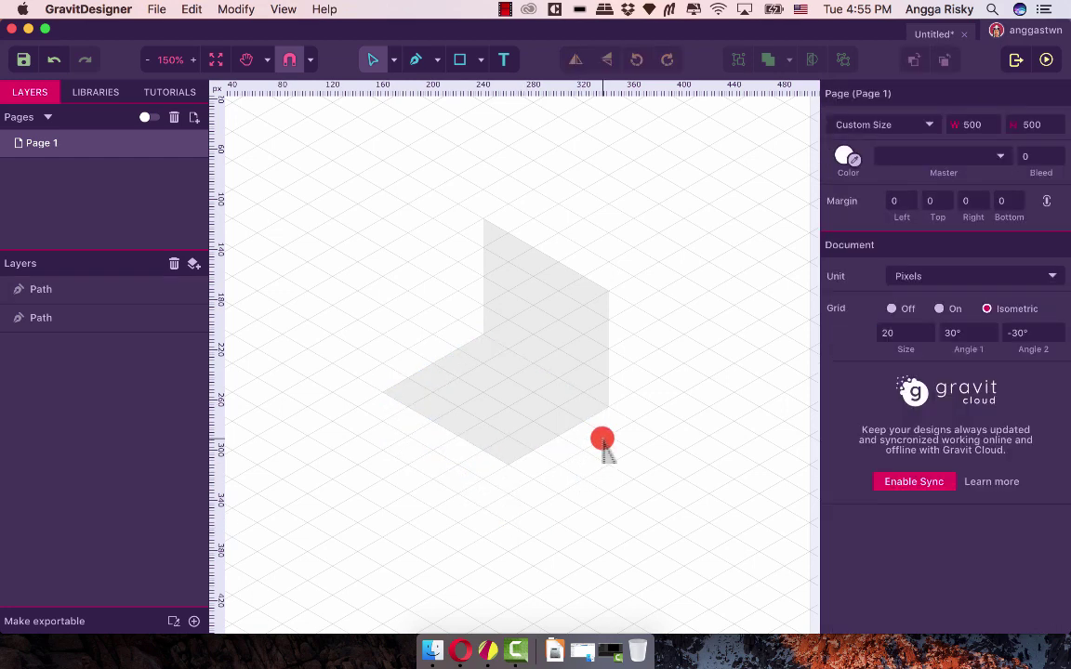
Round the two upper corners of the upright panel with a corner radius of 10
{"action": "scroll", "coordinate": [603, 446], "scroll_direction": "right", "scroll_amount": 2}
{"action": "scroll", "coordinate": [602, 446], "scroll_direction": "up", "scroll_amount": 2}
{"action": "left_click", "coordinate": [564, 365]}
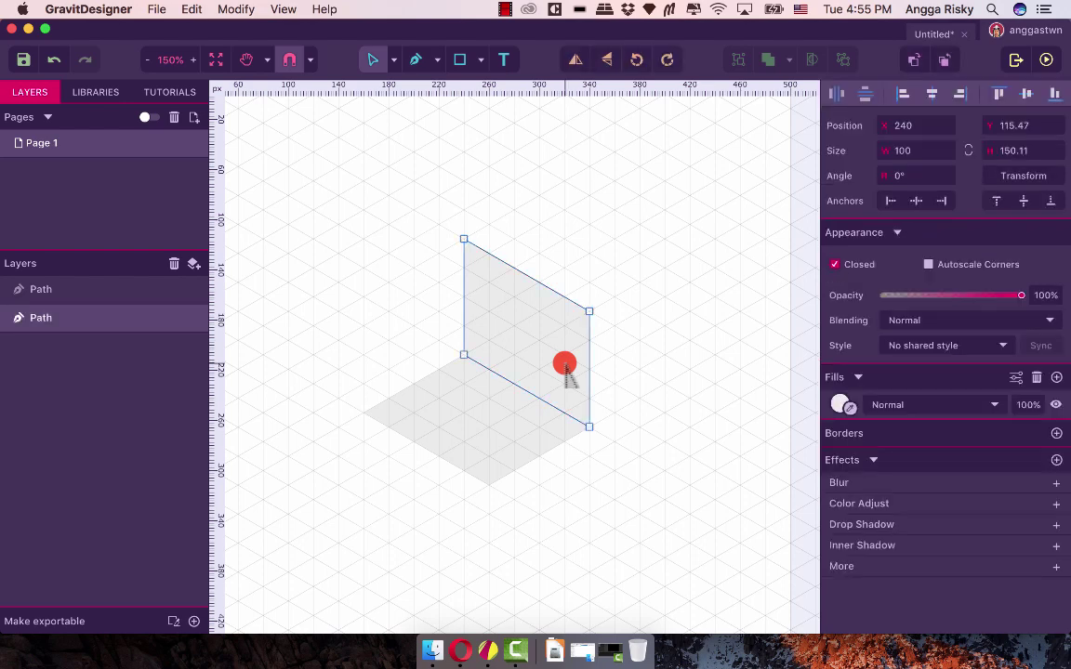
{"action": "left_click", "coordinate": [483, 415]}
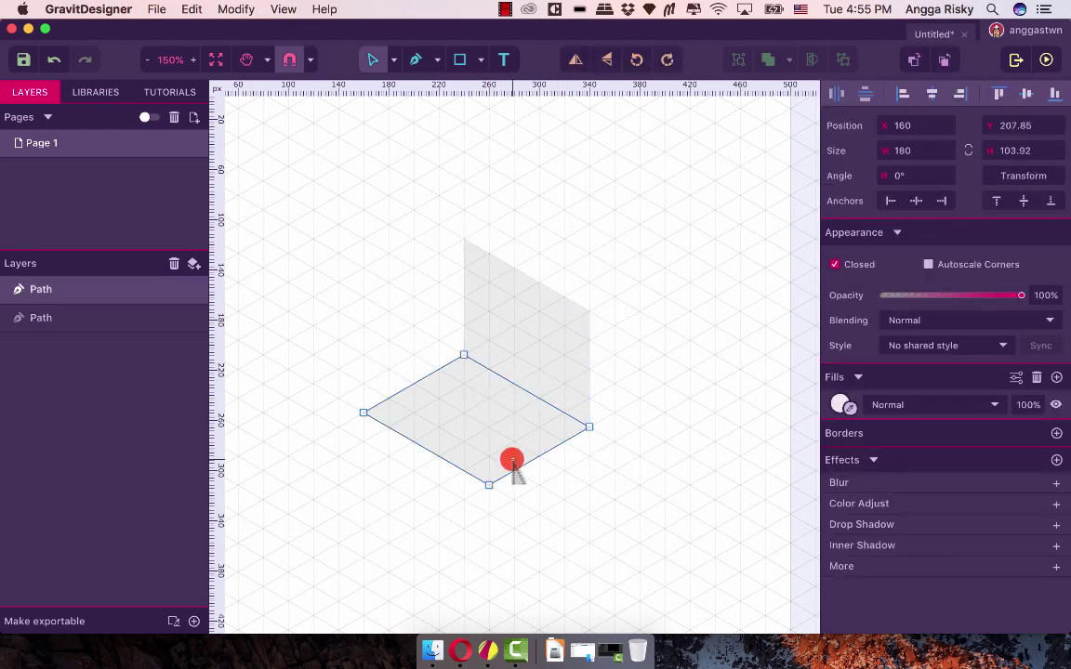
{"action": "left_click", "coordinate": [566, 342]}
{"action": "scroll", "coordinate": [566, 342], "scroll_direction": "left", "scroll_amount": 2}
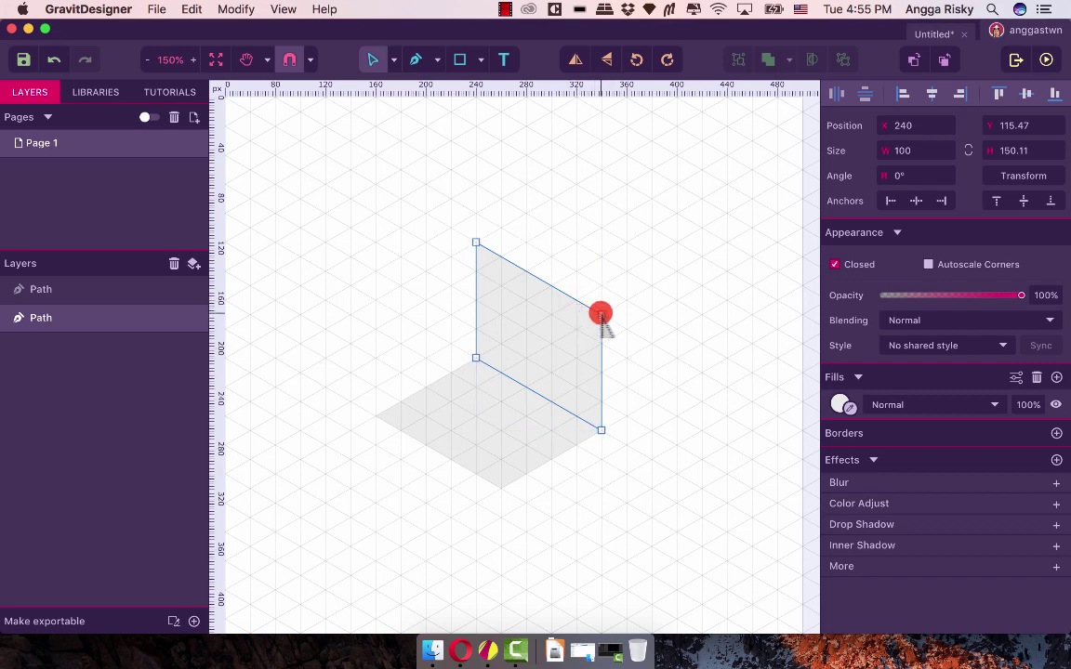
{"action": "left_click", "coordinate": [601, 314]}
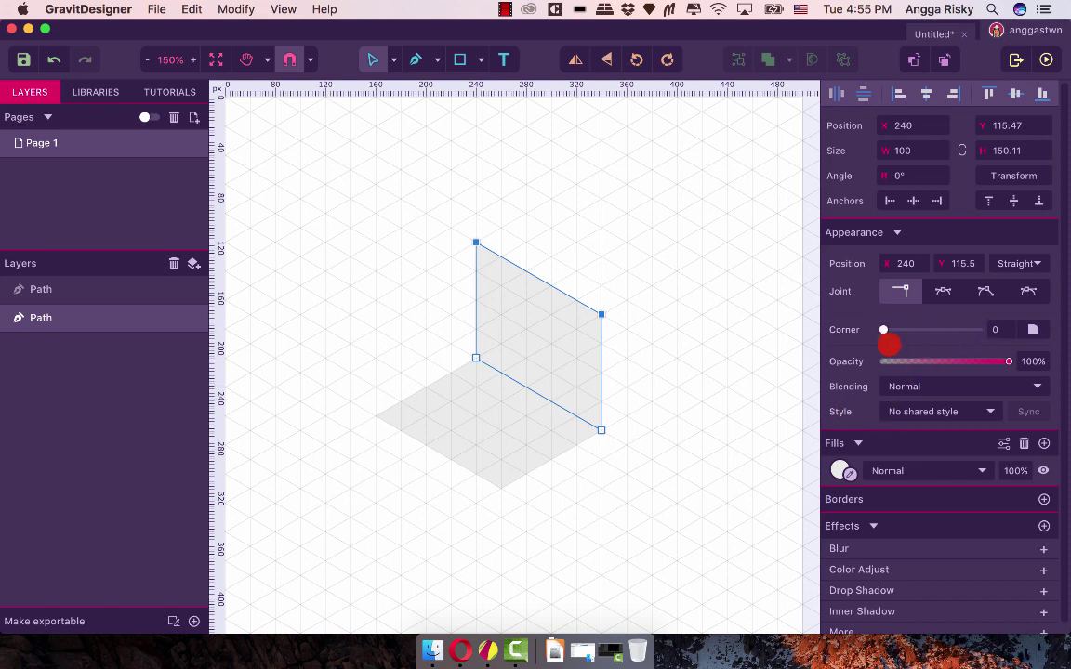
{"action": "type", "text": "0"}
{"action": "key", "text": "Return"}
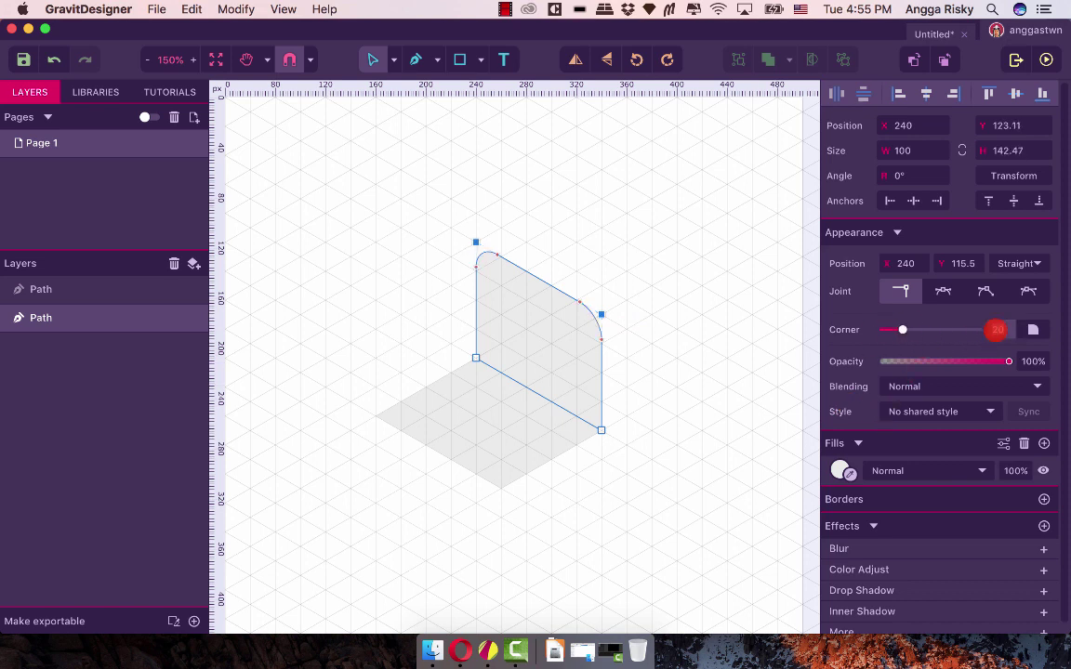
{"action": "key", "text": "Return"}
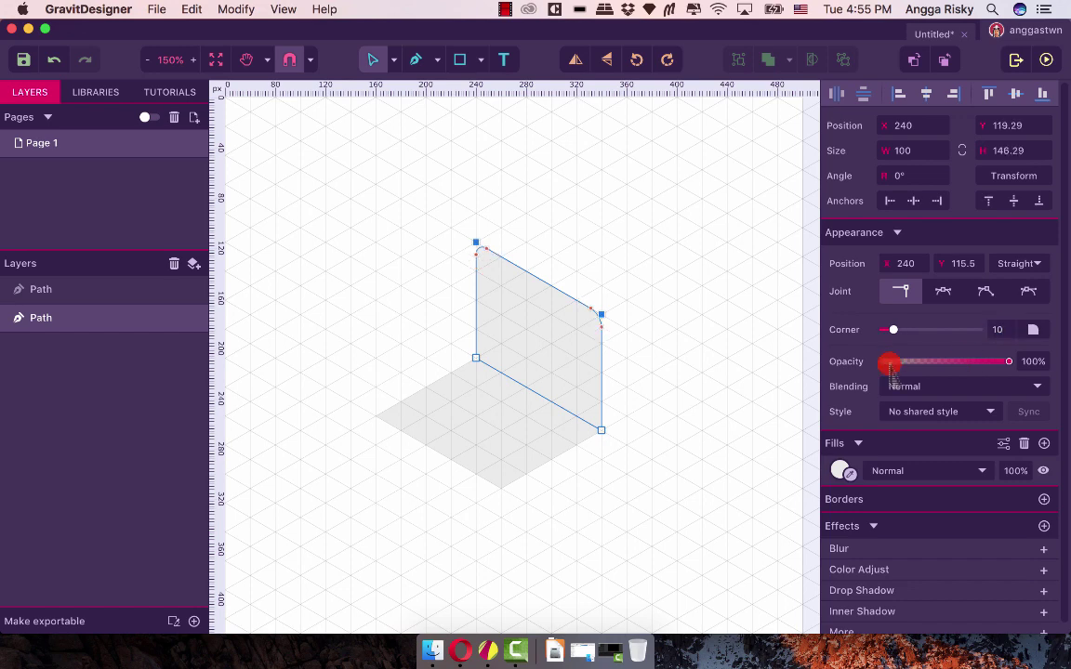
{"action": "left_click", "coordinate": [684, 341]}
Fill the upright panel with a medium grey preset colour
{"action": "left_click", "coordinate": [557, 340]}
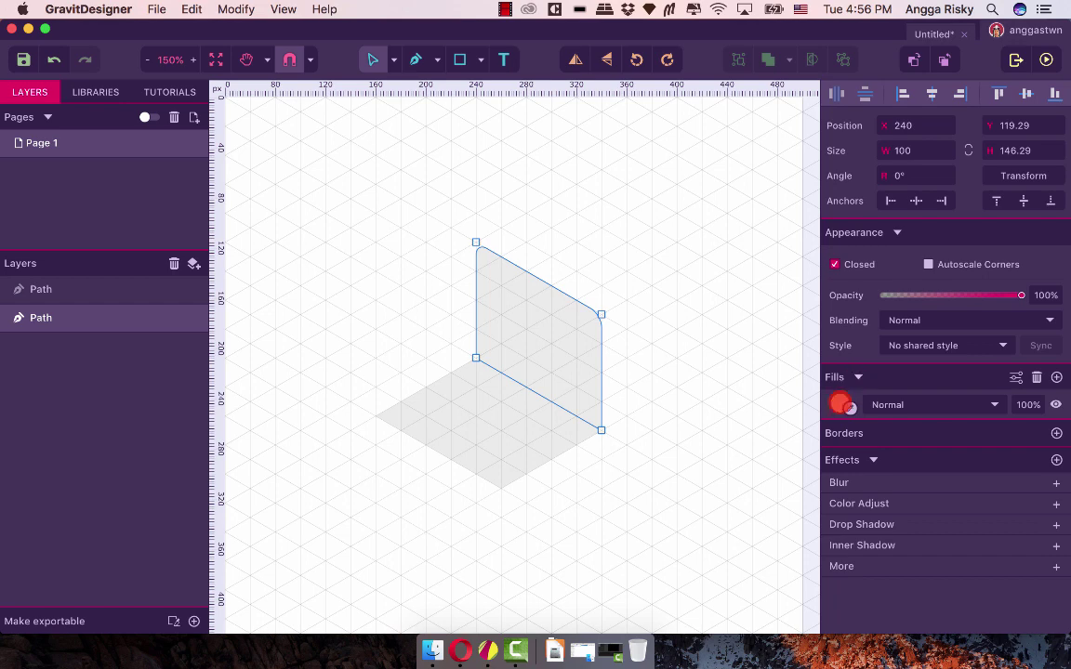
{"action": "left_click", "coordinate": [841, 403]}
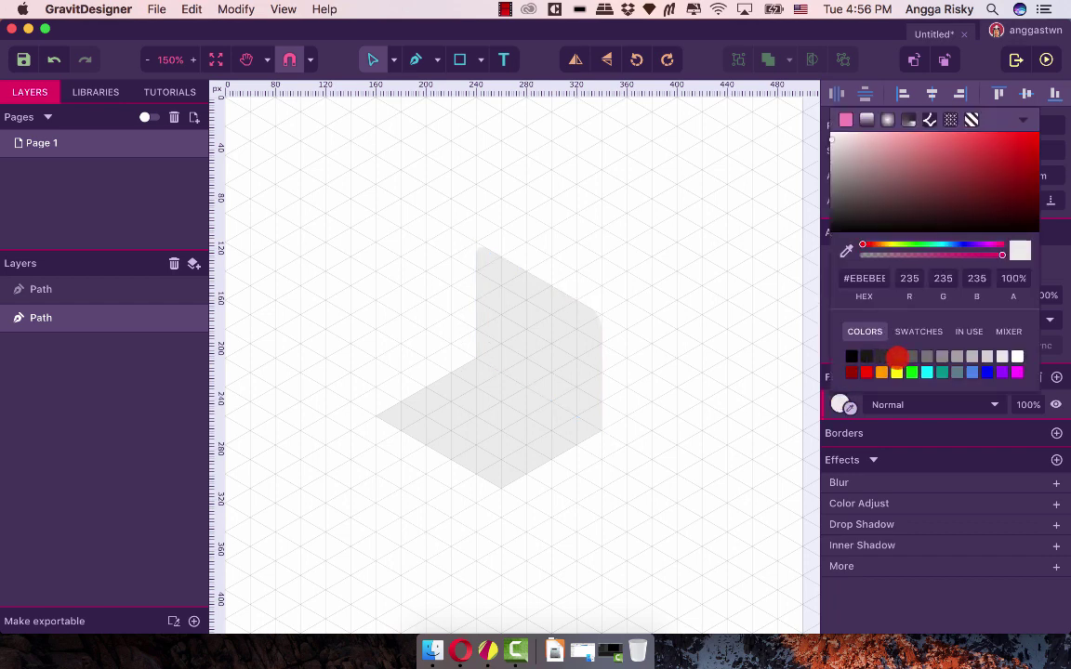
{"action": "left_click", "coordinate": [911, 356]}
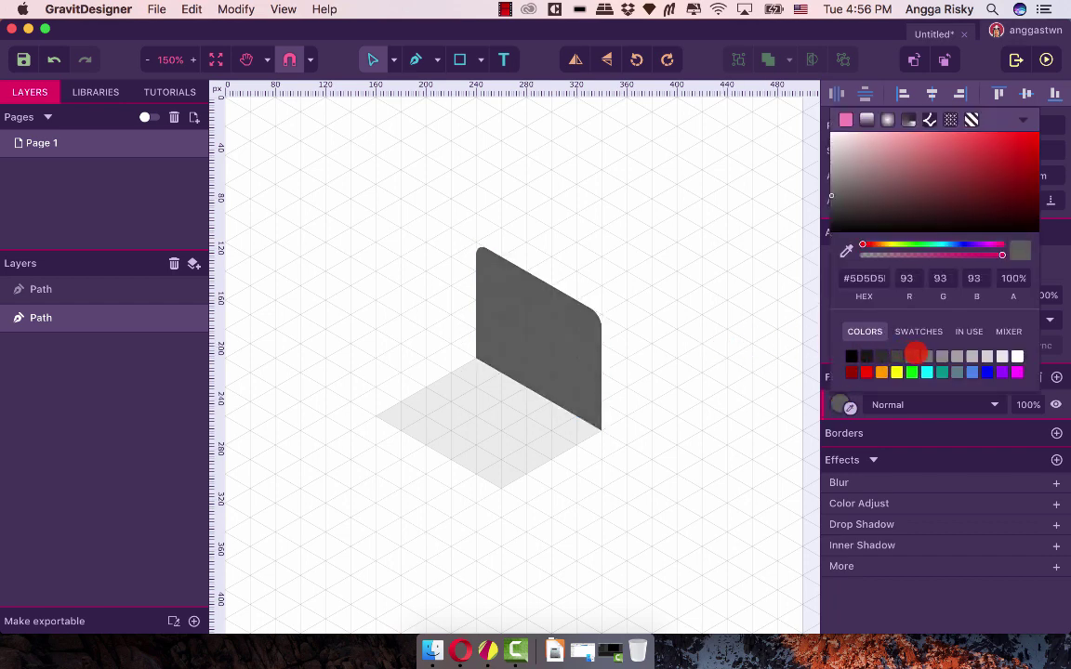
{"action": "left_click", "coordinate": [926, 355]}
{"action": "left_click", "coordinate": [779, 342]}
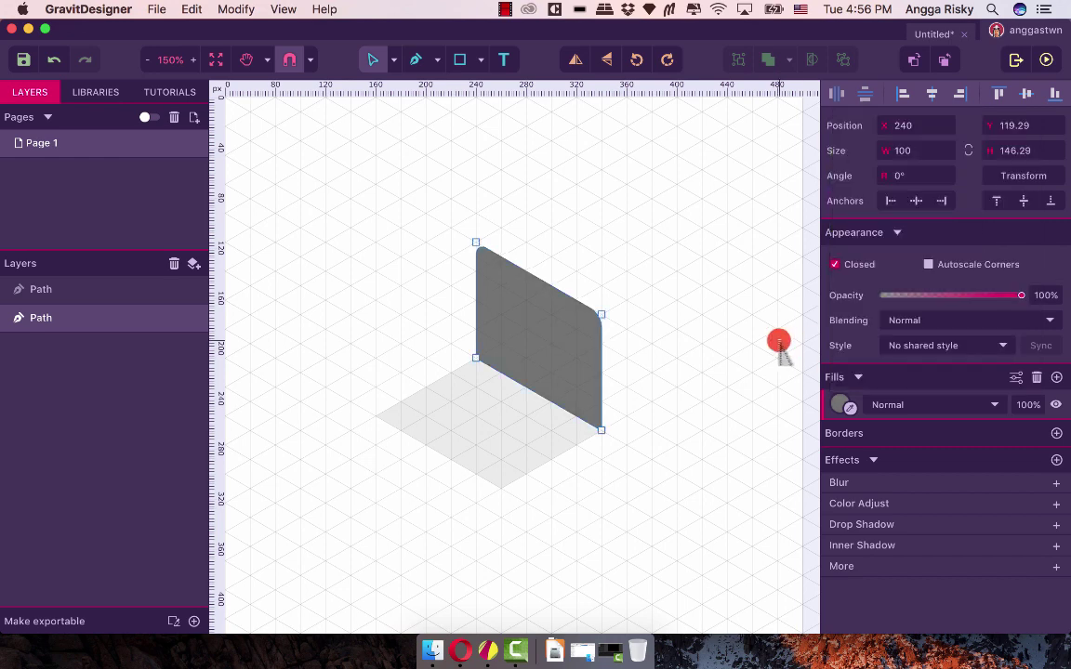
{"action": "left_click", "coordinate": [774, 339]}
Shorten the flat base to about 160 × 92 px by moving its two outer corners inward along the isometric grid
{"action": "left_click", "coordinate": [566, 352]}
{"action": "left_click", "coordinate": [532, 347]}
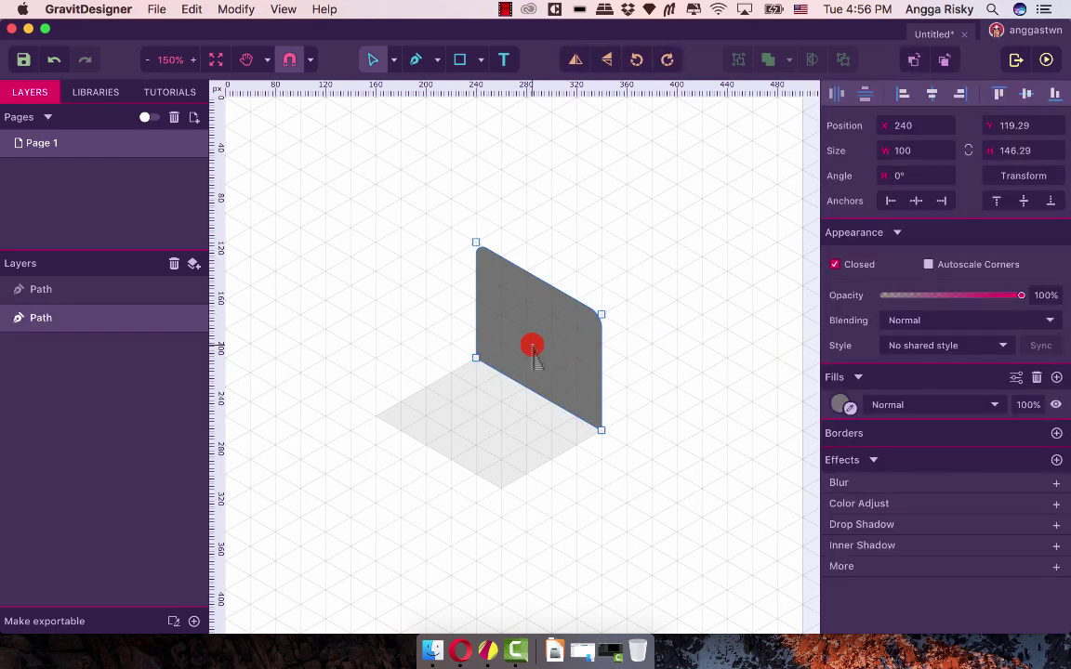
{"action": "left_click", "coordinate": [476, 440]}
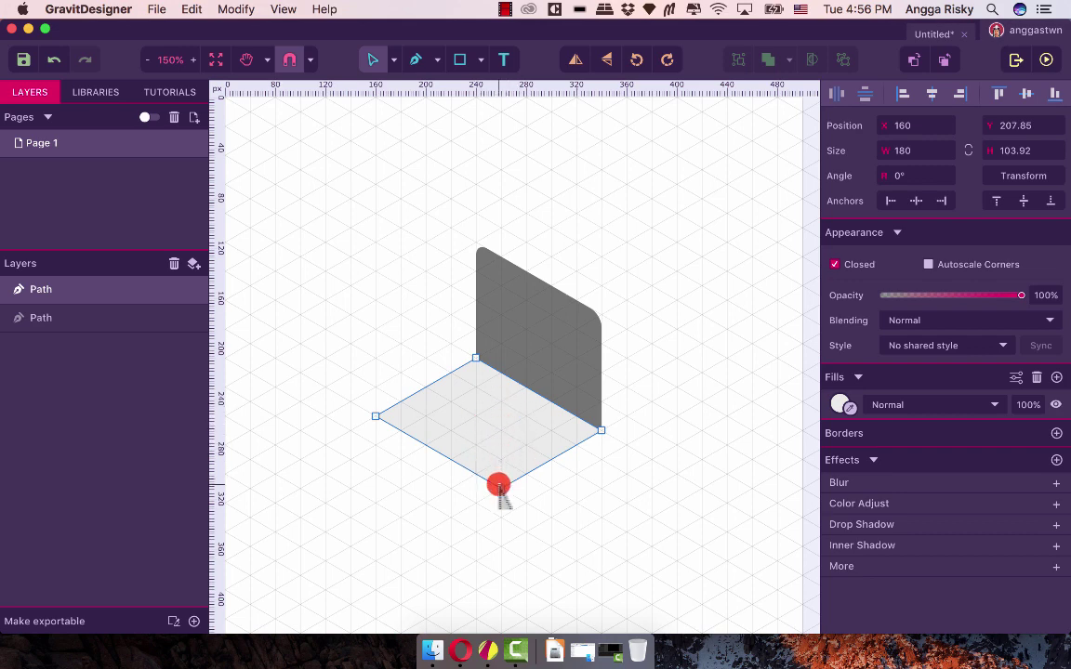
{"action": "left_click_drag", "start_coordinate": [499, 486], "coordinate": [526, 473]}
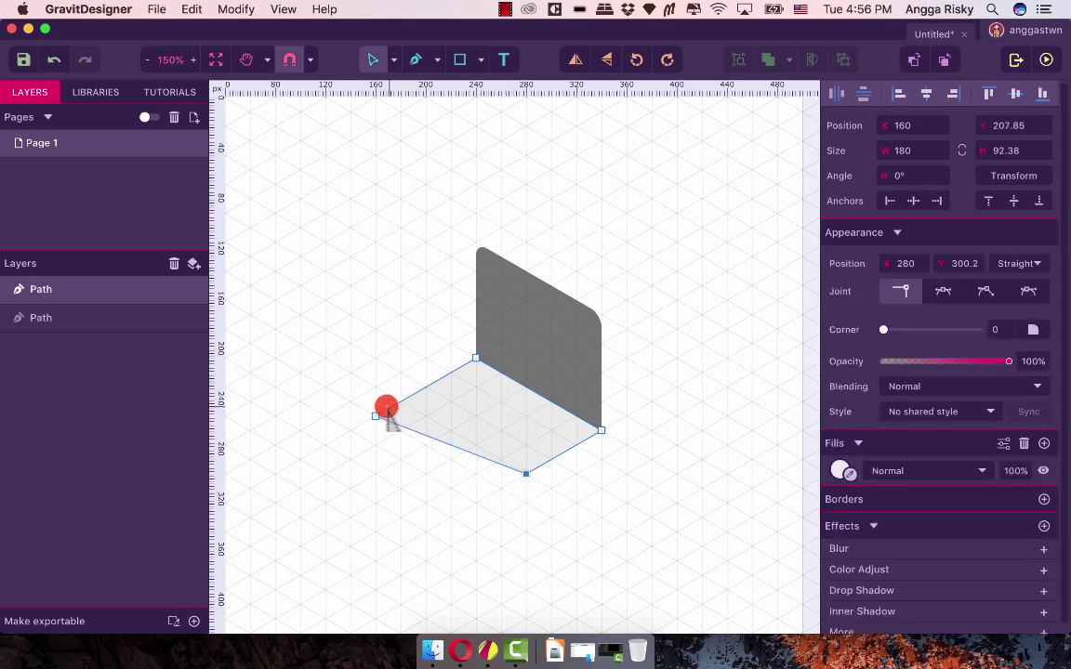
{"action": "left_click", "coordinate": [624, 418]}
{"action": "scroll", "coordinate": [623, 419], "scroll_direction": "up", "scroll_amount": 1}
{"action": "left_click", "coordinate": [484, 432]}
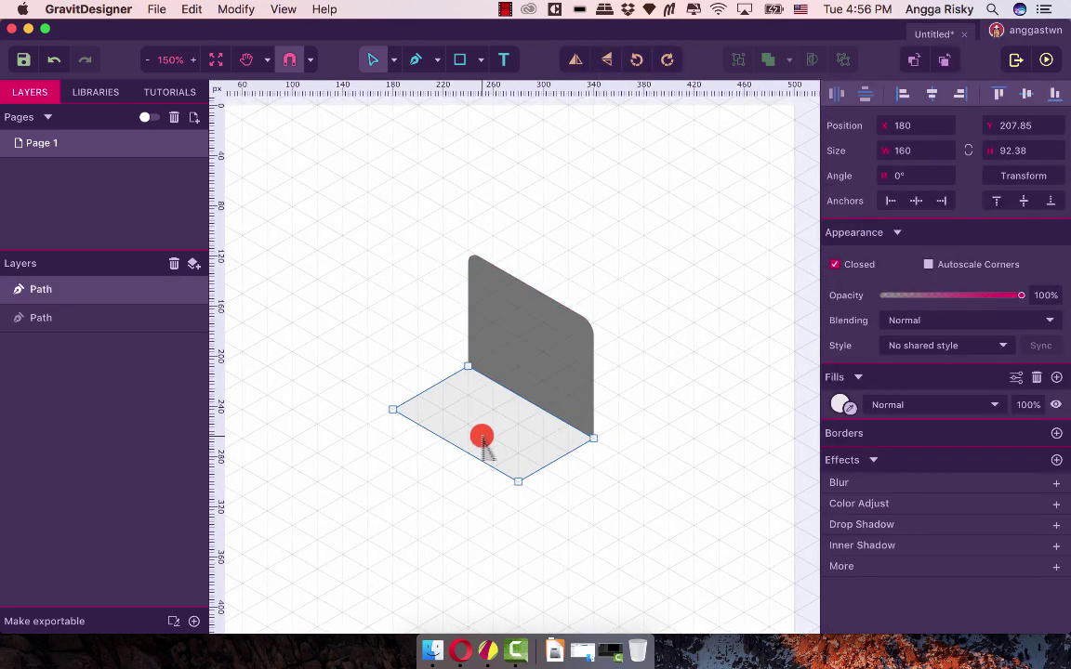
Duplicate the flat base and place the copy below it at about X 160, Y 277
{"action": "scroll", "coordinate": [509, 409], "scroll_direction": "down", "scroll_amount": 2}
{"action": "scroll", "coordinate": [509, 409], "scroll_direction": "right", "scroll_amount": 1}
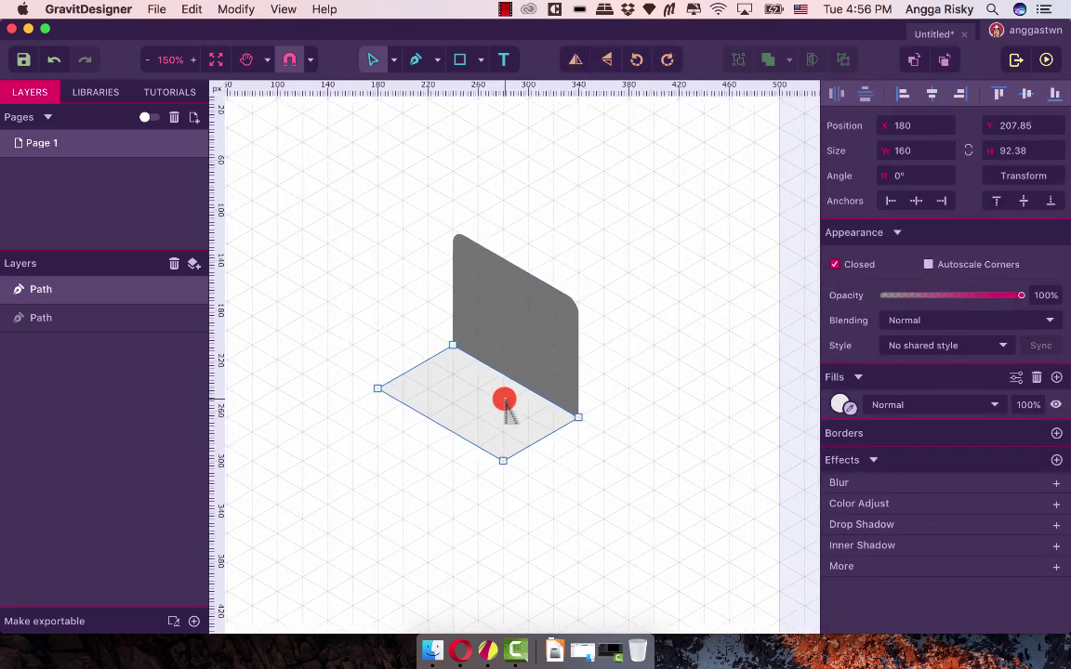
{"action": "key", "text": "super+c"}
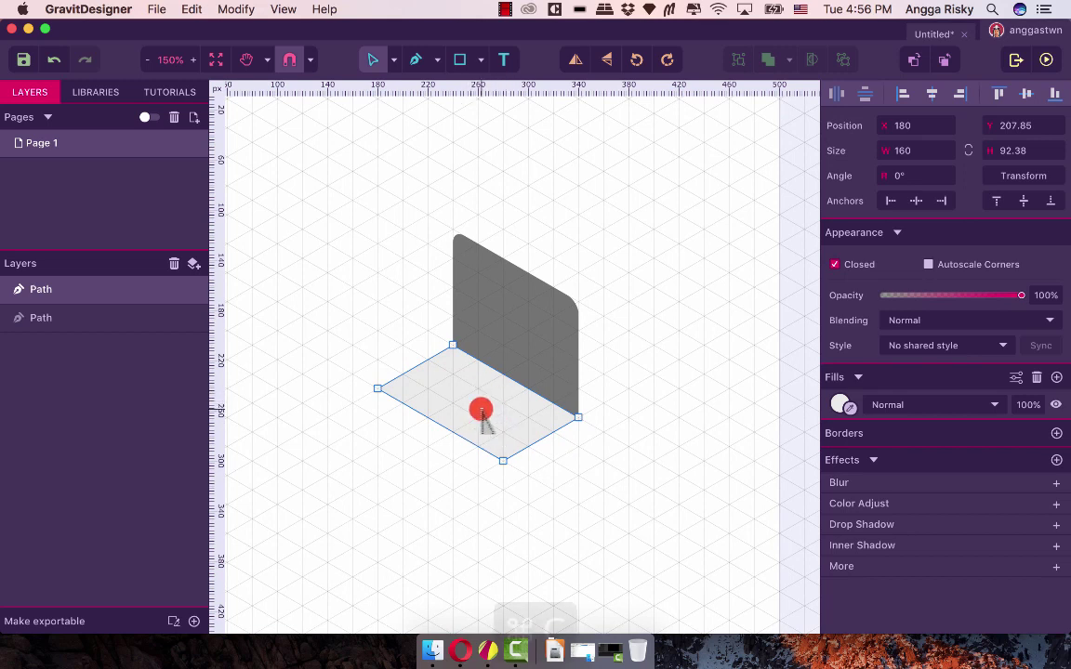
{"action": "key", "text": "super+v"}
{"action": "left_click_drag", "start_coordinate": [474, 402], "coordinate": [448, 491]}
{"action": "double_click", "coordinate": [456, 476]}
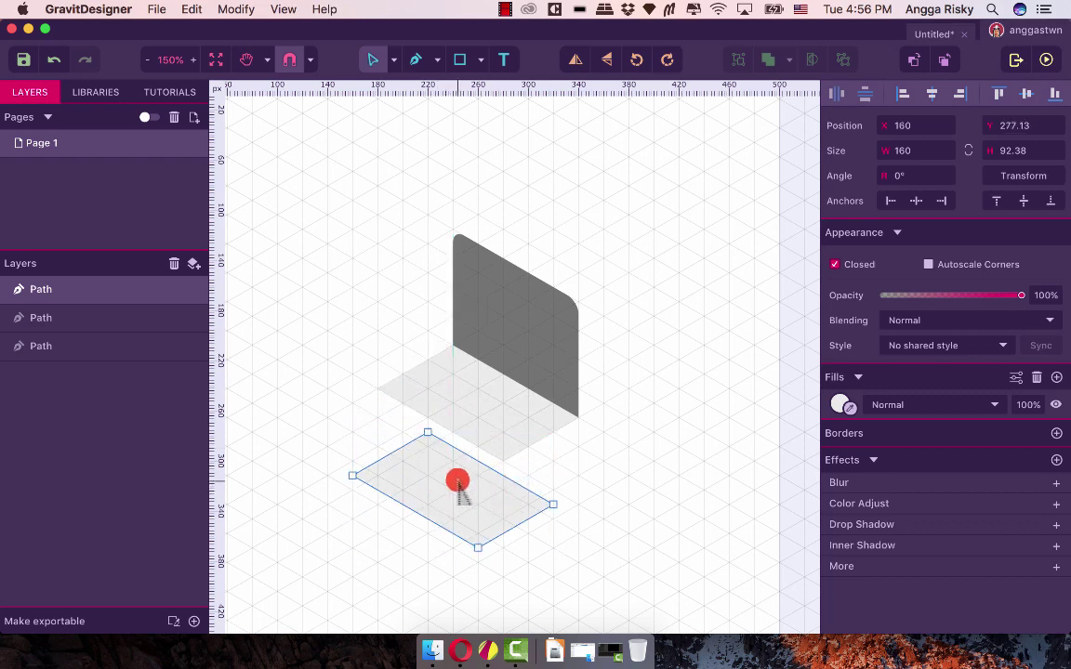
Reshape the copy into a narrow side face about 100 × 81 px, sharing the base's front-left edge
{"action": "left_click_drag", "start_coordinate": [426, 431], "coordinate": [377, 382]}
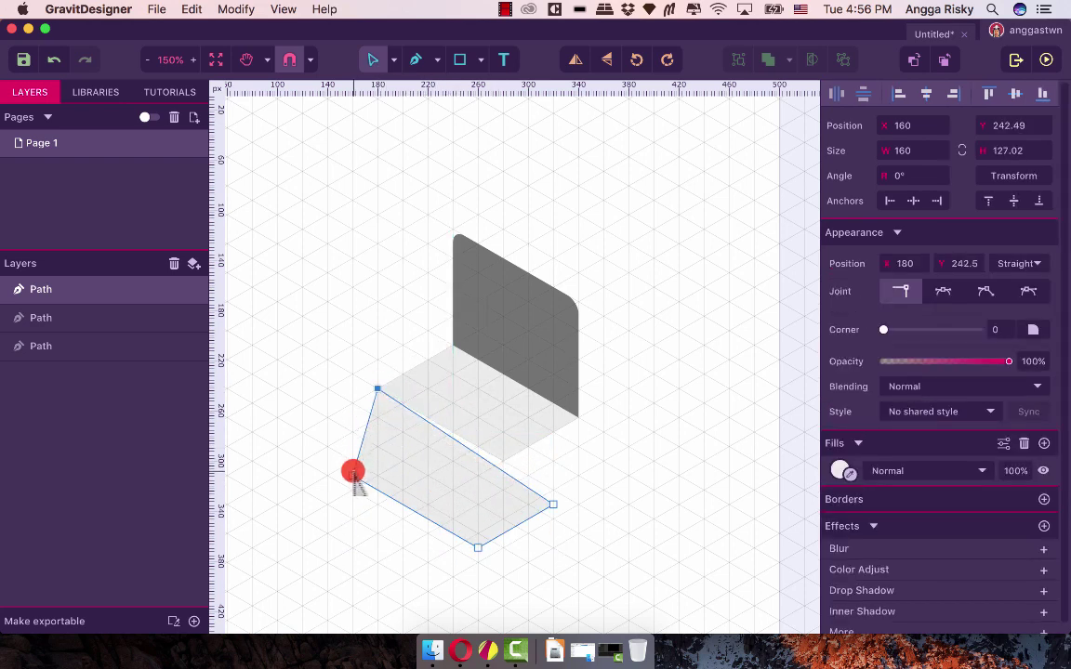
{"action": "left_click_drag", "start_coordinate": [354, 471], "coordinate": [376, 405]}
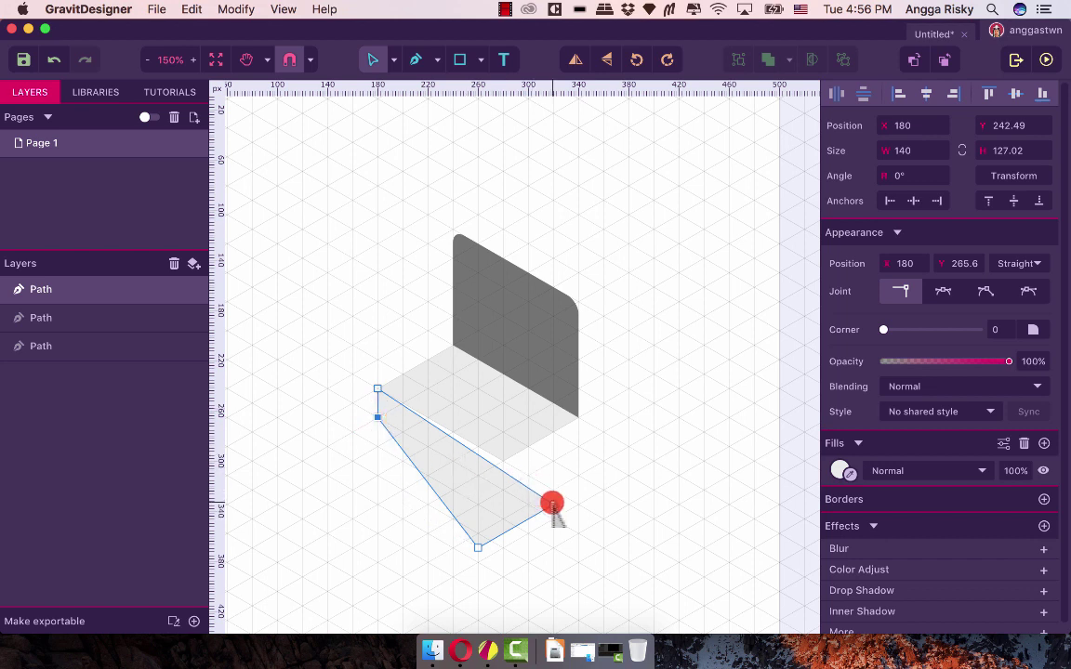
{"action": "left_click_drag", "start_coordinate": [552, 503], "coordinate": [502, 465]}
{"action": "left_click_drag", "start_coordinate": [484, 536], "coordinate": [518, 483]}
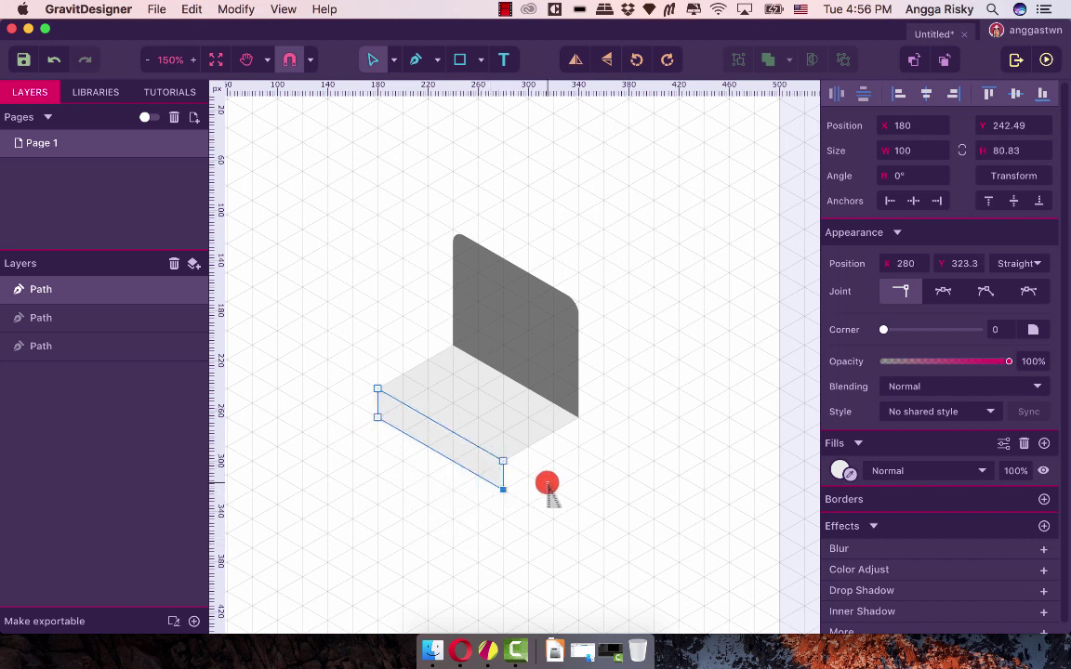
{"action": "left_click", "coordinate": [548, 482]}
{"action": "left_click", "coordinate": [468, 461]}
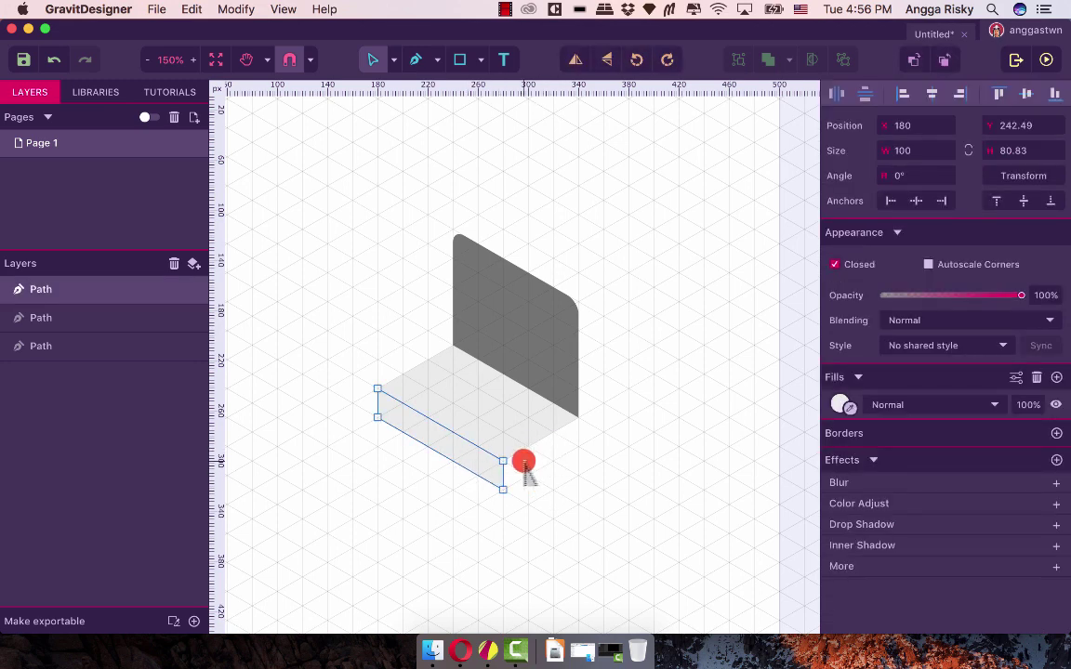
Duplicate the front-left side face and flip the copy horizontally
{"action": "scroll", "coordinate": [521, 459], "scroll_direction": "right", "scroll_amount": 1}
{"action": "key", "text": "super+c"}
{"action": "key", "text": "super+v"}
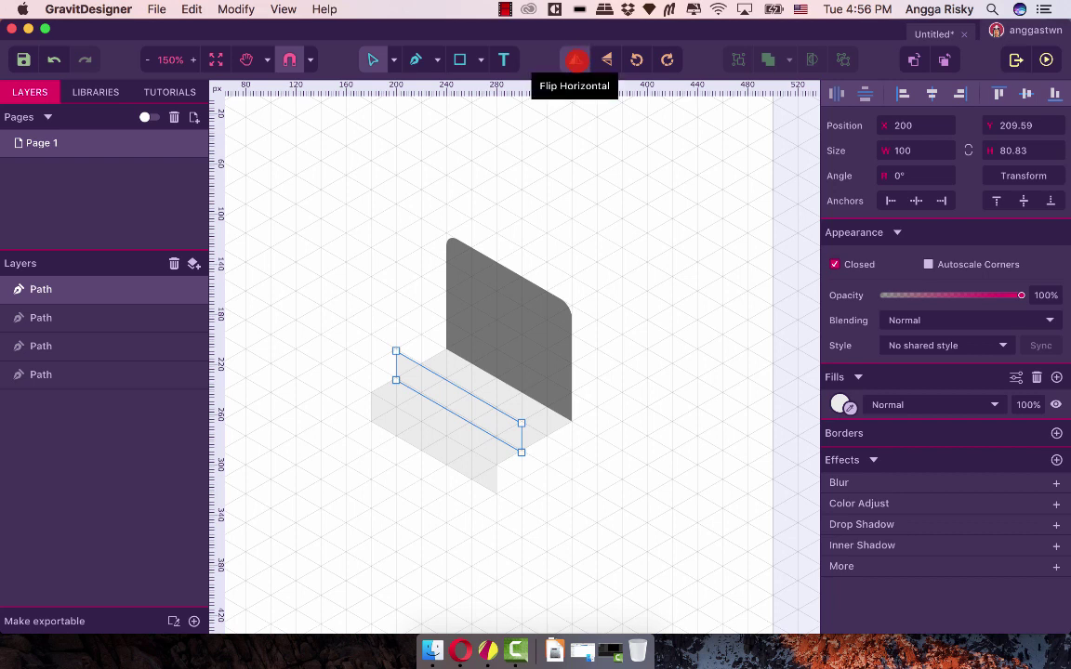
{"action": "left_click", "coordinate": [576, 60]}
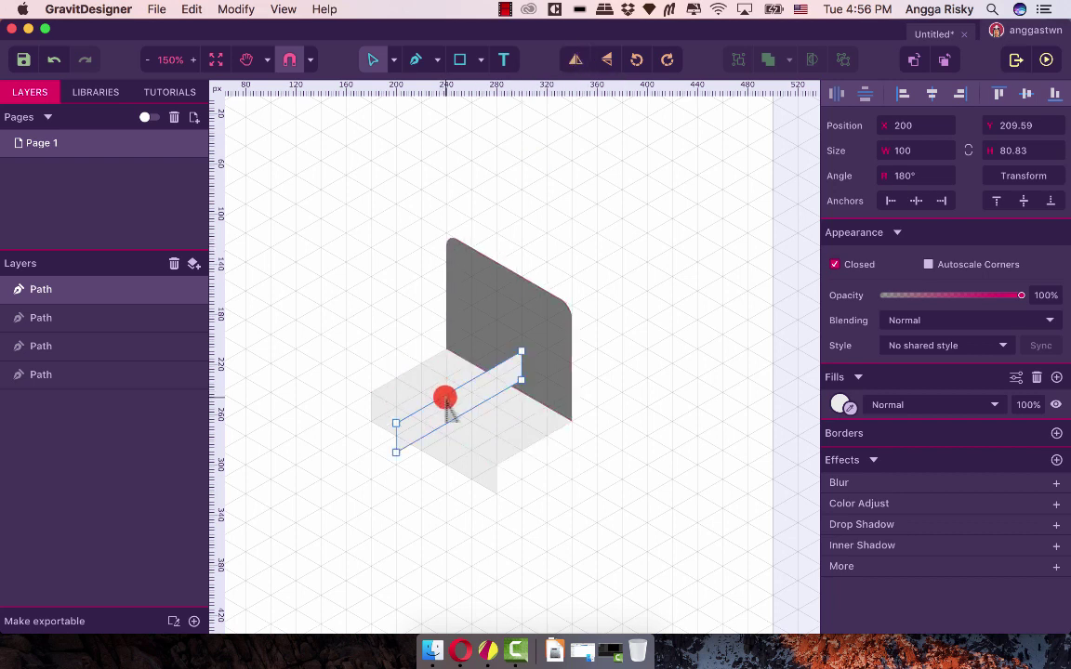
Fit the flipped copy under the base's front-right edge as a side face about 60 × 58 px at X 280, Y 266
{"action": "left_click_drag", "start_coordinate": [445, 398], "coordinate": [526, 446]}
{"action": "left_click", "coordinate": [413, 432]}
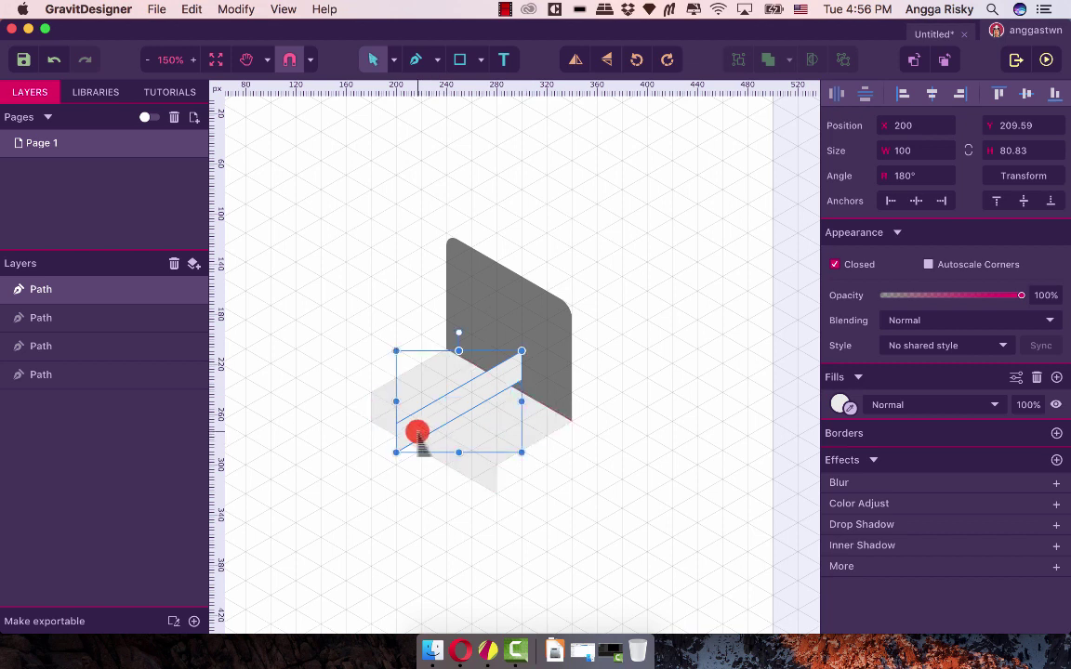
{"action": "left_click_drag", "start_coordinate": [432, 414], "coordinate": [584, 444]}
{"action": "double_click", "coordinate": [596, 421]}
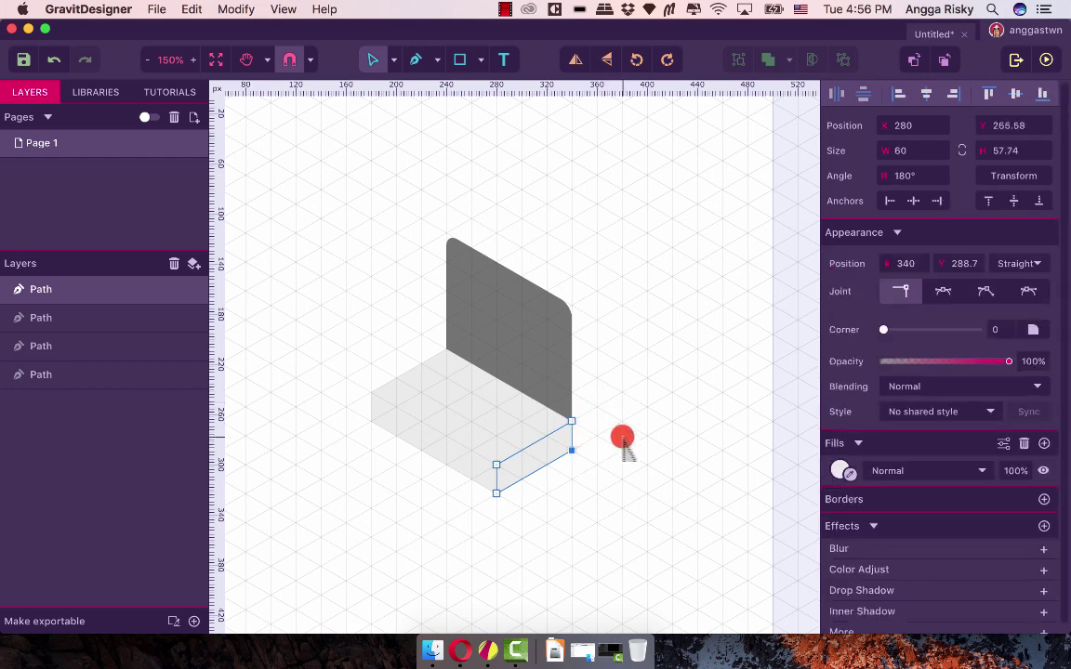
{"action": "left_click", "coordinate": [623, 441]}
Fill the base's top face with the light grey preset colour #E8E8E8
{"action": "scroll", "coordinate": [623, 441], "scroll_direction": "left", "scroll_amount": 2}
{"action": "scroll", "coordinate": [623, 440], "scroll_direction": "up", "scroll_amount": 1}
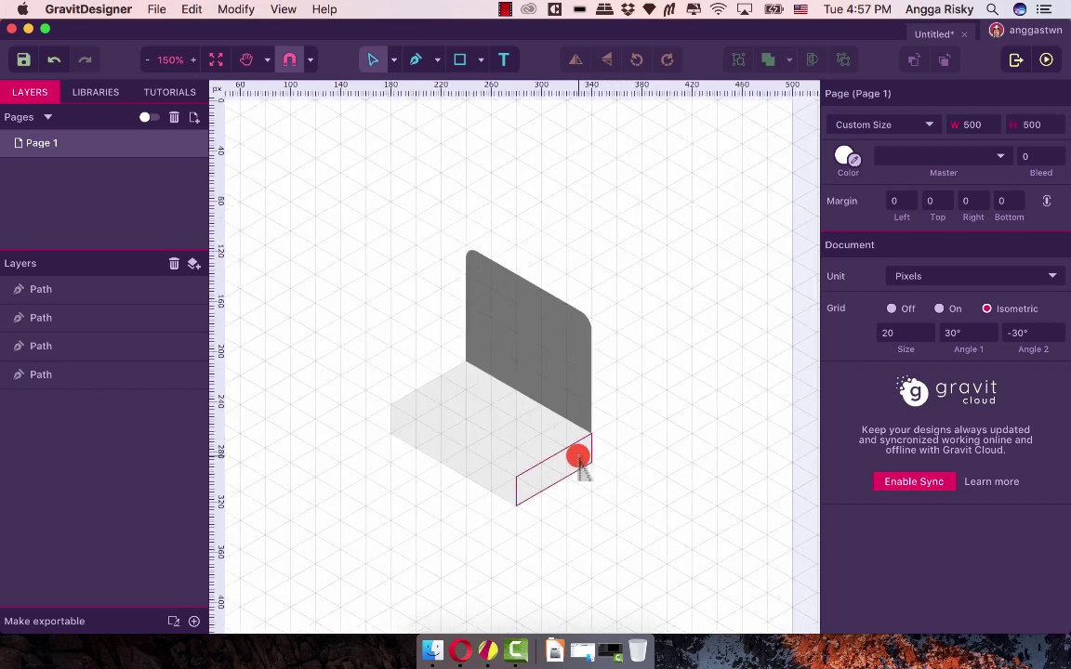
{"action": "left_click", "coordinate": [519, 425]}
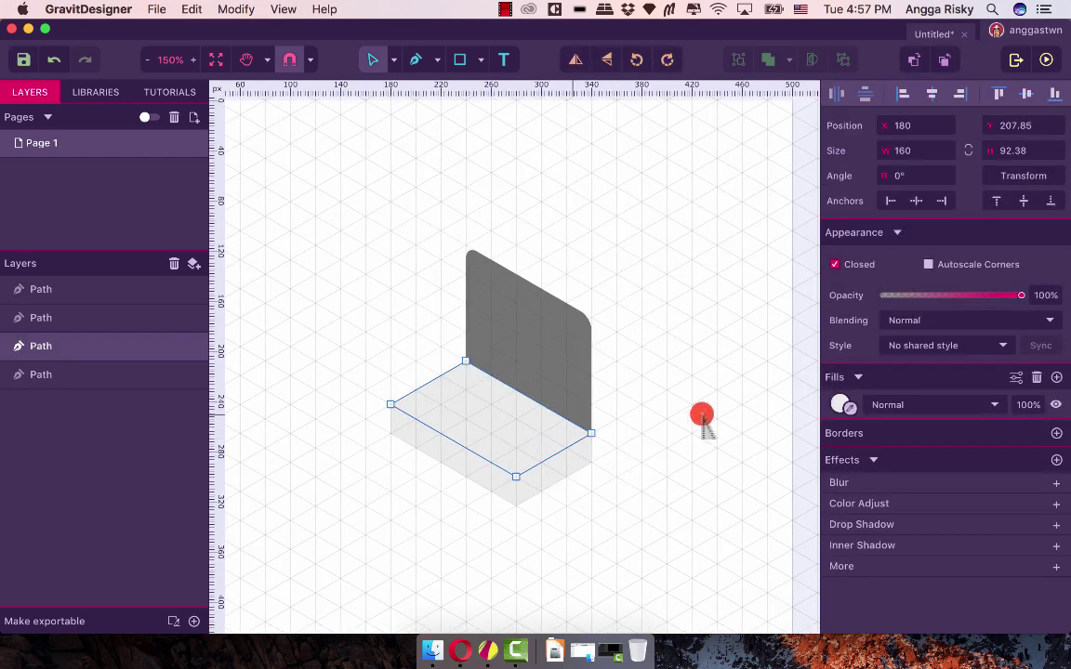
{"action": "left_click", "coordinate": [840, 404]}
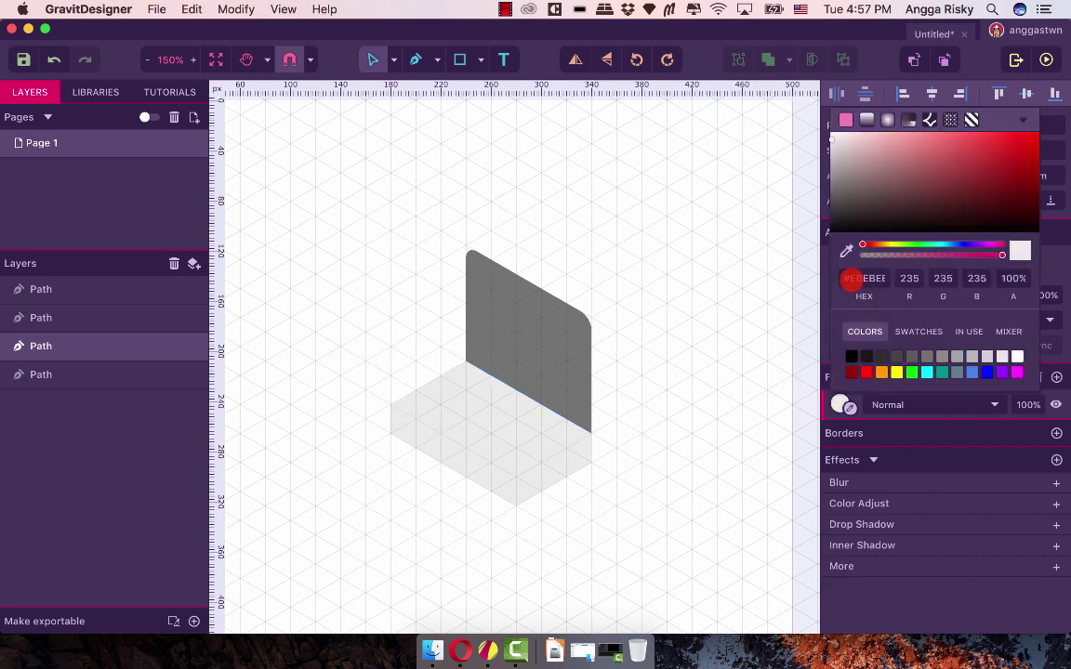
{"action": "left_click", "coordinate": [986, 355]}
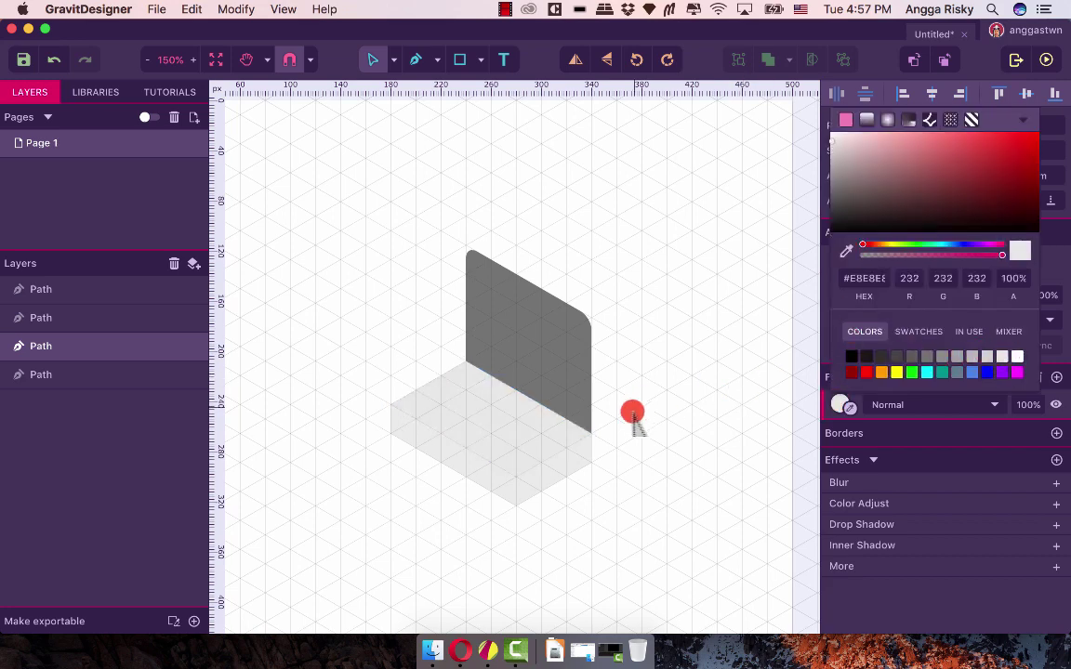
Darken the fill of the front-right side face to a grey of about RGB 198, 198, 198
{"action": "left_click", "coordinate": [573, 461]}
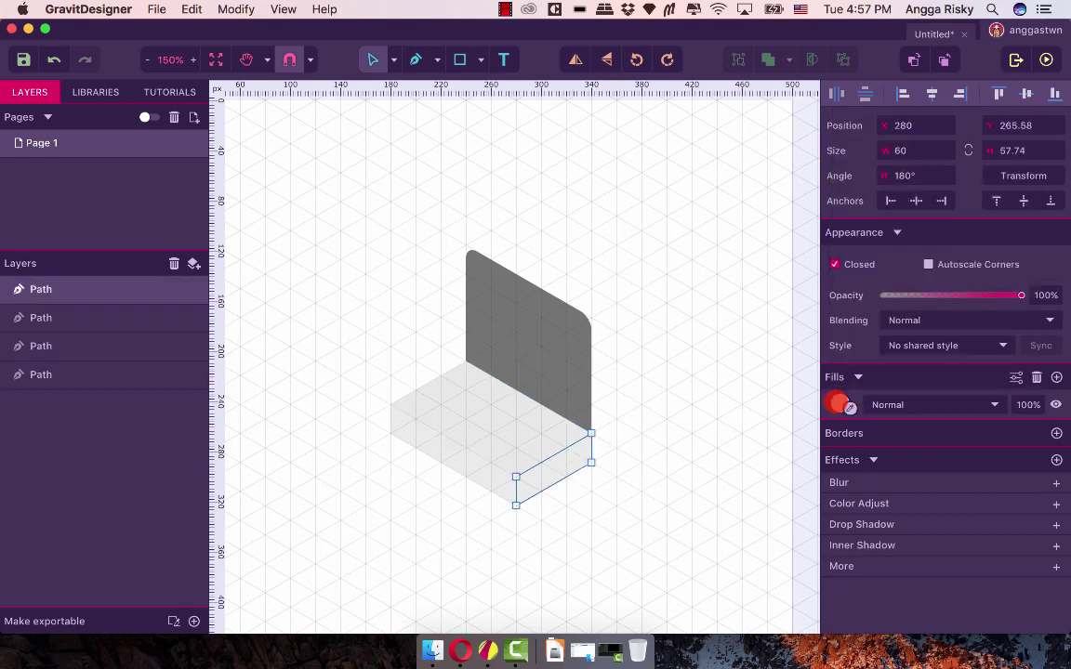
{"action": "left_click", "coordinate": [839, 404]}
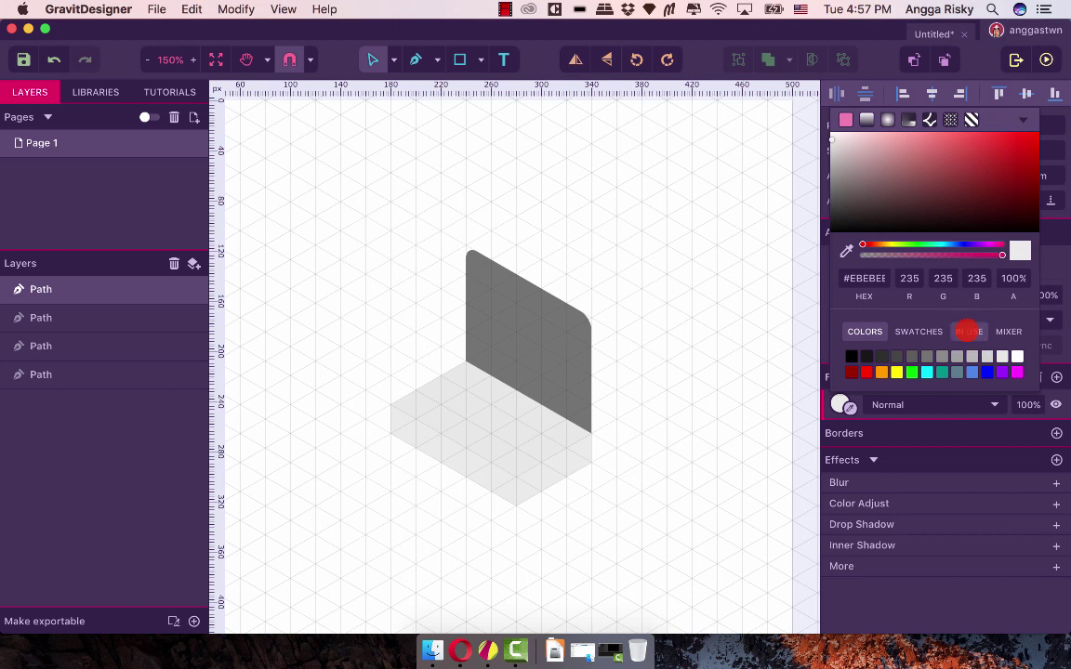
{"action": "left_click", "coordinate": [974, 332]}
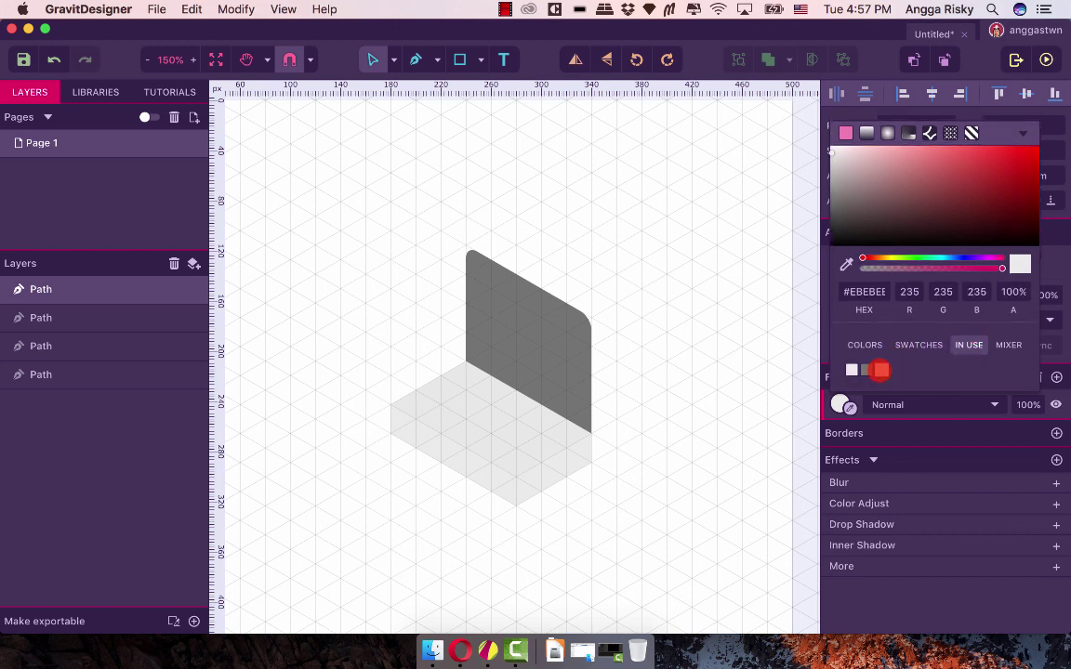
{"action": "left_click_drag", "start_coordinate": [830, 153], "coordinate": [828, 159]}
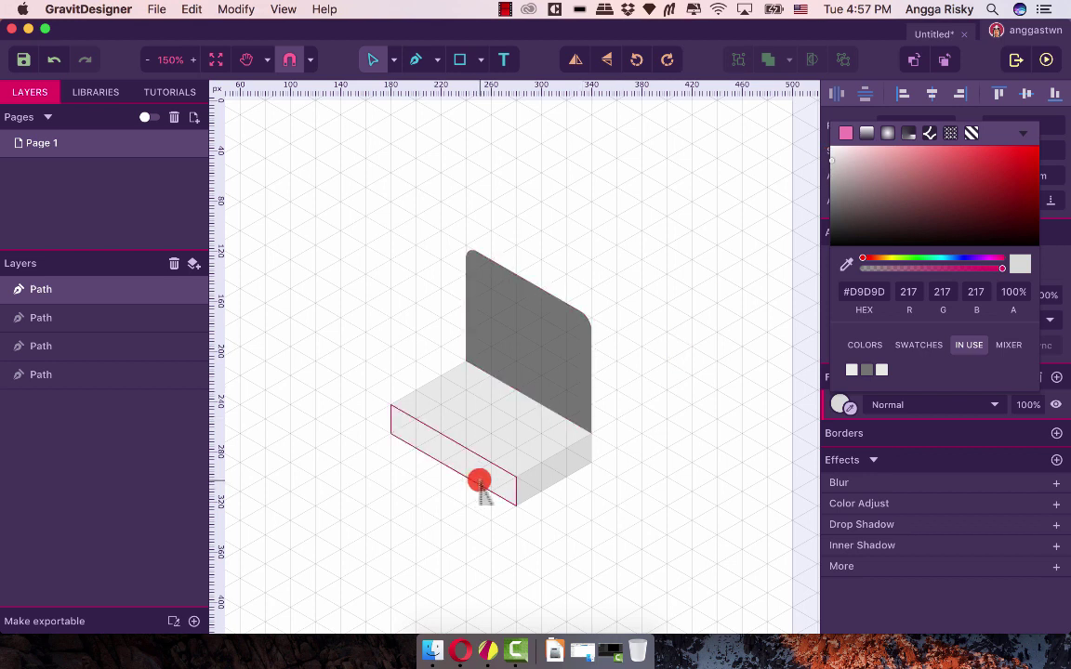
{"action": "left_click_drag", "start_coordinate": [834, 162], "coordinate": [826, 173]}
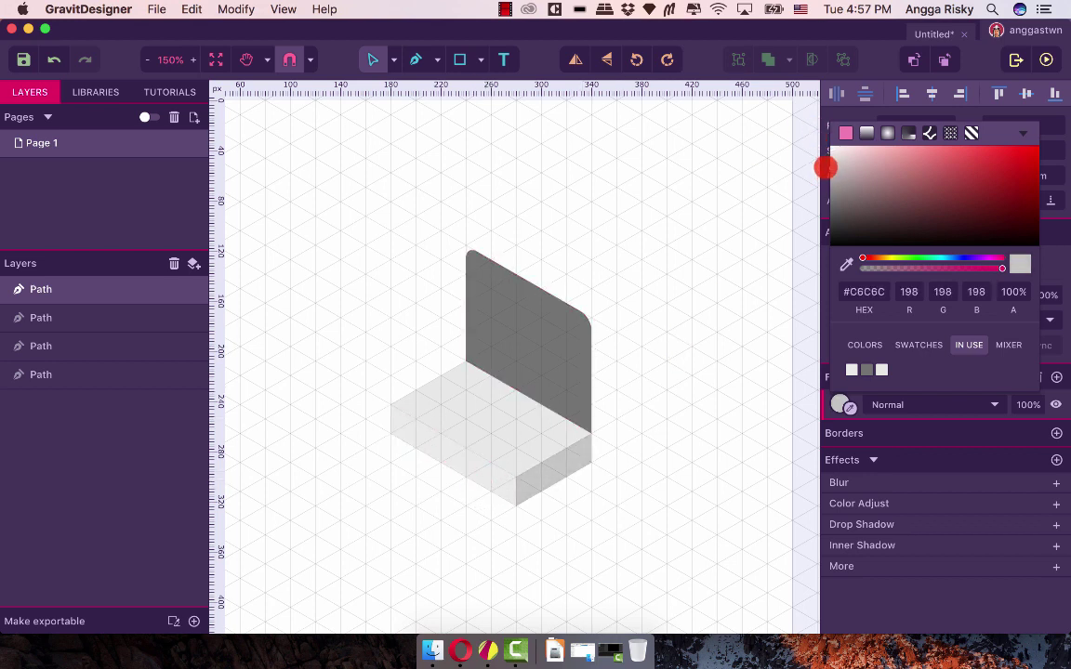
Fill the front-left side face with the front-right face's grey and lighten it to about RGB 219, 218, 218
{"action": "left_click", "coordinate": [474, 474]}
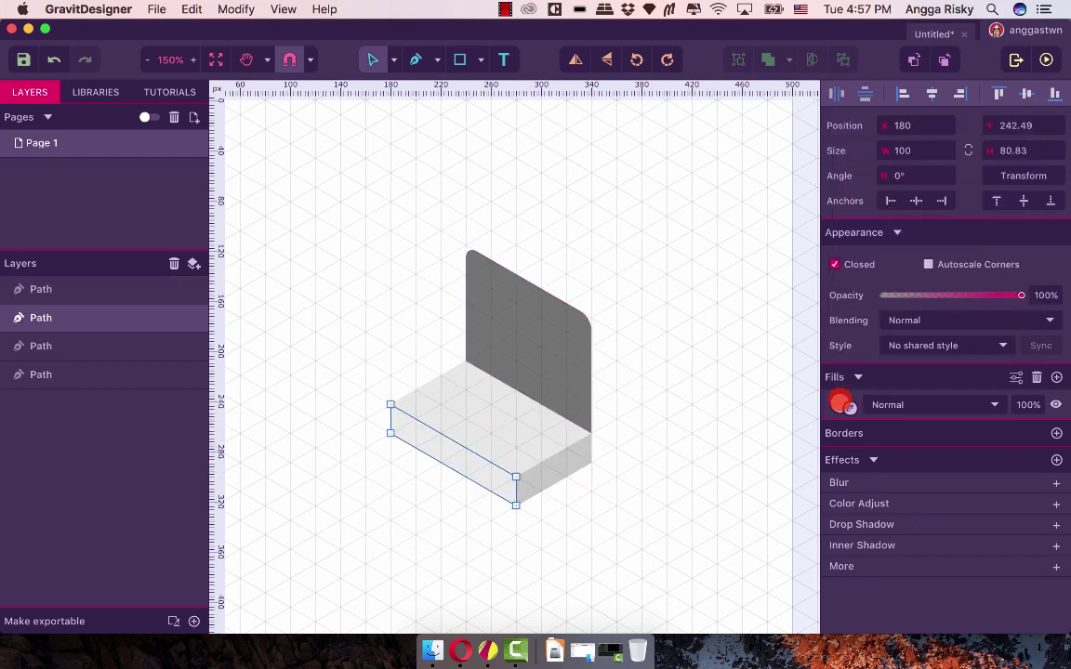
{"action": "left_click", "coordinate": [840, 403]}
{"action": "left_click", "coordinate": [894, 371]}
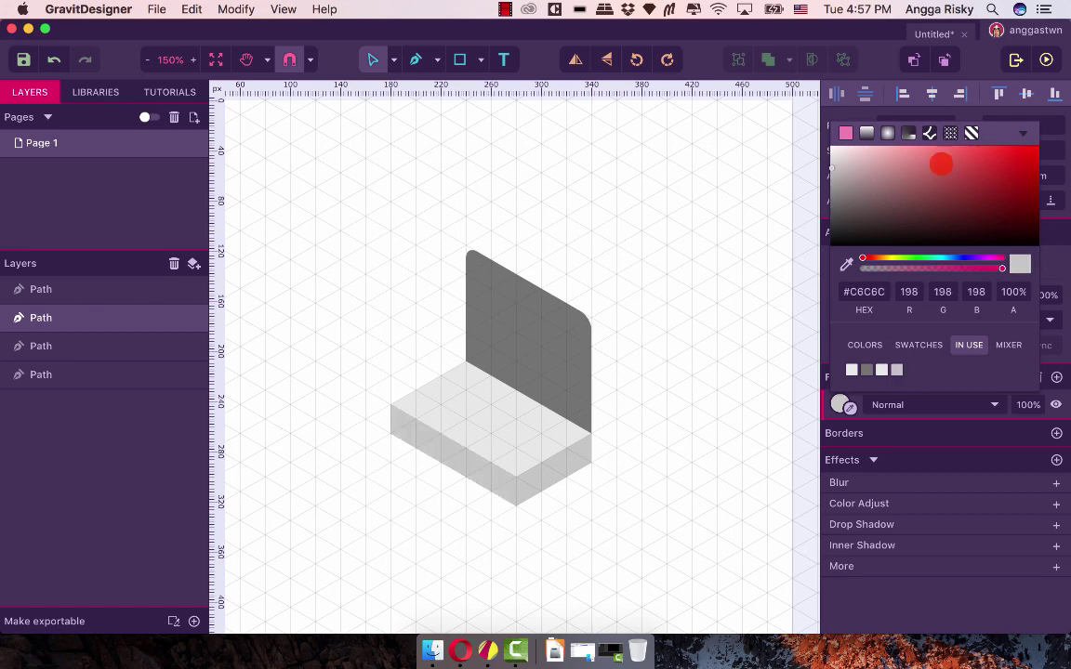
{"action": "left_click", "coordinate": [780, 262]}
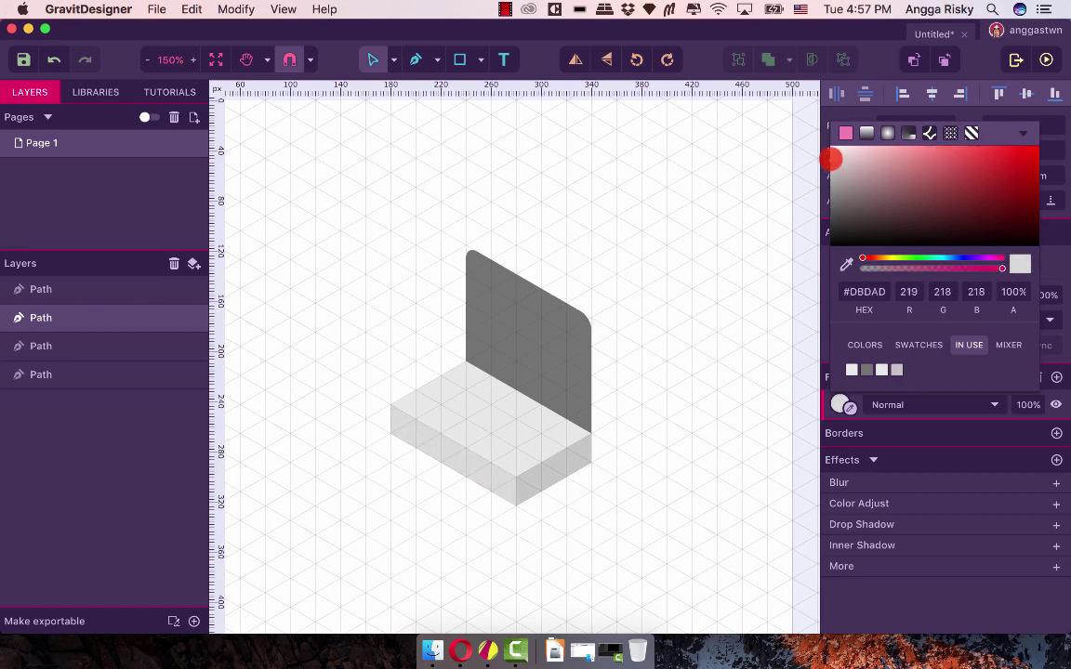
{"action": "left_click", "coordinate": [710, 249]}
{"action": "left_click", "coordinate": [711, 251]}
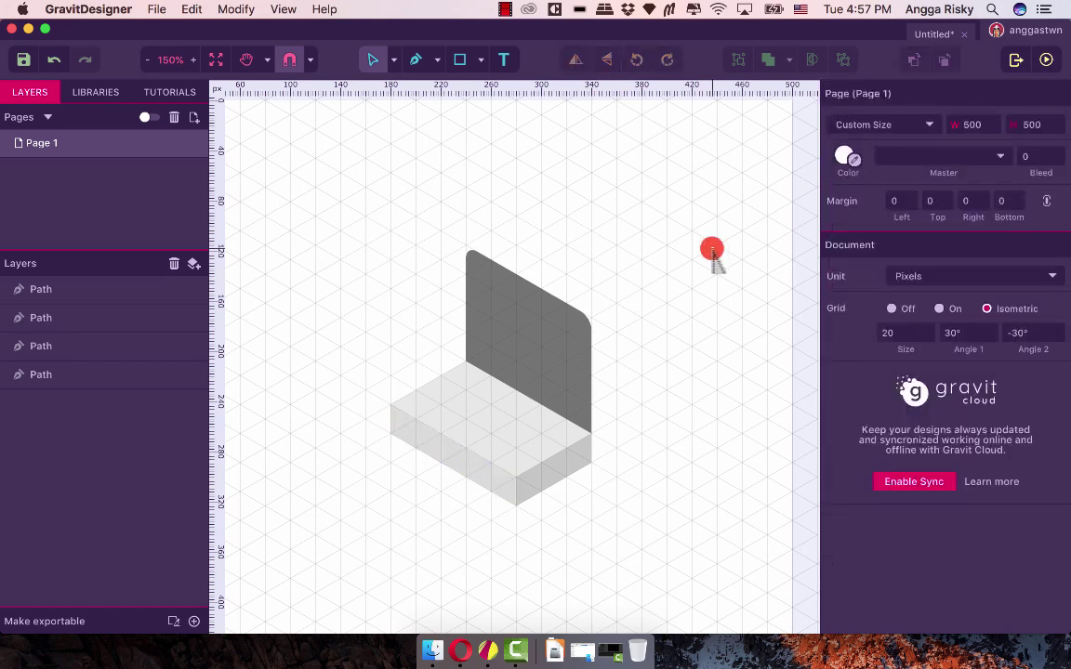
Duplicate the base's top face and move the copy to the top of the layer order
{"action": "left_click", "coordinate": [569, 330]}
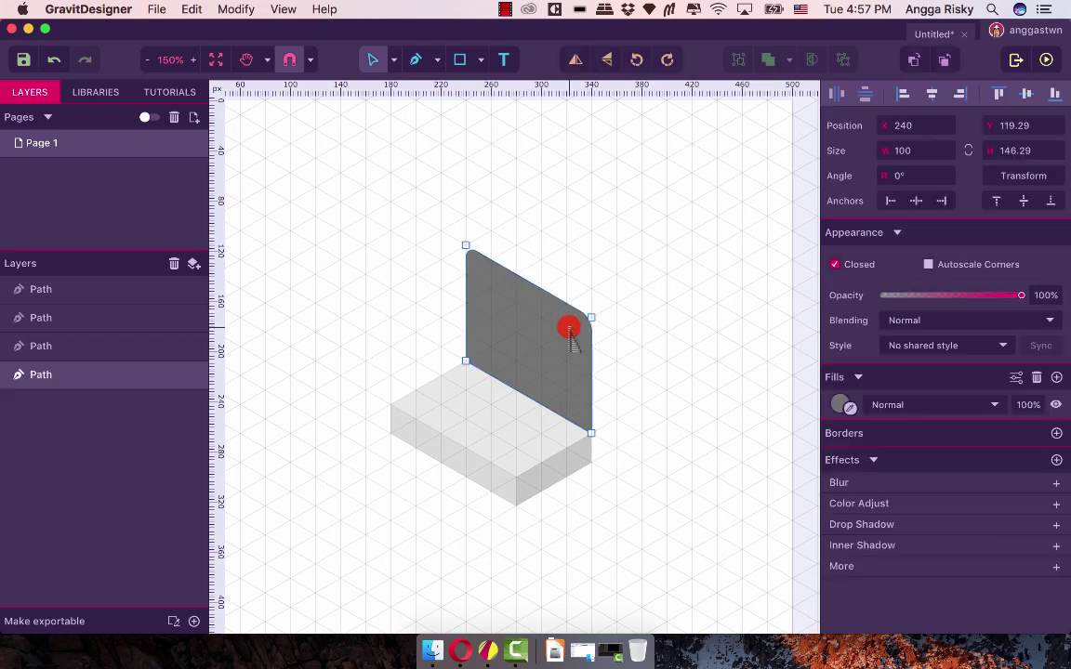
{"action": "left_click", "coordinate": [489, 404]}
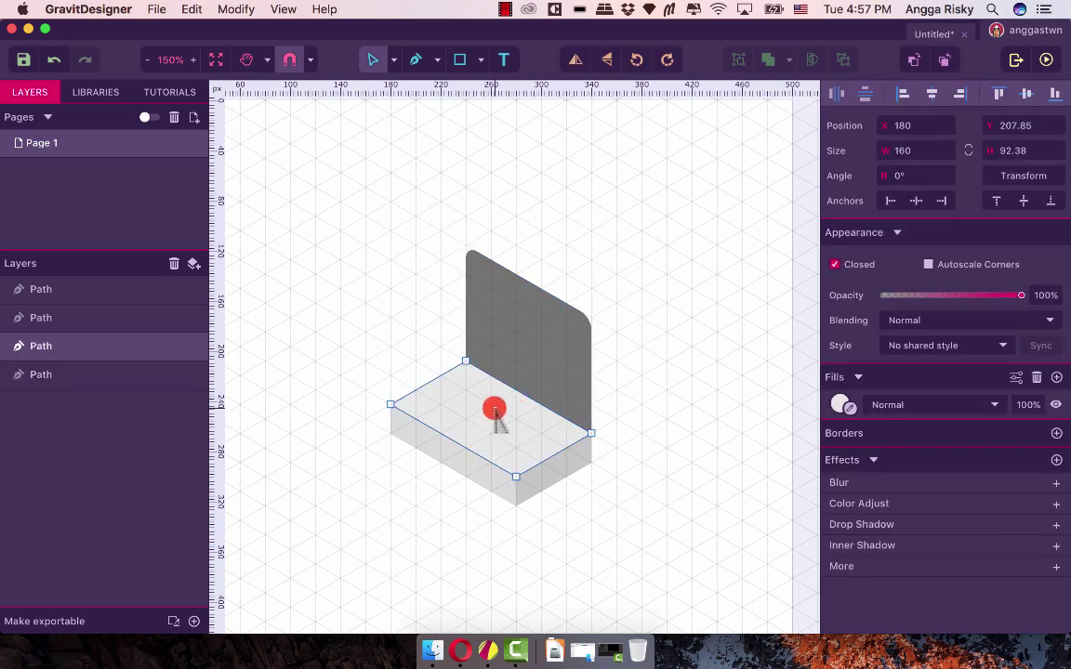
{"action": "key", "text": "super+c"}
{"action": "key", "text": "super+v"}
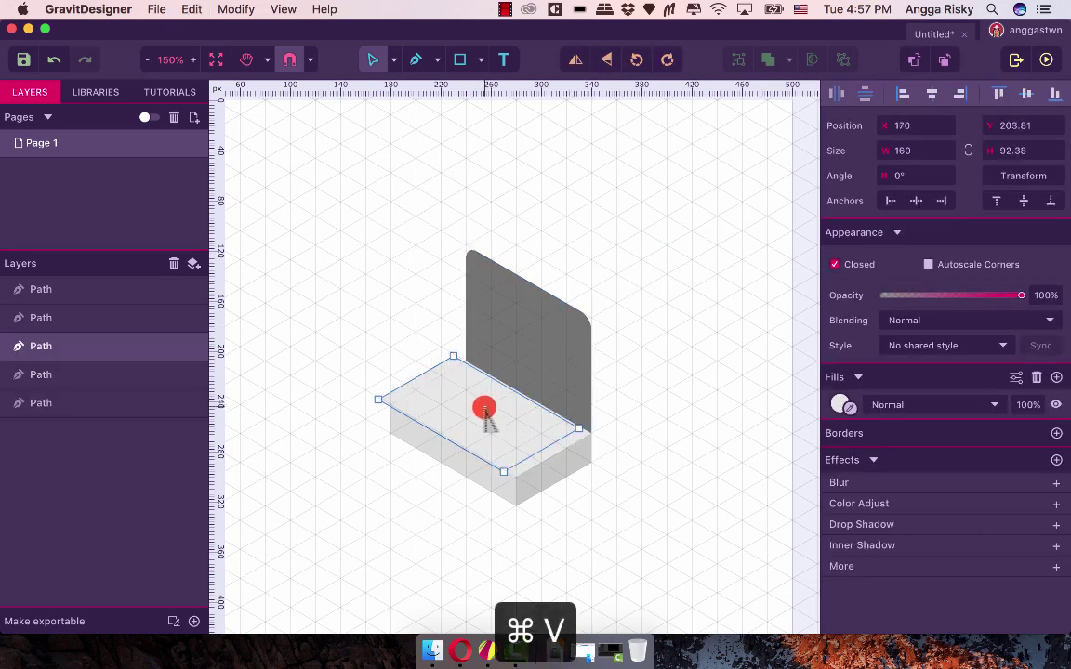
{"action": "left_click_drag", "start_coordinate": [37, 344], "coordinate": [41, 285]}
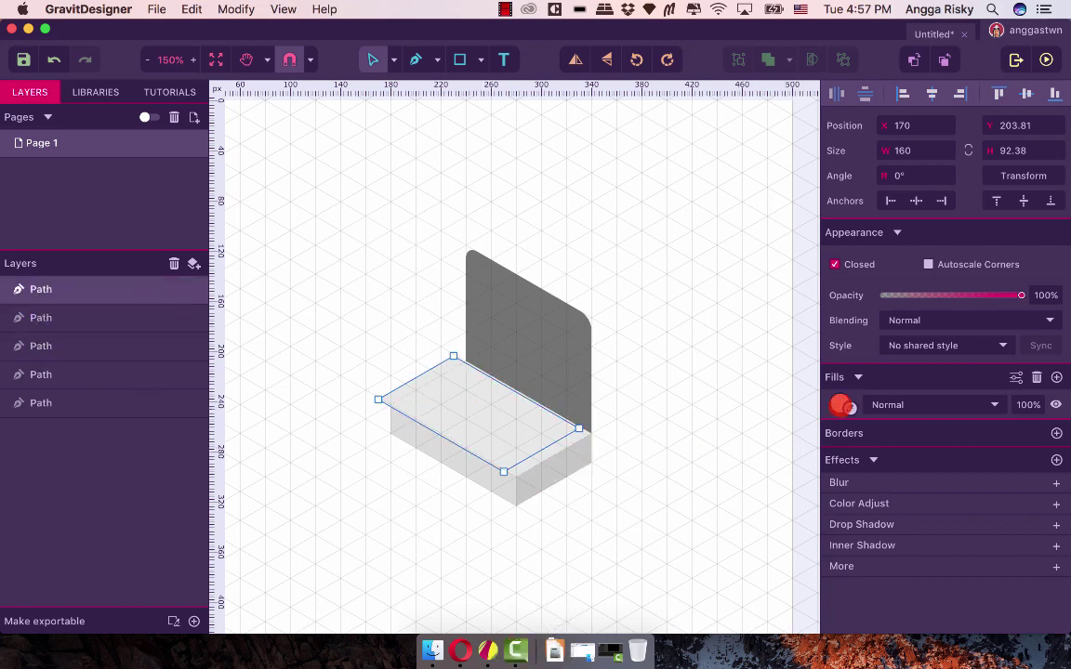
Fill the duplicated top face with the upright panel's grey #747474, and lighten it to a mid grey
{"action": "left_click", "coordinate": [841, 405]}
{"action": "left_click_drag", "start_coordinate": [834, 152], "coordinate": [828, 151]}
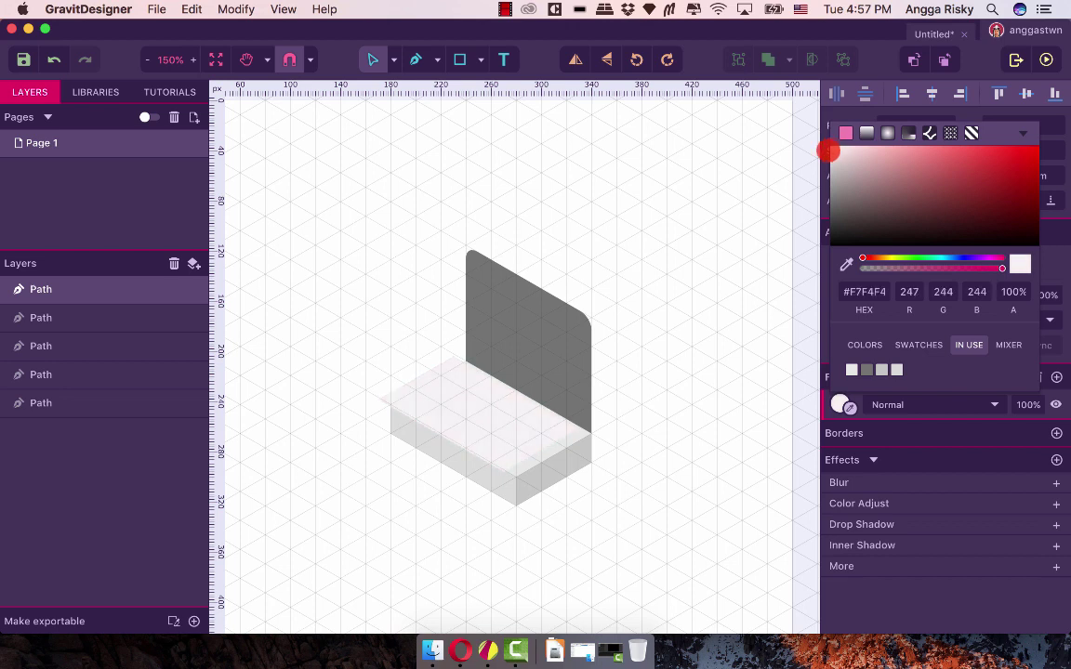
{"action": "left_click", "coordinate": [866, 369]}
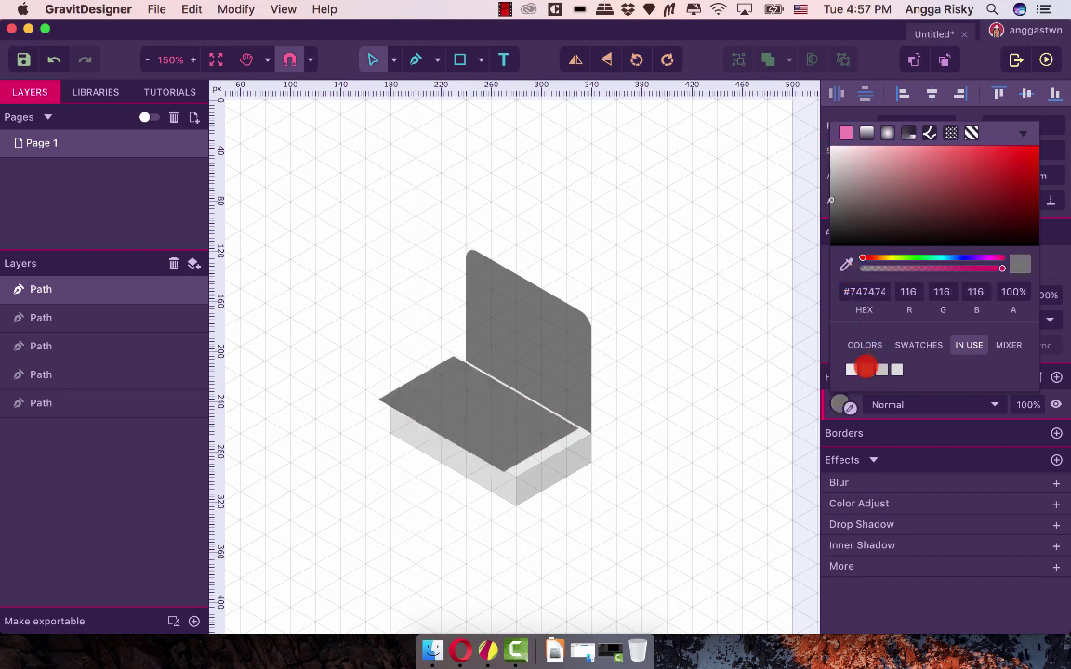
{"action": "left_click_drag", "start_coordinate": [833, 193], "coordinate": [828, 174]}
{"action": "left_click", "coordinate": [736, 231]}
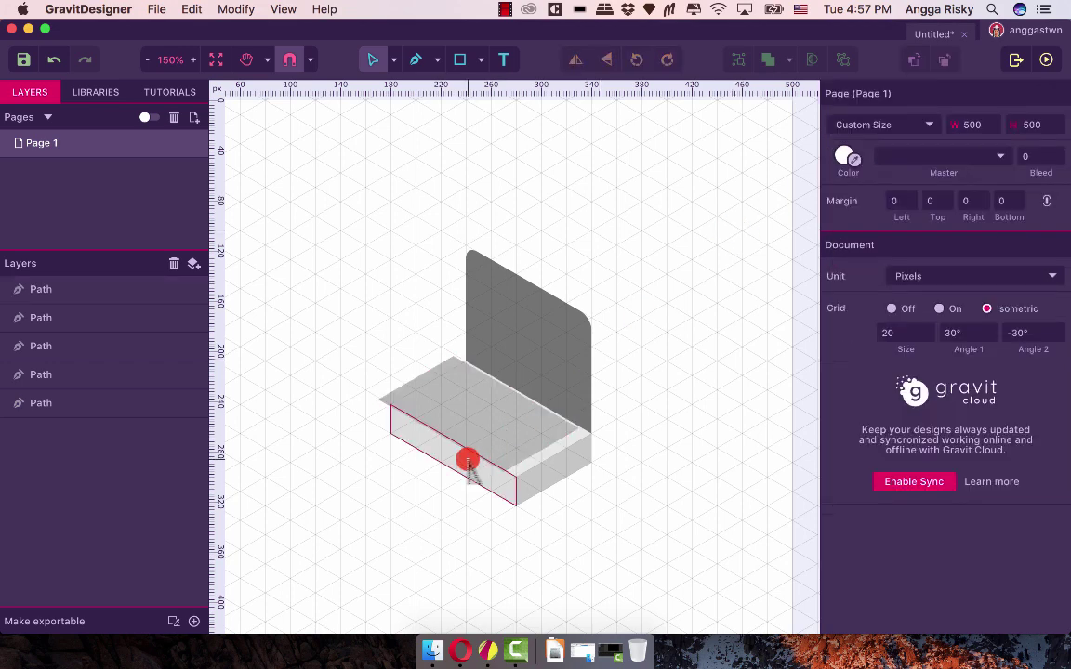
Reshape the duplicated top face into a parallelogram screen about 60 px wide and 81 px high, inset within the upright panel
{"action": "left_click", "coordinate": [484, 428]}
{"action": "left_click_drag", "start_coordinate": [455, 355], "coordinate": [490, 290]}
{"action": "left_click_drag", "start_coordinate": [376, 406], "coordinate": [574, 352]}
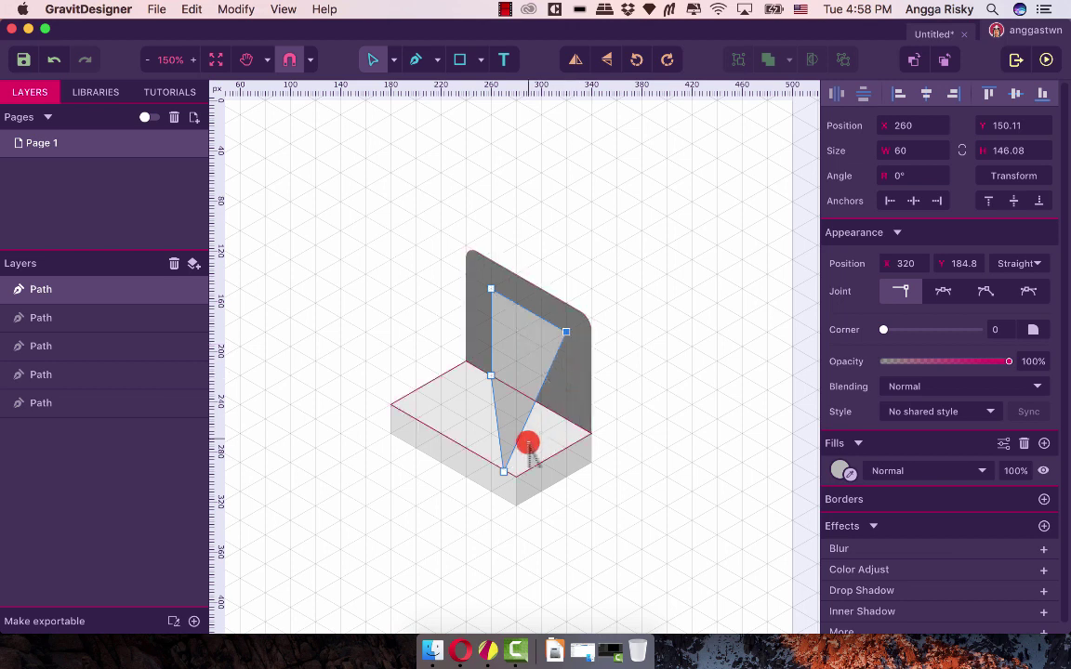
{"action": "left_click", "coordinate": [503, 475]}
{"action": "left_click_drag", "start_coordinate": [503, 472], "coordinate": [590, 411]}
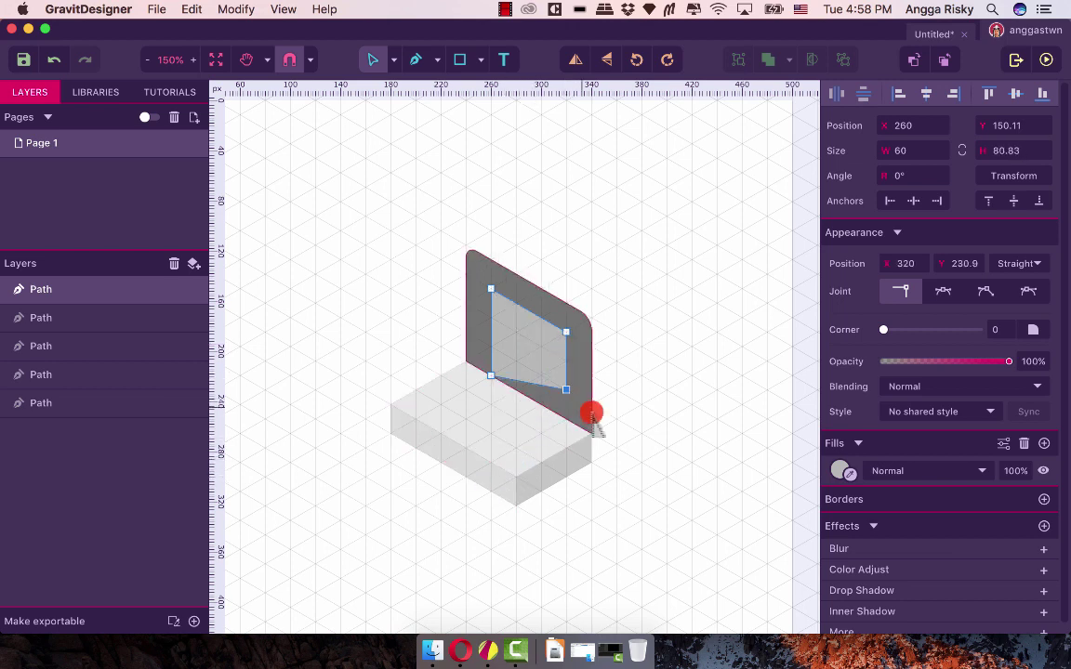
{"action": "left_click_drag", "start_coordinate": [489, 377], "coordinate": [488, 353]}
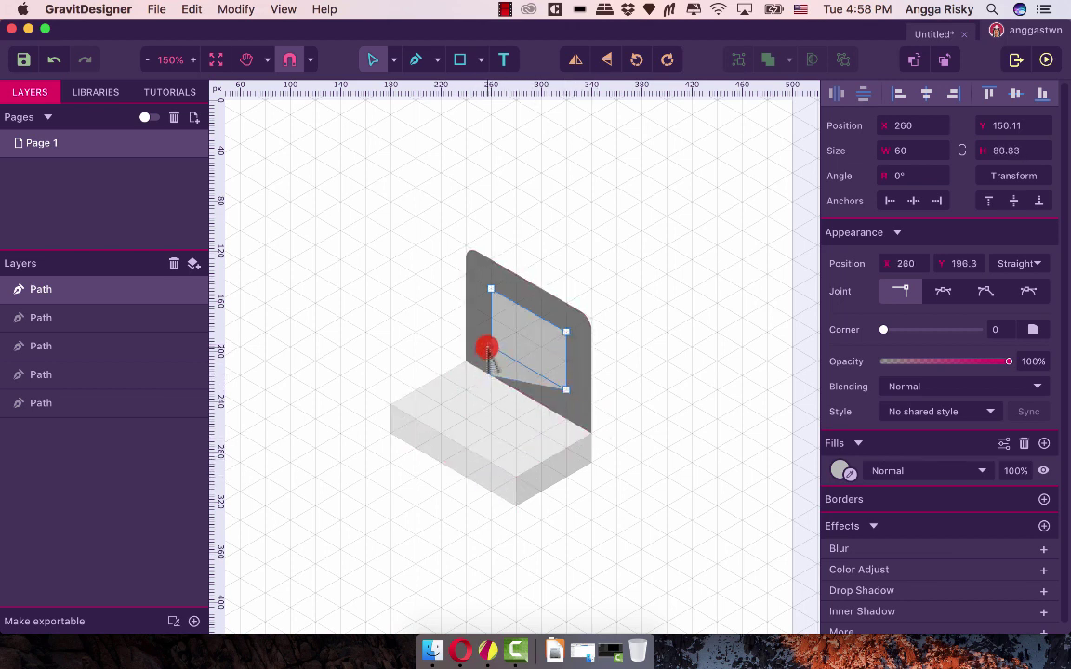
{"action": "left_click", "coordinate": [667, 389]}
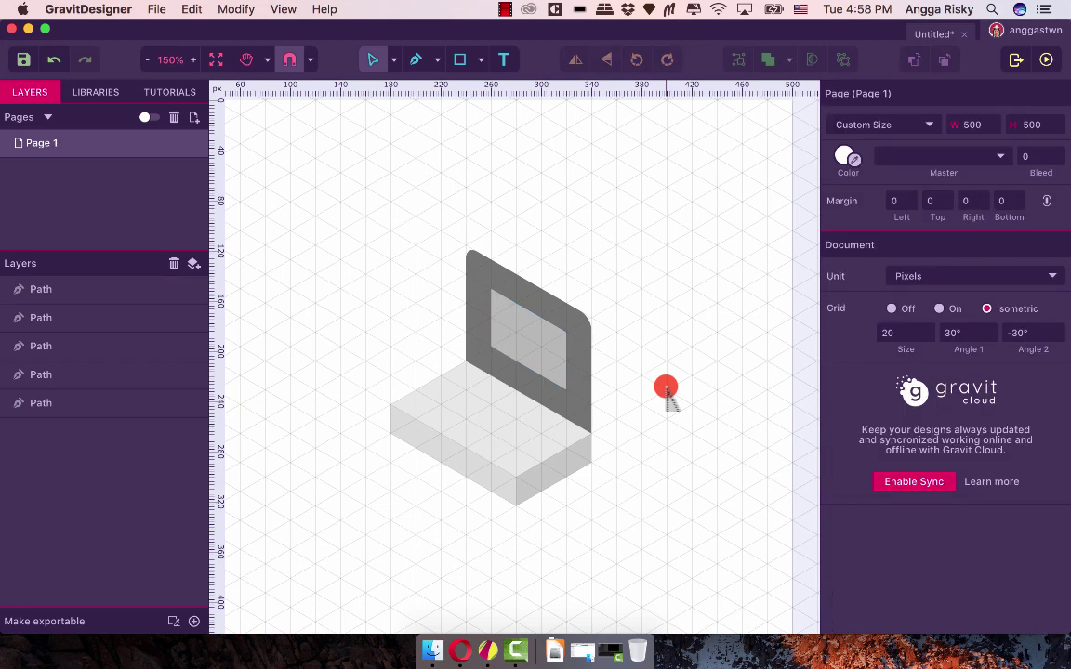
Set the isometric grid size to 10
{"action": "scroll", "coordinate": [667, 388], "scroll_direction": "right", "scroll_amount": 1}
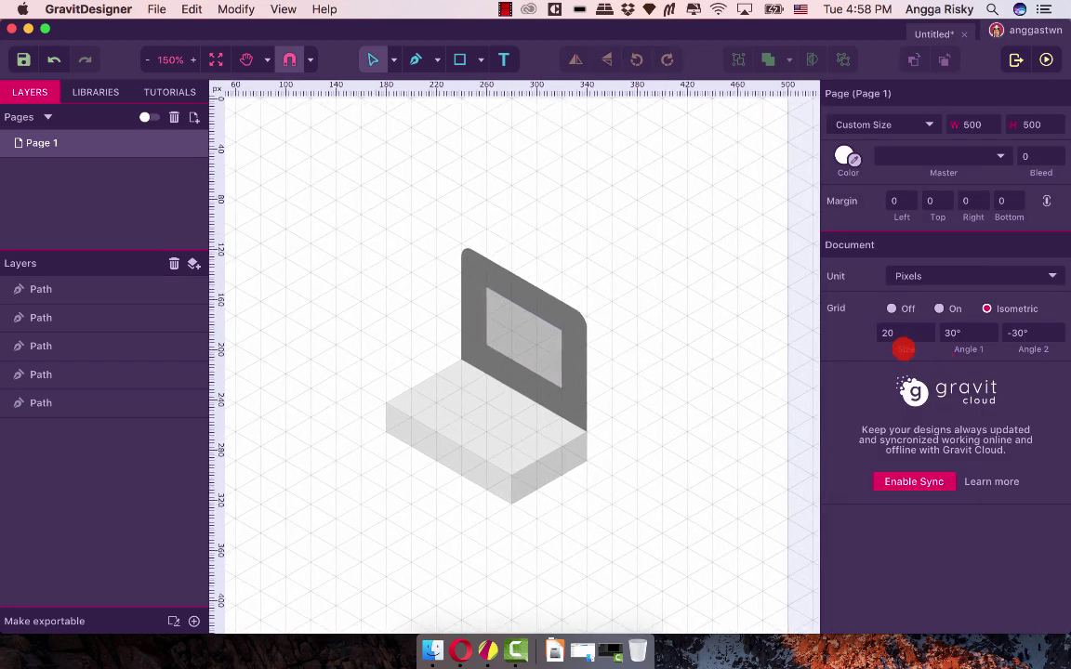
{"action": "left_click", "coordinate": [536, 469]}
{"action": "left_click", "coordinate": [656, 426]}
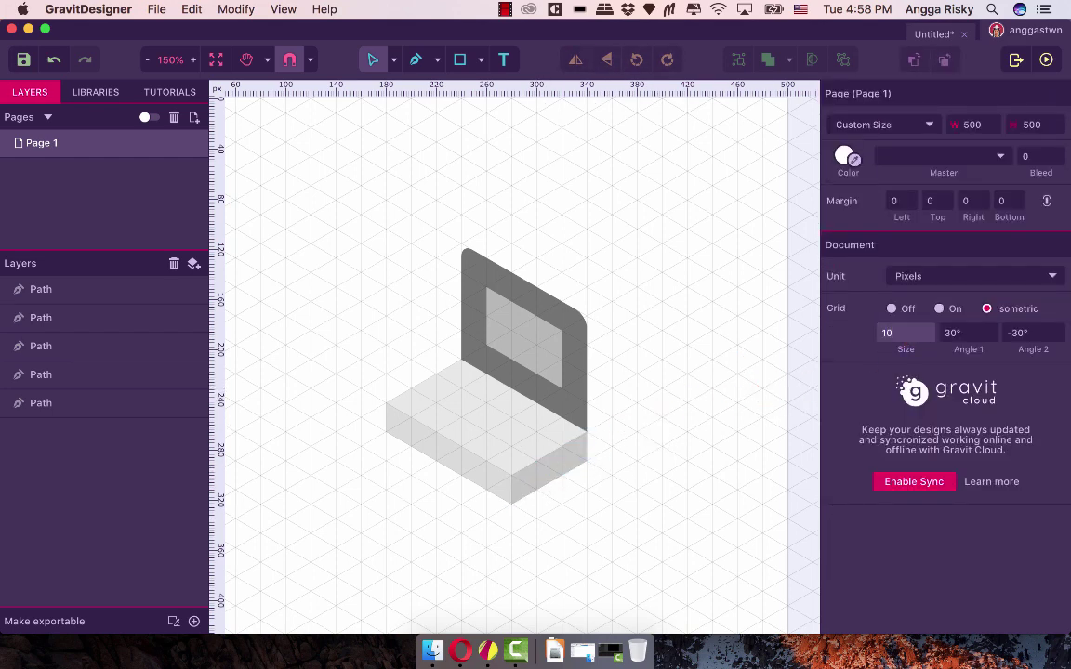
{"action": "key", "text": "Return"}
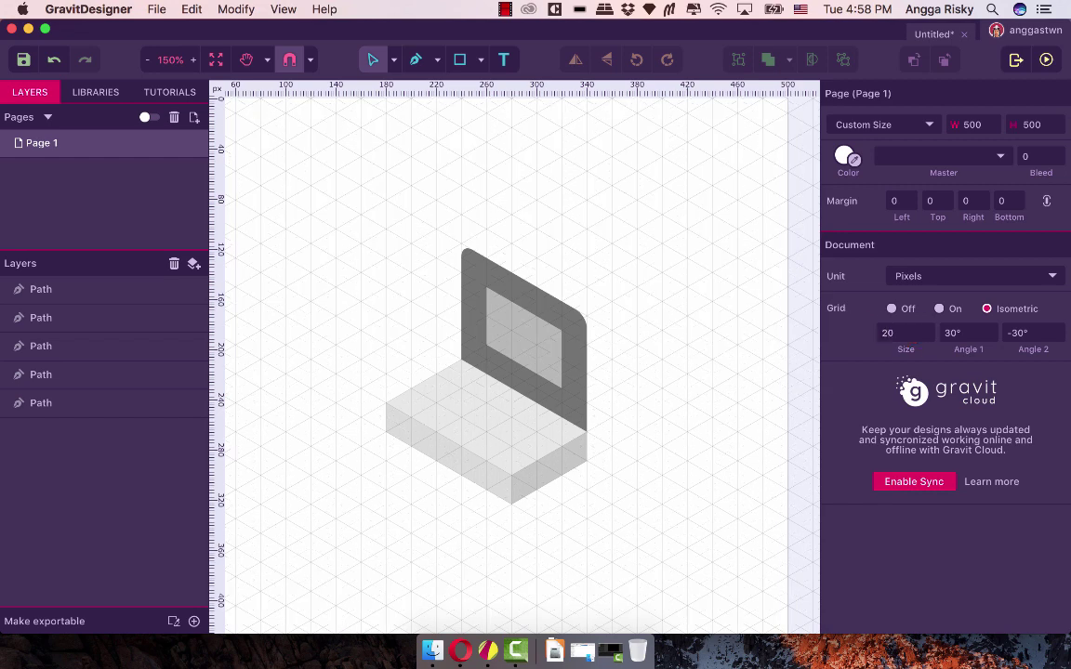
{"action": "double_click", "coordinate": [898, 336]}
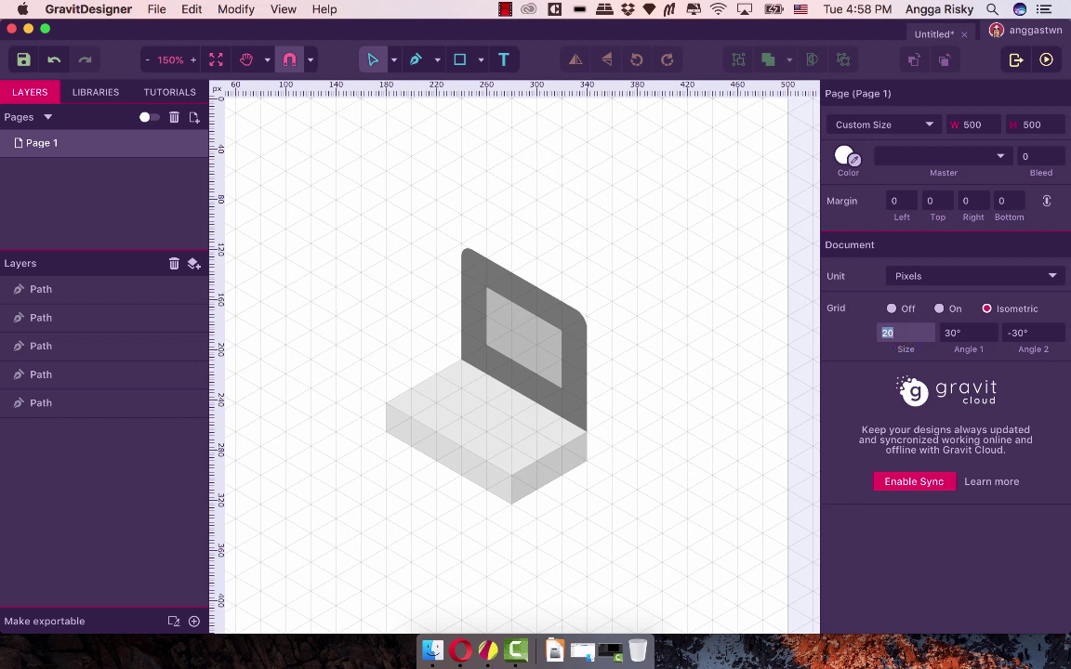
{"action": "key", "text": "Return"}
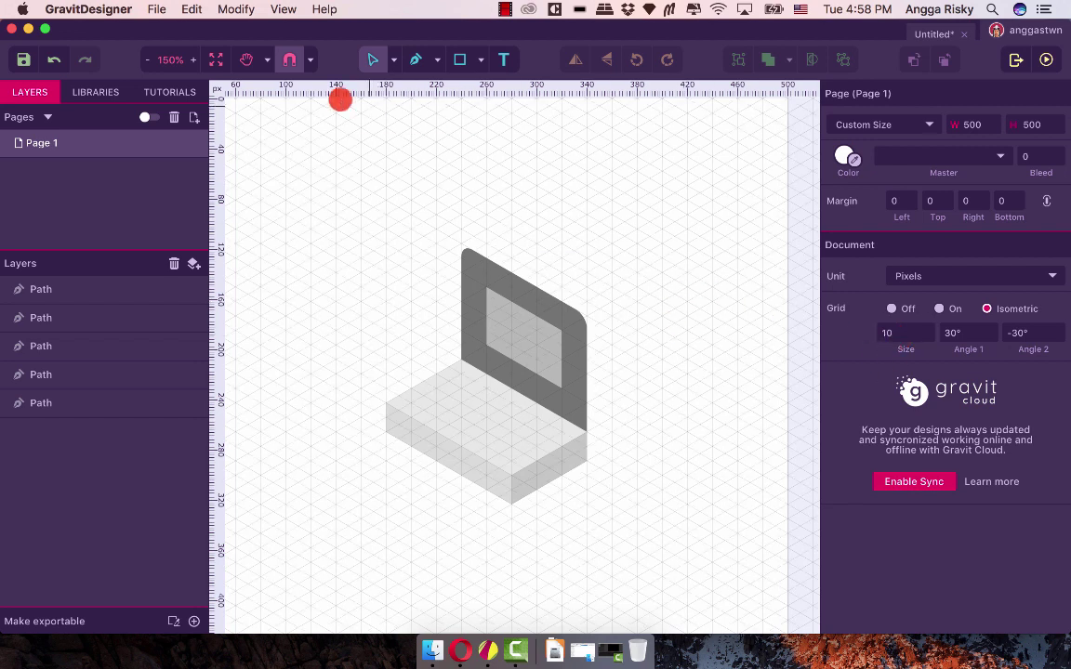
Enlarge the screen shape on the upright panel to about 80 × 115 px, leaving an even border around it
{"action": "left_click", "coordinate": [191, 58]}
{"action": "left_click", "coordinate": [191, 59]}
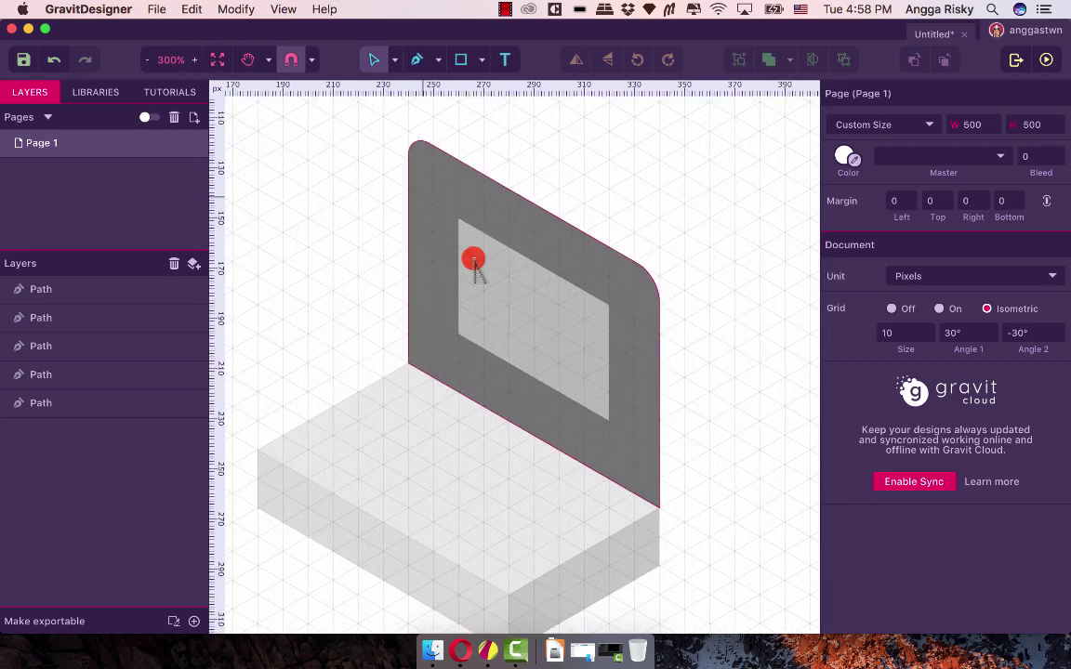
{"action": "left_click", "coordinate": [465, 232]}
{"action": "left_click_drag", "start_coordinate": [460, 223], "coordinate": [434, 175]}
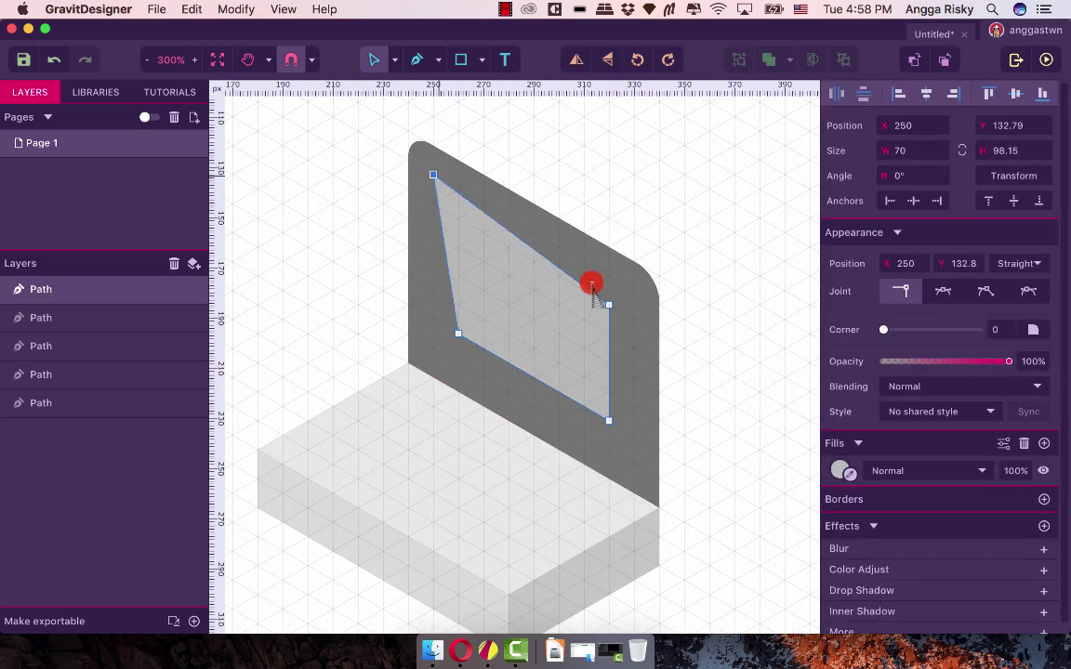
{"action": "left_click", "coordinate": [610, 305]}
{"action": "left_click_drag", "start_coordinate": [626, 299], "coordinate": [633, 292]}
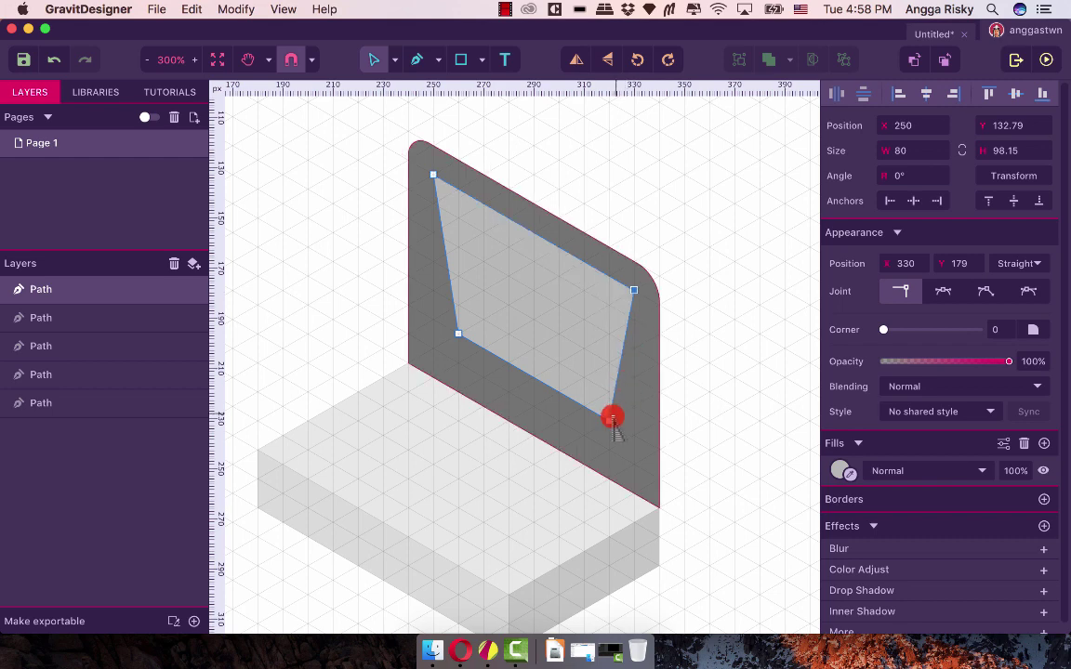
{"action": "left_click_drag", "start_coordinate": [610, 420], "coordinate": [634, 464]}
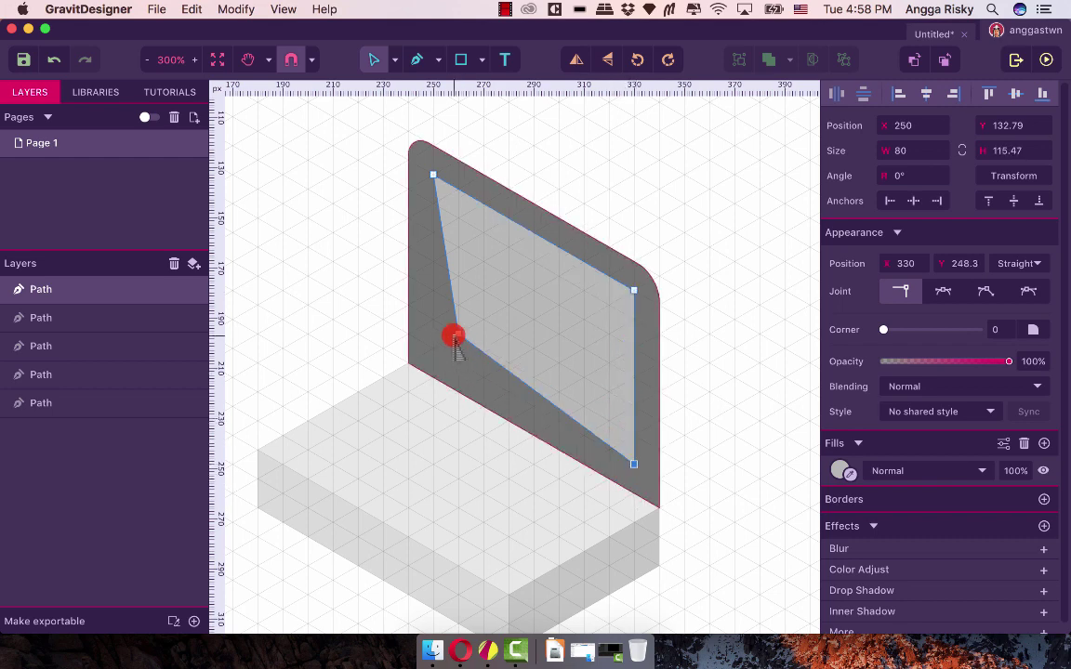
{"action": "left_click_drag", "start_coordinate": [453, 333], "coordinate": [430, 349]}
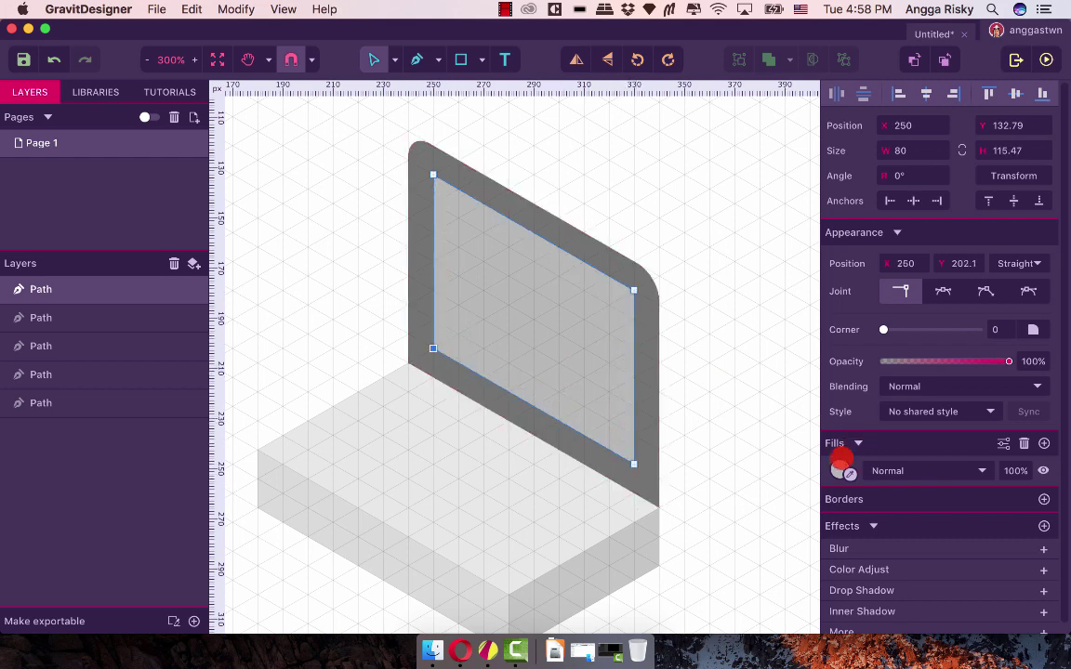
Lighten the screen shape's fill to a light grey of about RGB 234, 234, 234
{"action": "left_click", "coordinate": [841, 469]}
{"action": "left_click_drag", "start_coordinate": [831, 239], "coordinate": [814, 198]}
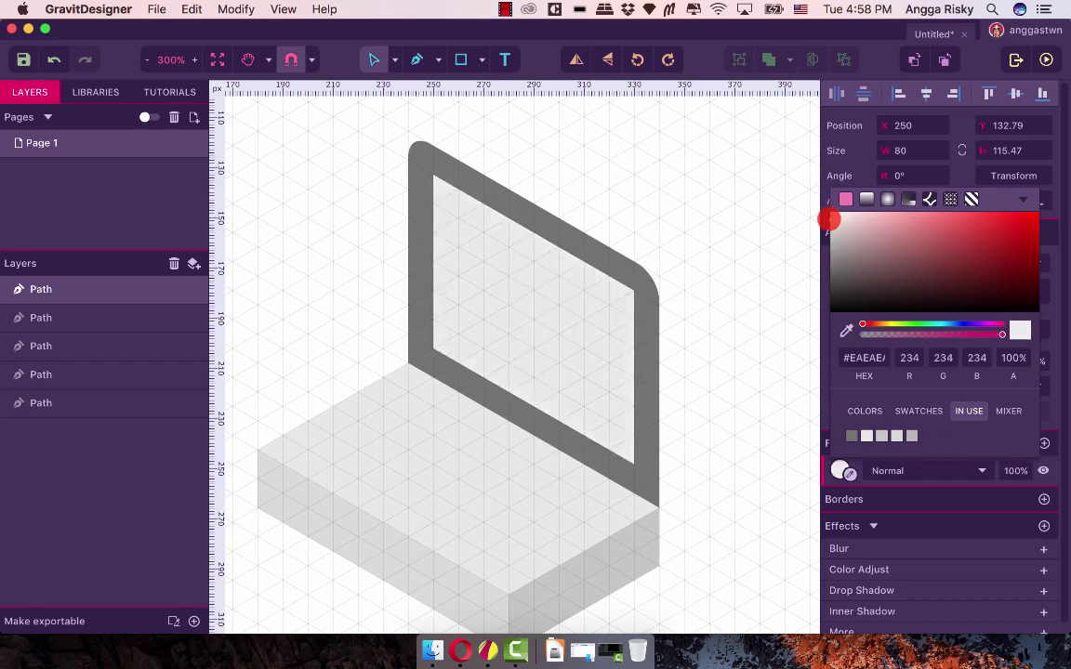
{"action": "left_click", "coordinate": [754, 277]}
Halve the base's thickness by raising the lower corners of both front side faces by one grid cell
{"action": "scroll", "coordinate": [753, 279], "scroll_direction": "down", "scroll_amount": 5}
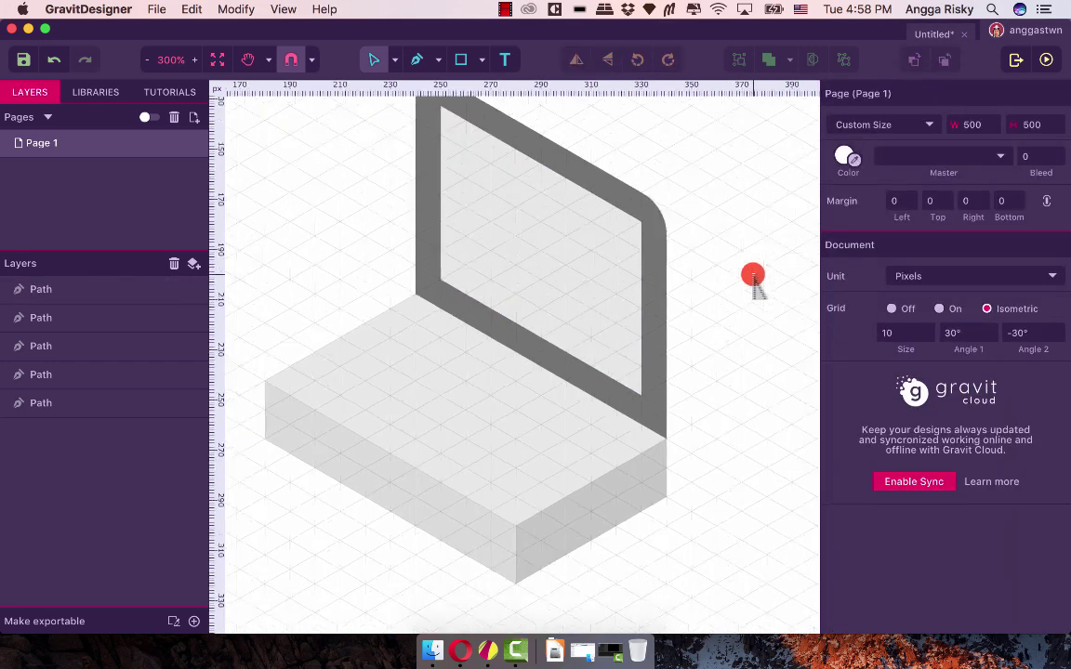
{"action": "left_click", "coordinate": [525, 462]}
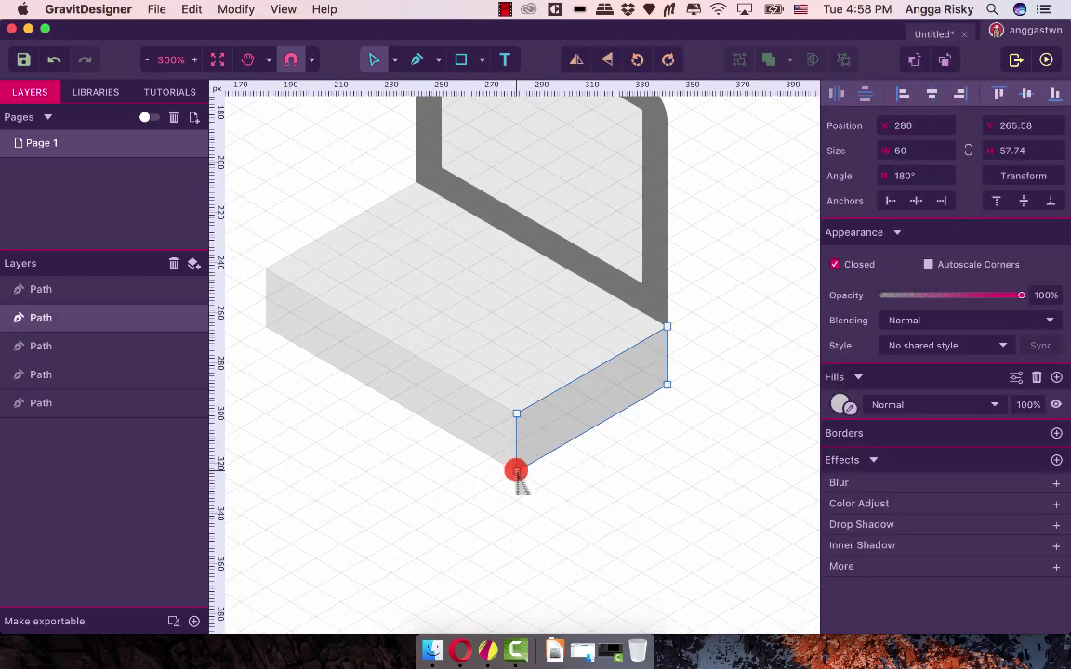
{"action": "left_click_drag", "start_coordinate": [516, 472], "coordinate": [516, 440]}
{"action": "left_click_drag", "start_coordinate": [667, 383], "coordinate": [663, 363]}
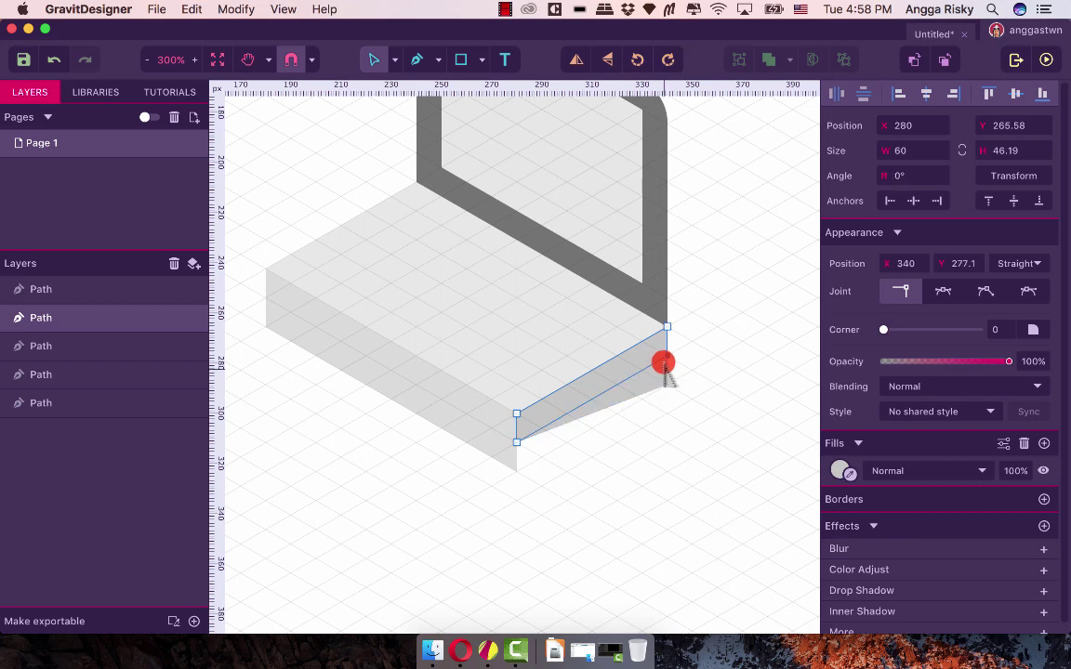
{"action": "left_click", "coordinate": [513, 462]}
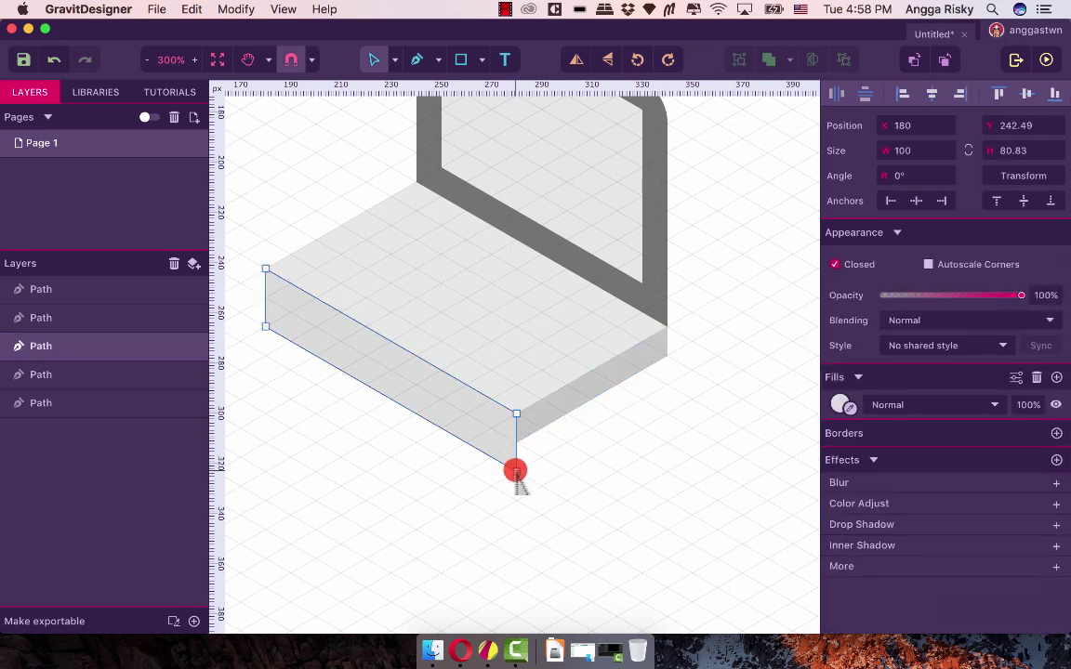
{"action": "left_click_drag", "start_coordinate": [516, 472], "coordinate": [516, 443]}
{"action": "left_click", "coordinate": [264, 326]}
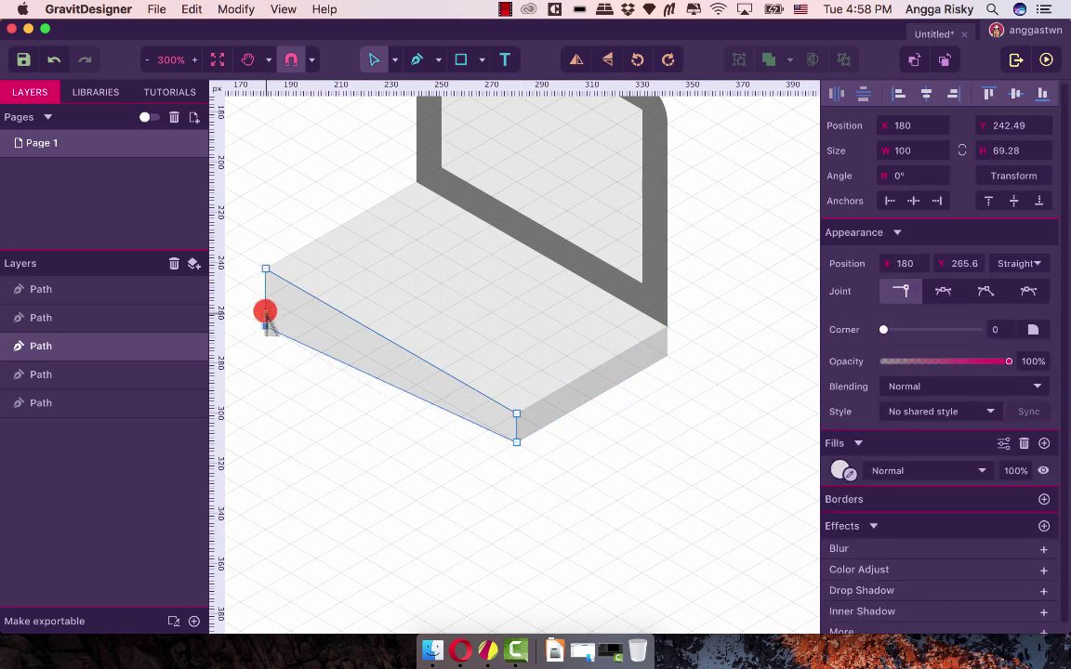
{"action": "left_click", "coordinate": [366, 399]}
Duplicate the base's top face and fill the copy with the light grey of the front-left side face
{"action": "scroll", "coordinate": [367, 398], "scroll_direction": "up", "scroll_amount": 2}
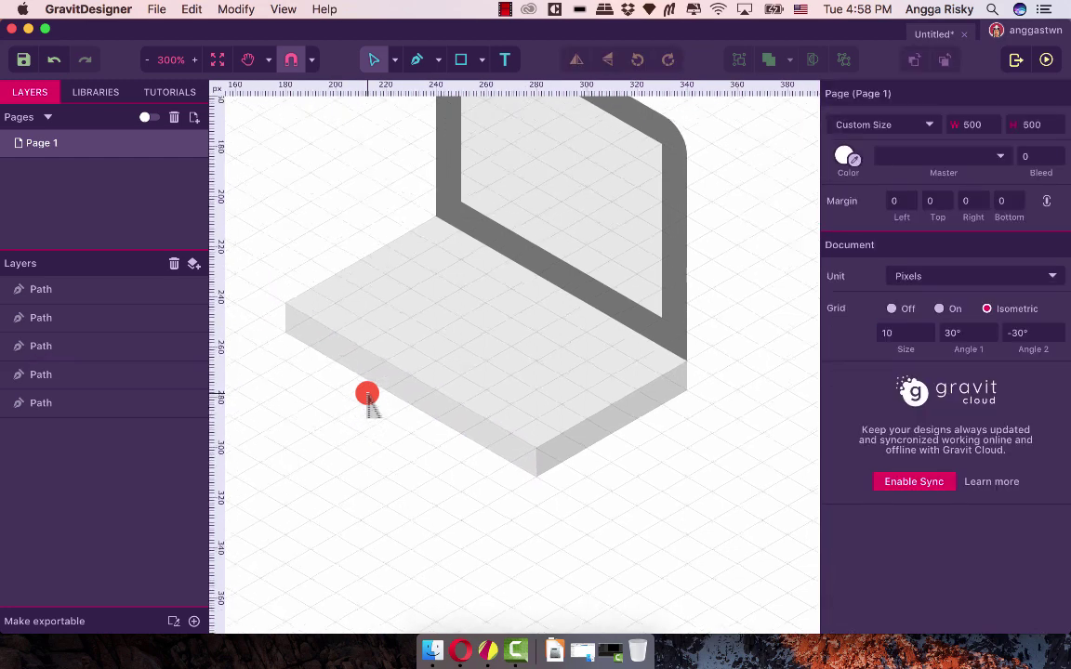
{"action": "scroll", "coordinate": [366, 395], "scroll_direction": "up", "scroll_amount": 3}
{"action": "left_click", "coordinate": [459, 361]}
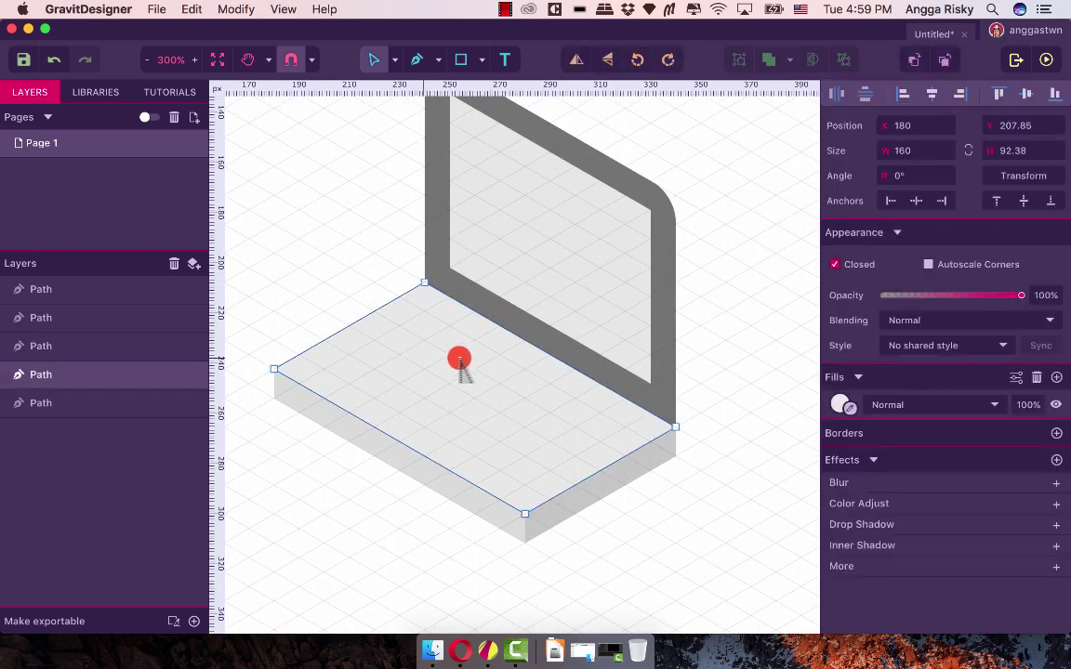
{"action": "key", "text": "super+c"}
{"action": "key", "text": "super+v"}
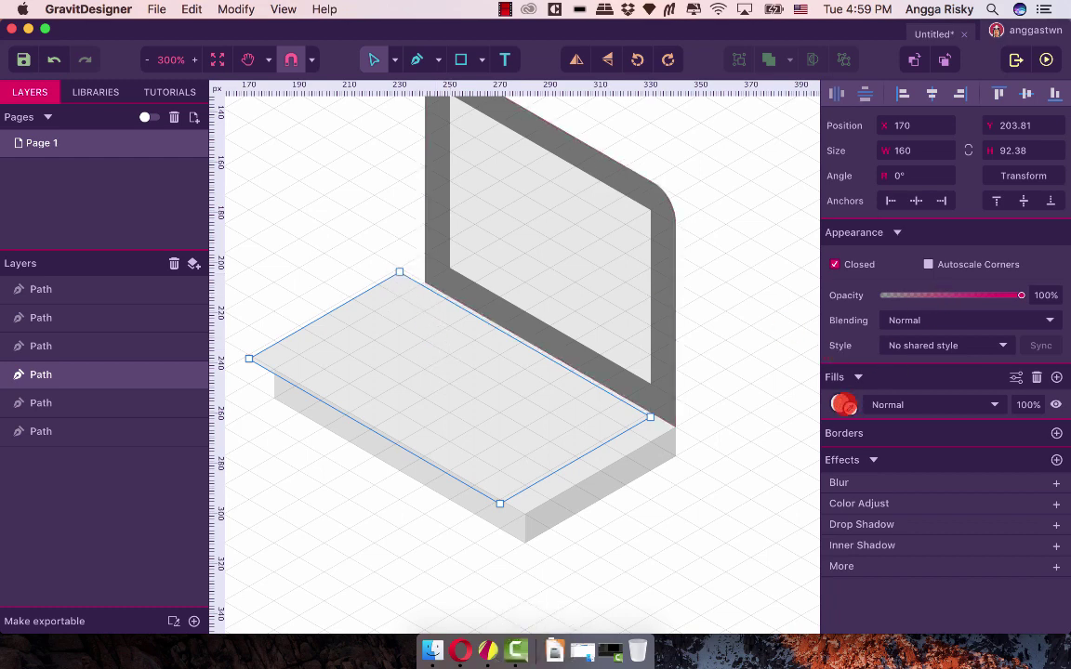
{"action": "left_click", "coordinate": [839, 402]}
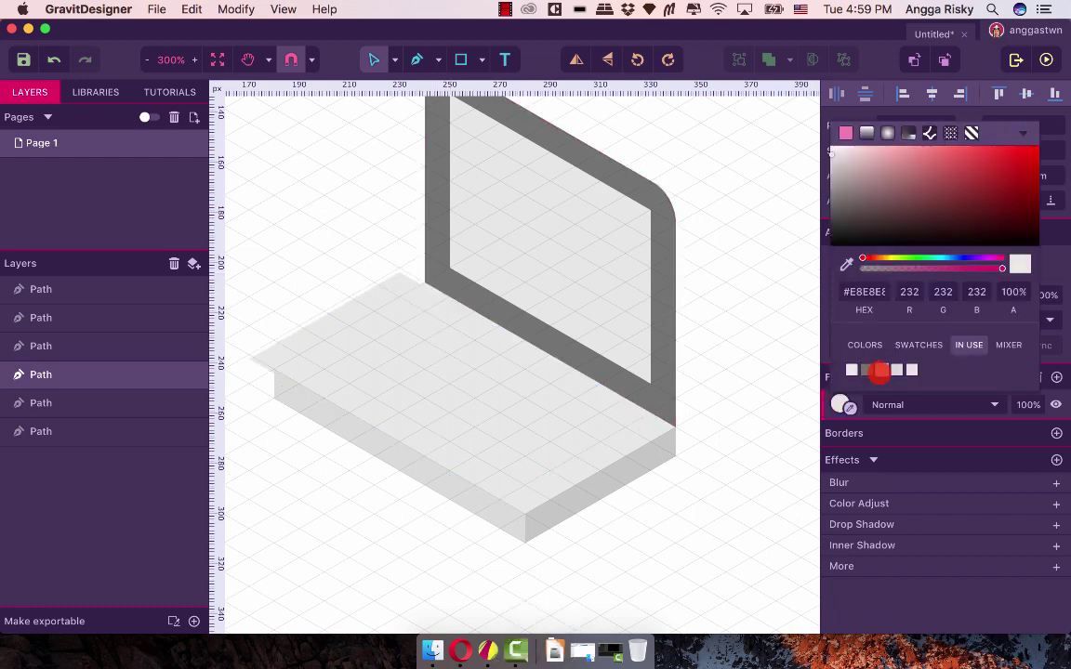
{"action": "left_click", "coordinate": [895, 369]}
{"action": "left_click", "coordinate": [530, 382]}
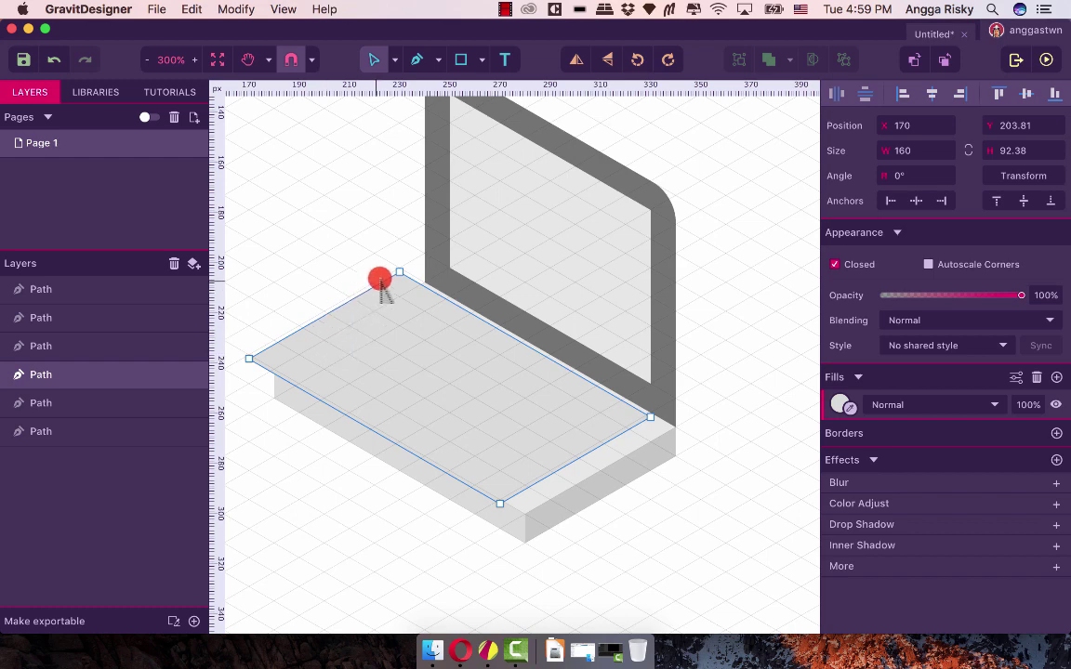
Reshape the grey copy into a keyboard strip about 100 × 58 px, parallel to the upright panel on the rear of the base
{"action": "left_click_drag", "start_coordinate": [397, 274], "coordinate": [426, 310]}
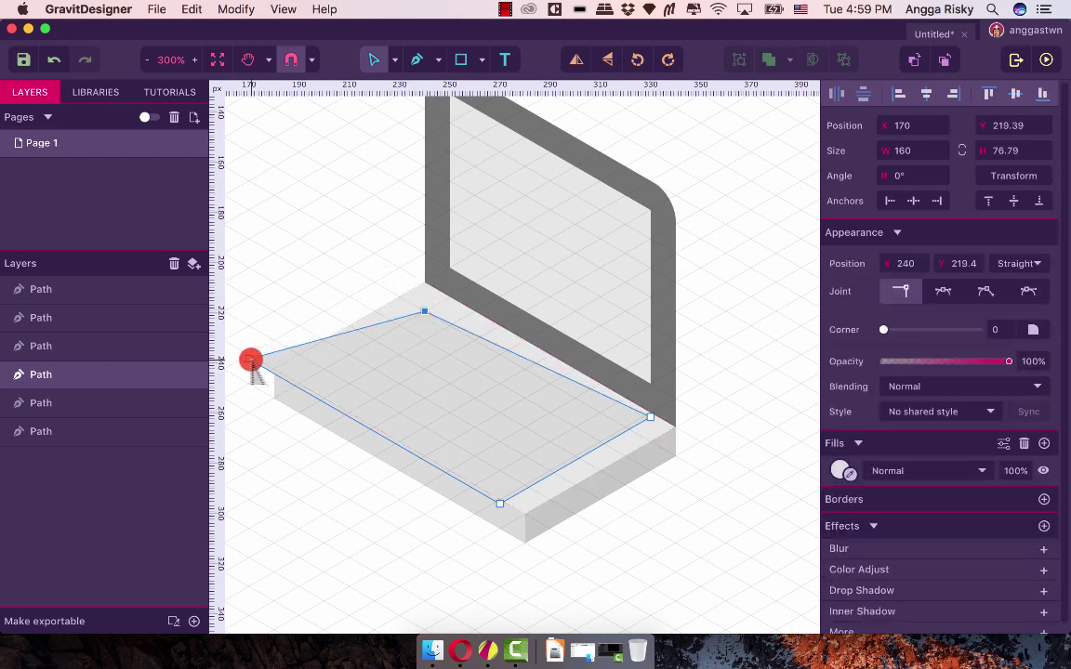
{"action": "left_click", "coordinate": [249, 358]}
{"action": "mouse_move", "coordinate": [340, 358]}
{"action": "left_mouse_down"}
{"action": "mouse_move", "coordinate": [366, 353]}
{"action": "mouse_move", "coordinate": [350, 354]}
{"action": "left_mouse_up"}
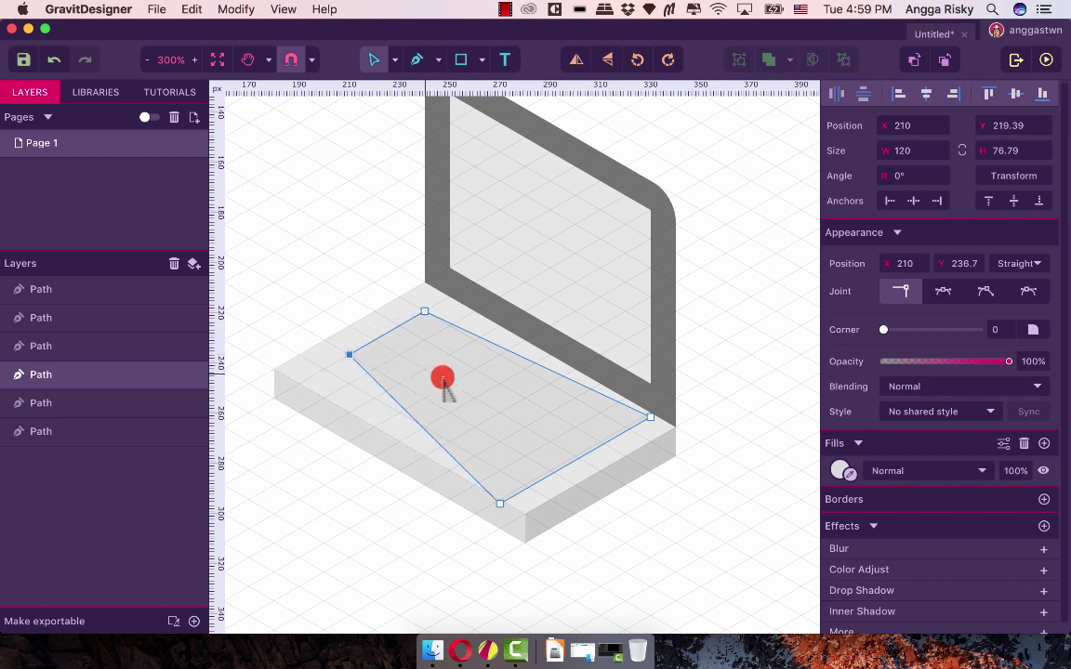
{"action": "left_click_drag", "start_coordinate": [501, 503], "coordinate": [574, 456]}
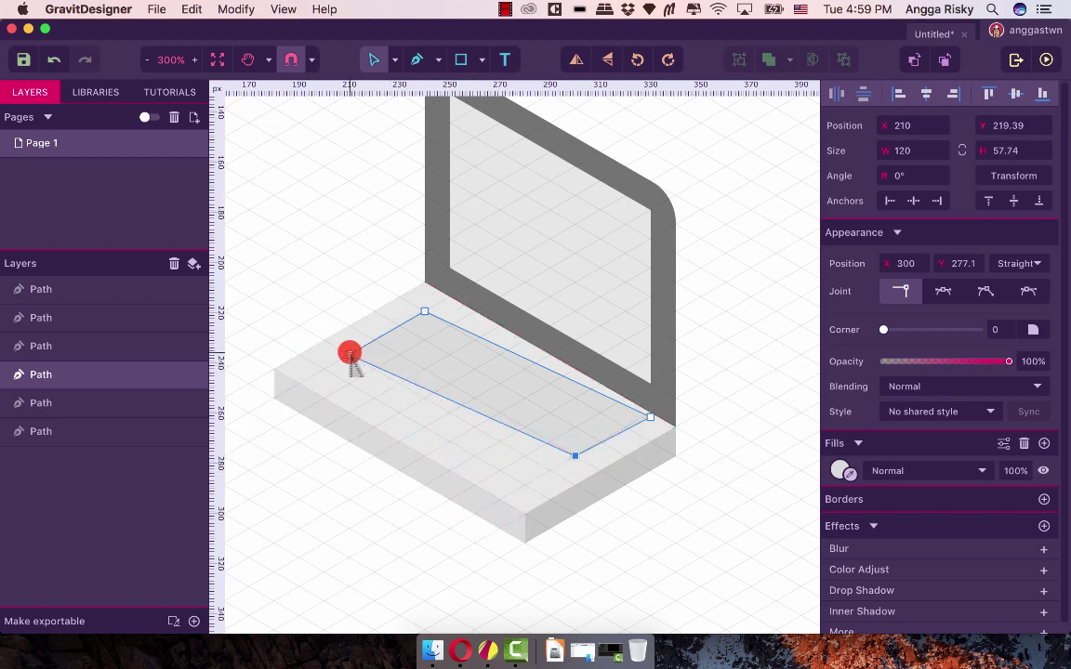
{"action": "left_click_drag", "start_coordinate": [351, 352], "coordinate": [368, 344]}
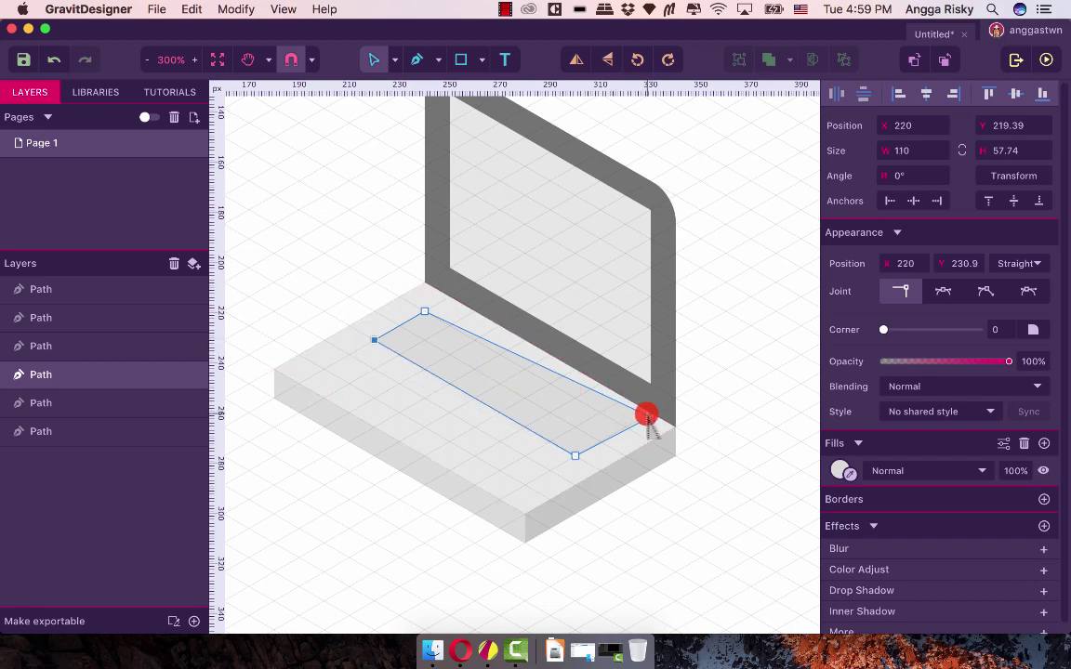
{"action": "left_click", "coordinate": [648, 415]}
{"action": "left_click", "coordinate": [720, 419]}
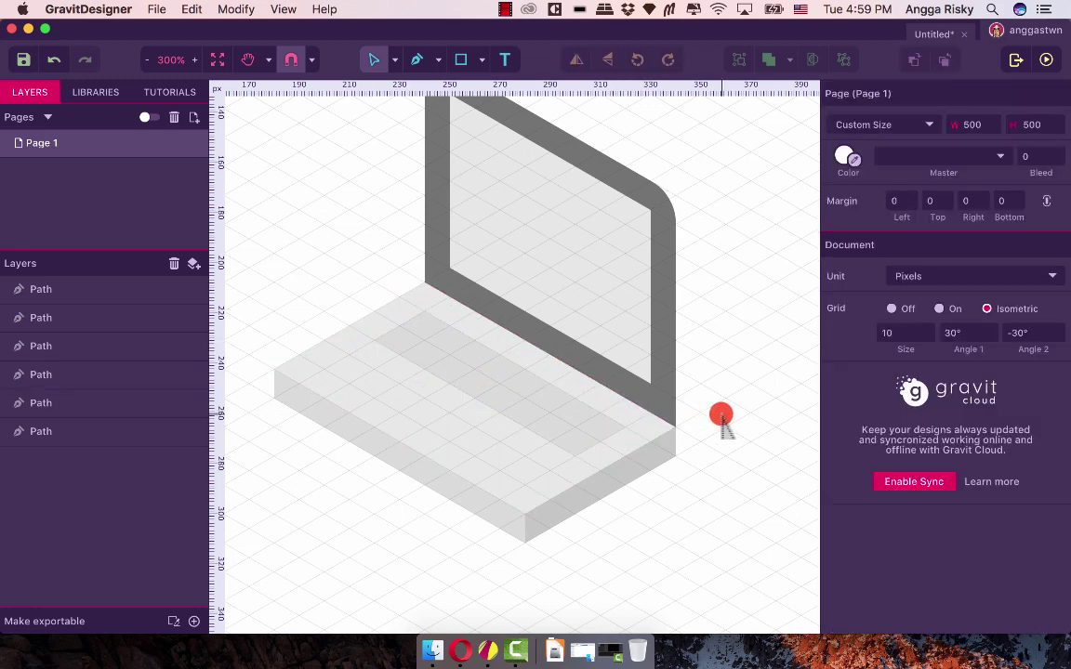
Duplicate the grey keyboard strip on the base's top face
{"action": "scroll", "coordinate": [721, 418], "scroll_direction": "up", "scroll_amount": 3}
{"action": "left_click", "coordinate": [531, 418]}
{"action": "key", "text": "super+d"}
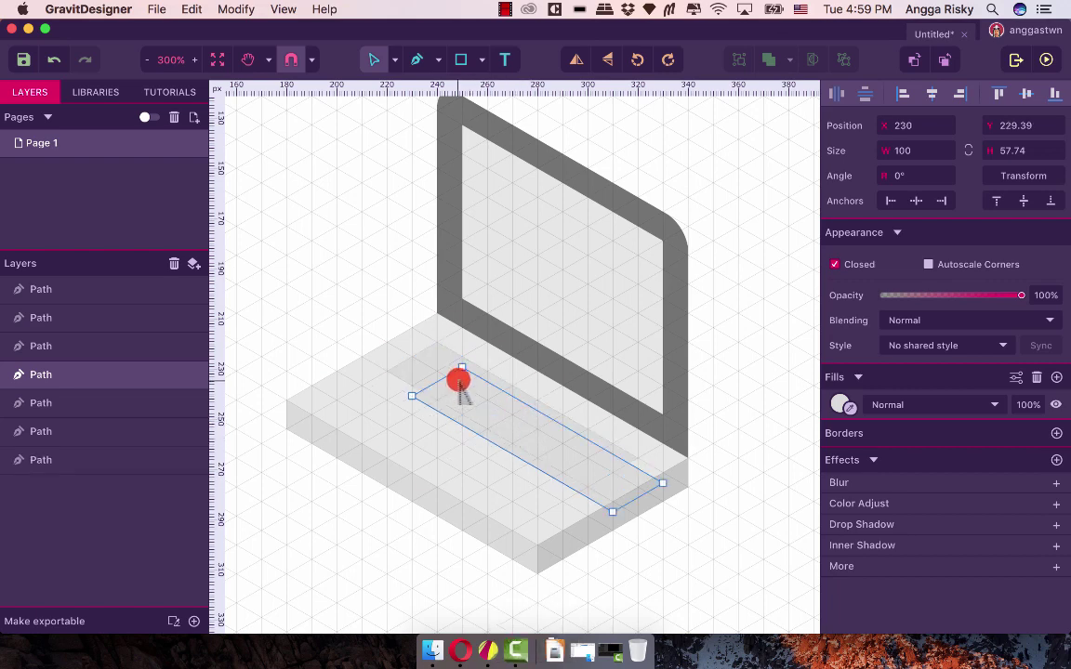
Reshape the duplicated keyboard strip into a touchpad about 40 × 23 px on the base, directly in front of the keyboard strip
{"action": "left_click_drag", "start_coordinate": [411, 395], "coordinate": [398, 430]}
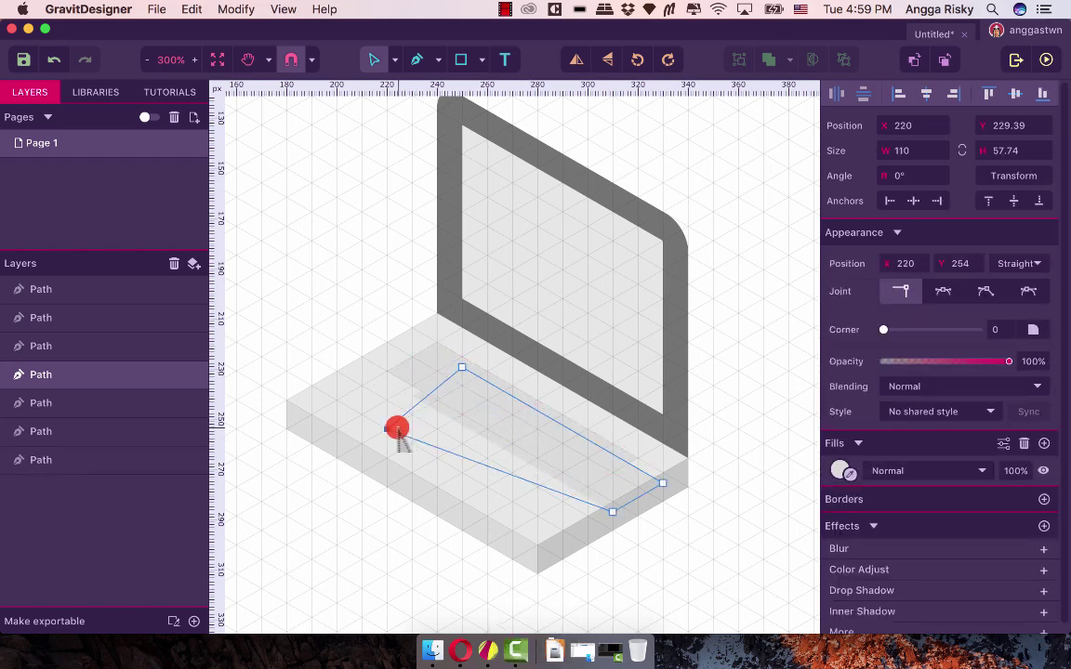
{"action": "left_click_drag", "start_coordinate": [462, 368], "coordinate": [436, 401]}
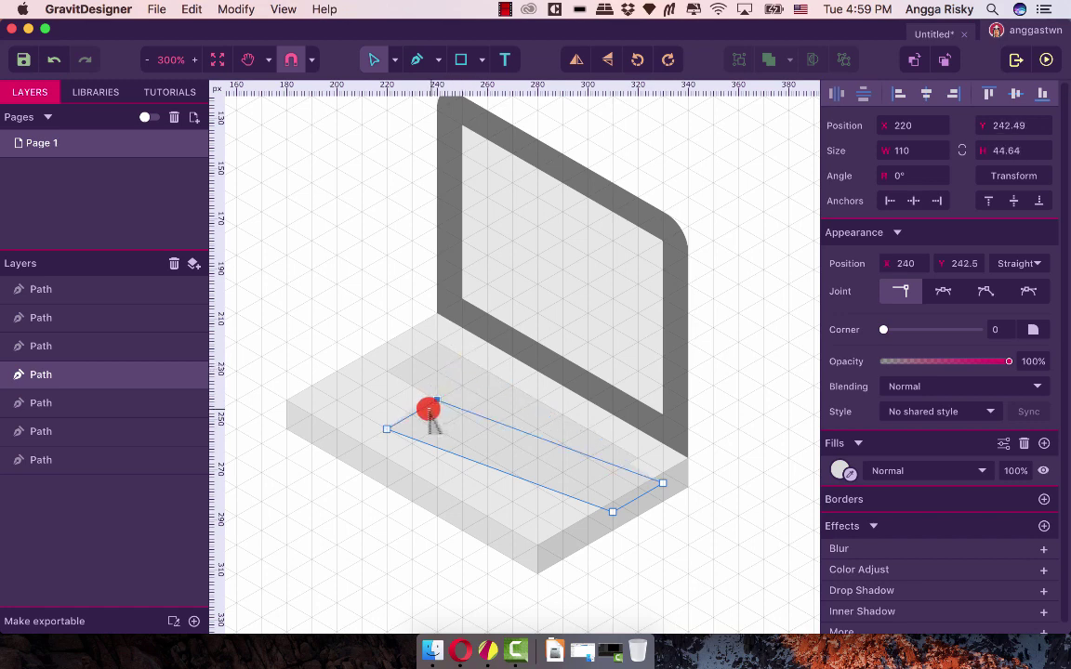
{"action": "left_click_drag", "start_coordinate": [658, 482], "coordinate": [670, 420]}
{"action": "key", "text": "super+z"}
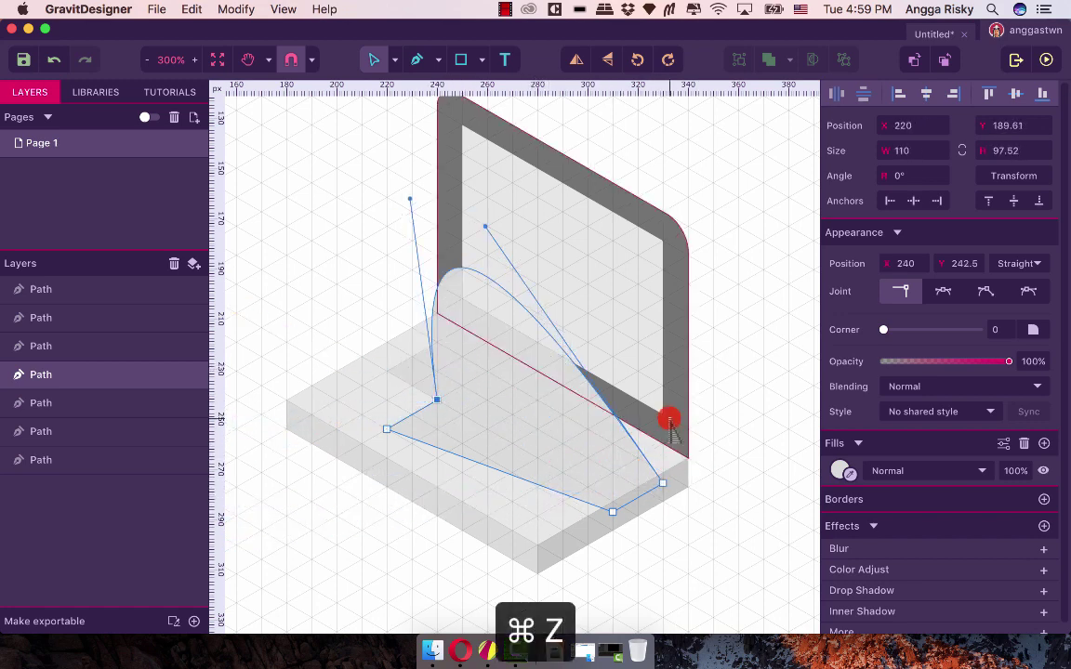
{"action": "left_click", "coordinate": [611, 511]}
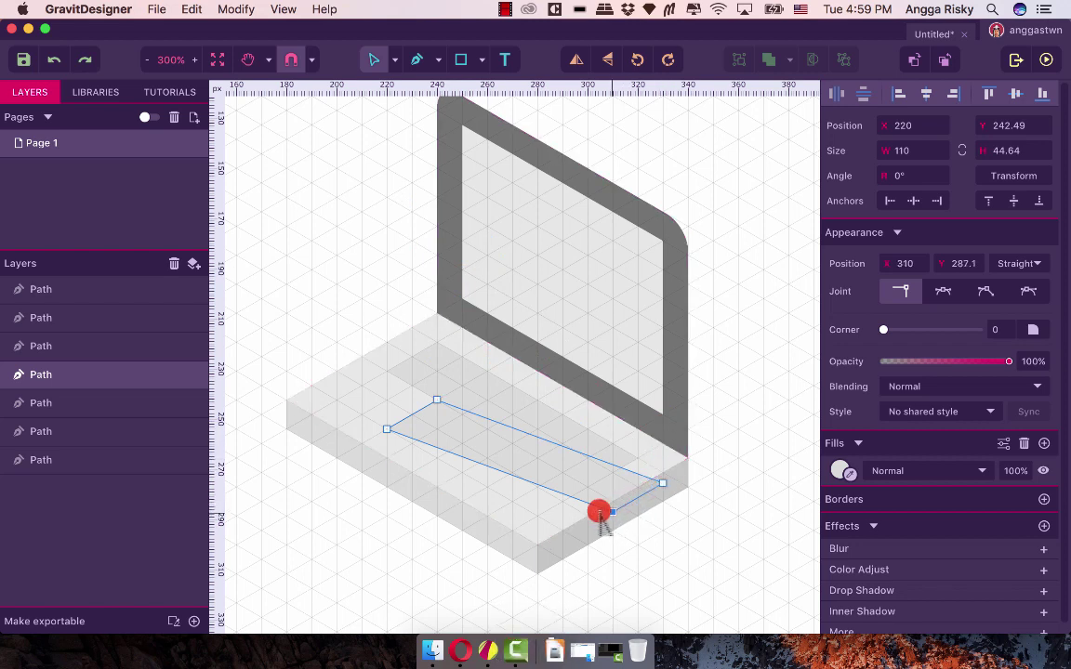
{"action": "left_click_drag", "start_coordinate": [600, 514], "coordinate": [462, 473]}
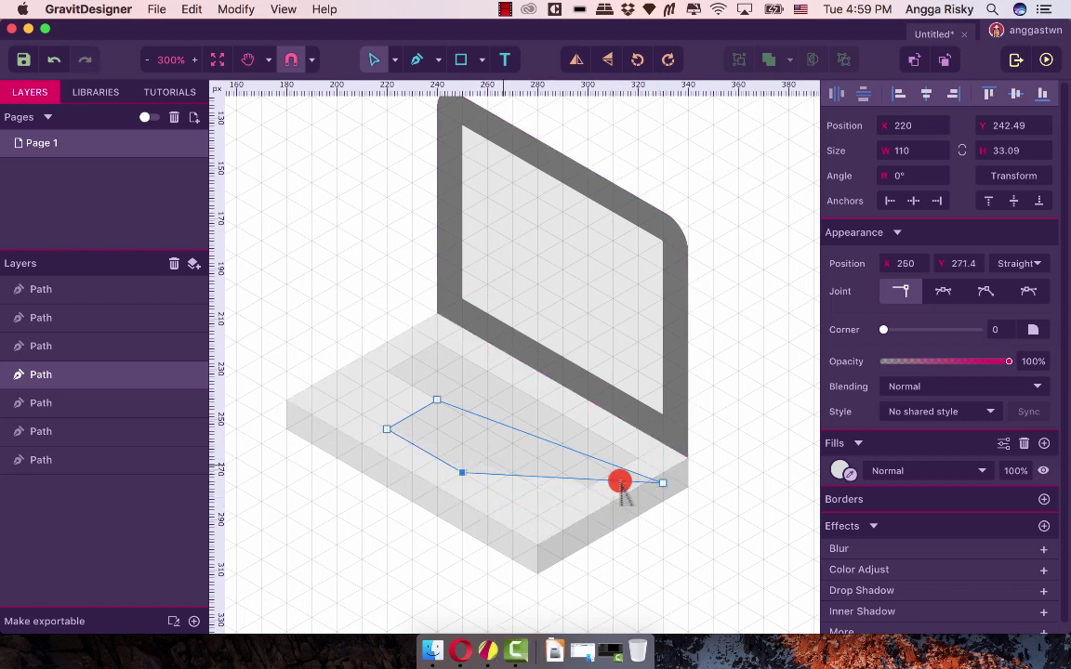
{"action": "left_click_drag", "start_coordinate": [661, 482], "coordinate": [445, 453]}
{"action": "left_click", "coordinate": [431, 425]}
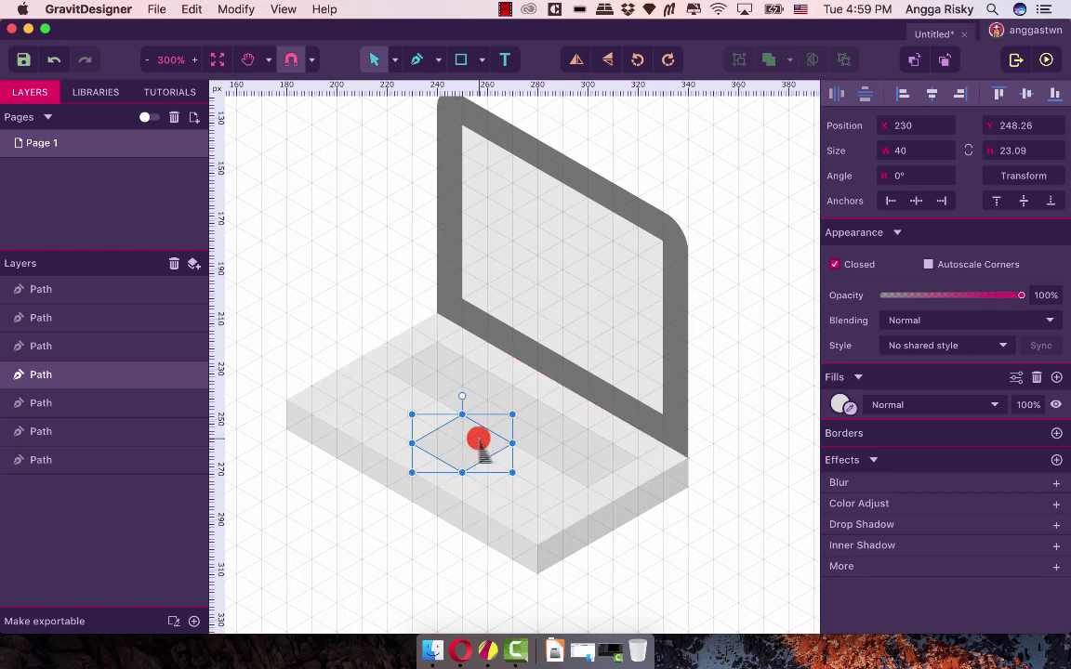
Set the isometric grid size to 5 and pull the touchpad's rear edge away from the keyboard strip, making it about 35 × 20 px
{"action": "left_click", "coordinate": [748, 327]}
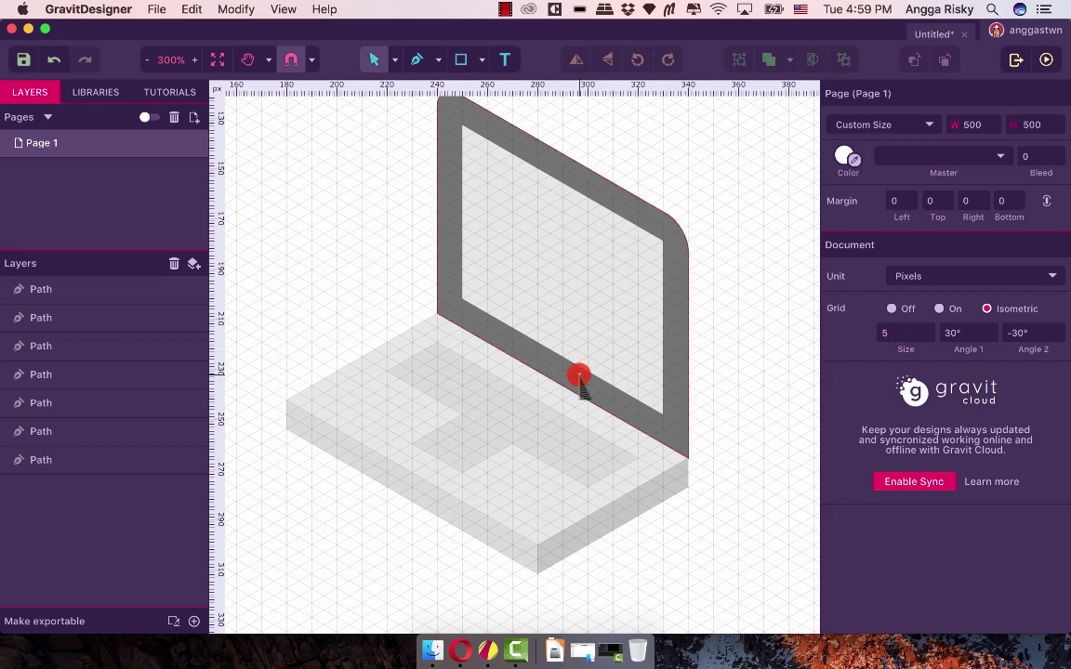
{"action": "left_click", "coordinate": [450, 437]}
{"action": "double_click", "coordinate": [450, 437]}
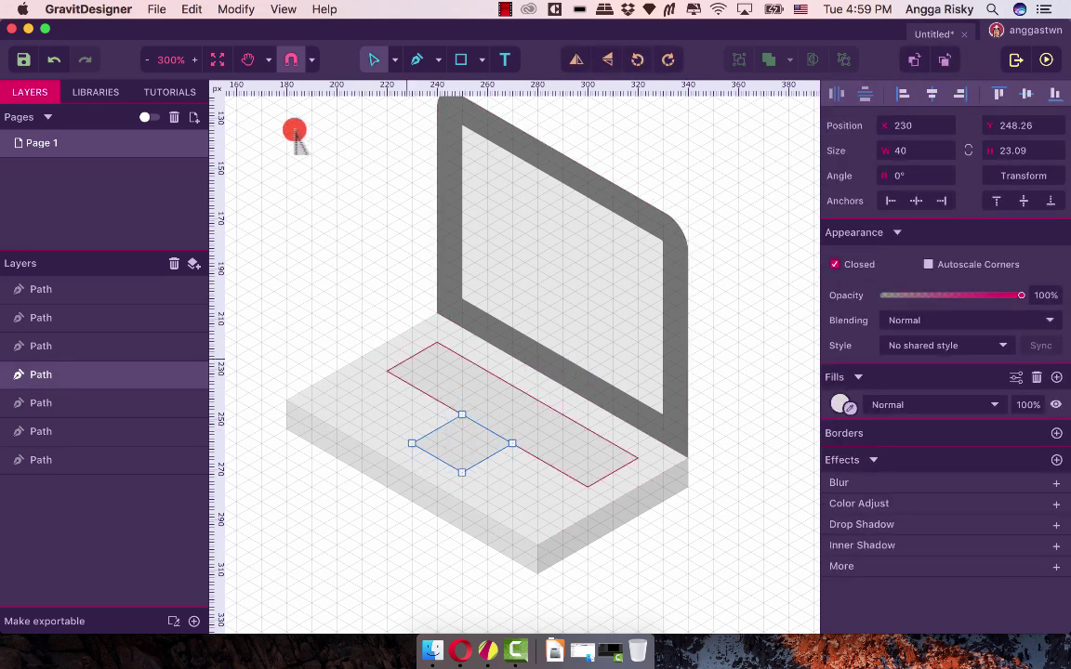
{"action": "left_click", "coordinate": [195, 60]}
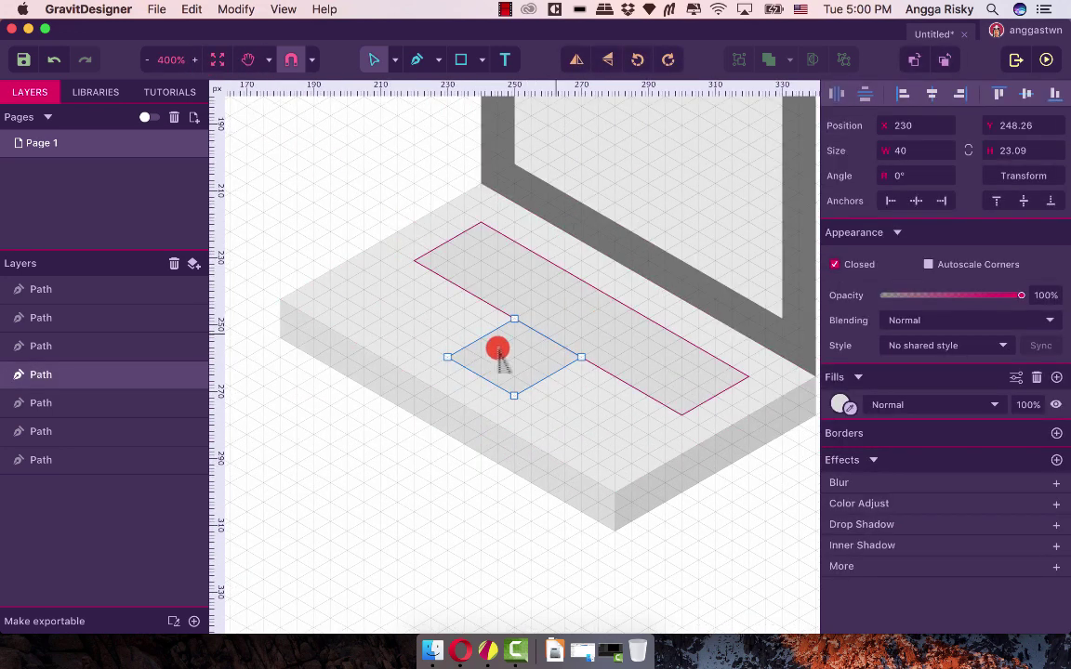
{"action": "left_click_drag", "start_coordinate": [513, 320], "coordinate": [497, 327]}
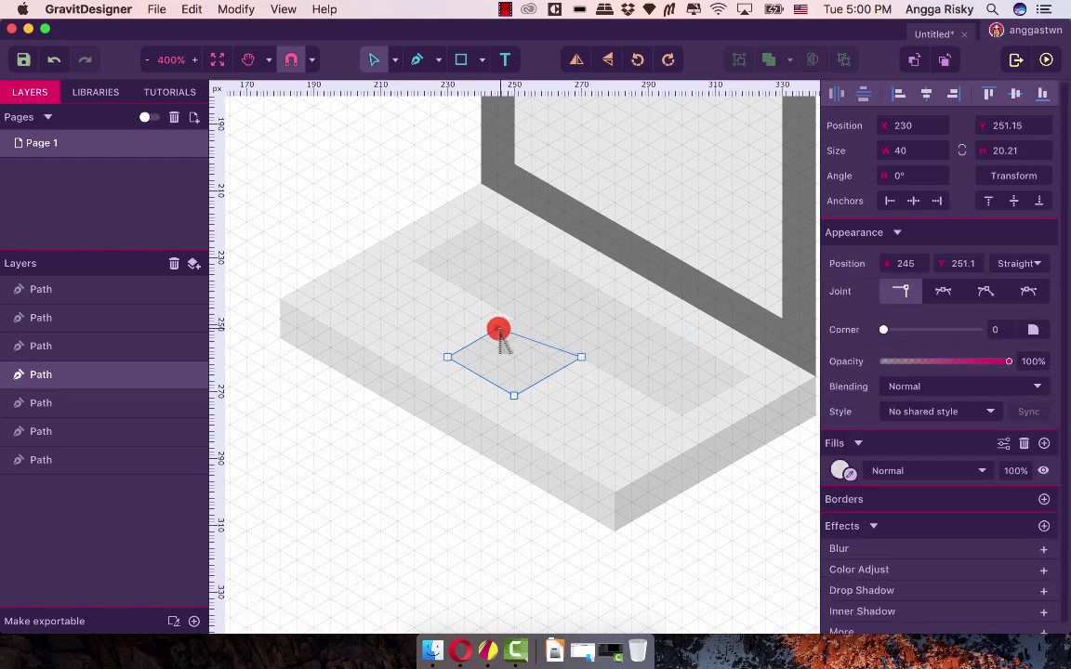
{"action": "left_click", "coordinate": [580, 357]}
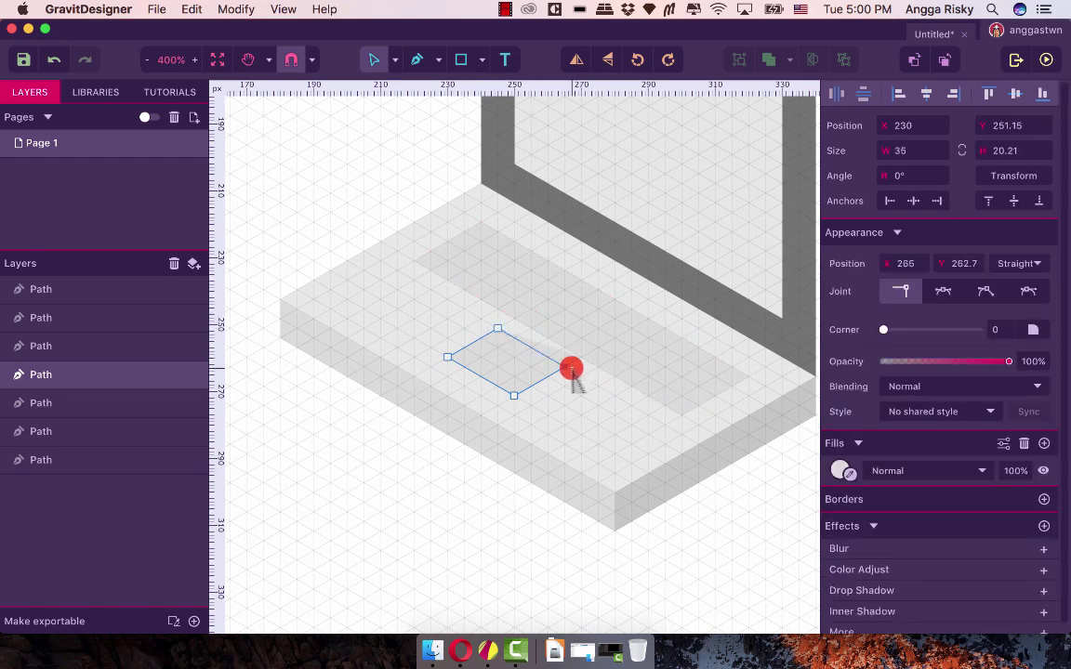
{"action": "left_click", "coordinate": [485, 514]}
Widen the keyboard strip by moving both corners of its rear edge one grid cell toward the upright screen panel
{"action": "scroll", "coordinate": [484, 516], "scroll_direction": "up", "scroll_amount": 3}
{"action": "scroll", "coordinate": [484, 516], "scroll_direction": "right", "scroll_amount": 3}
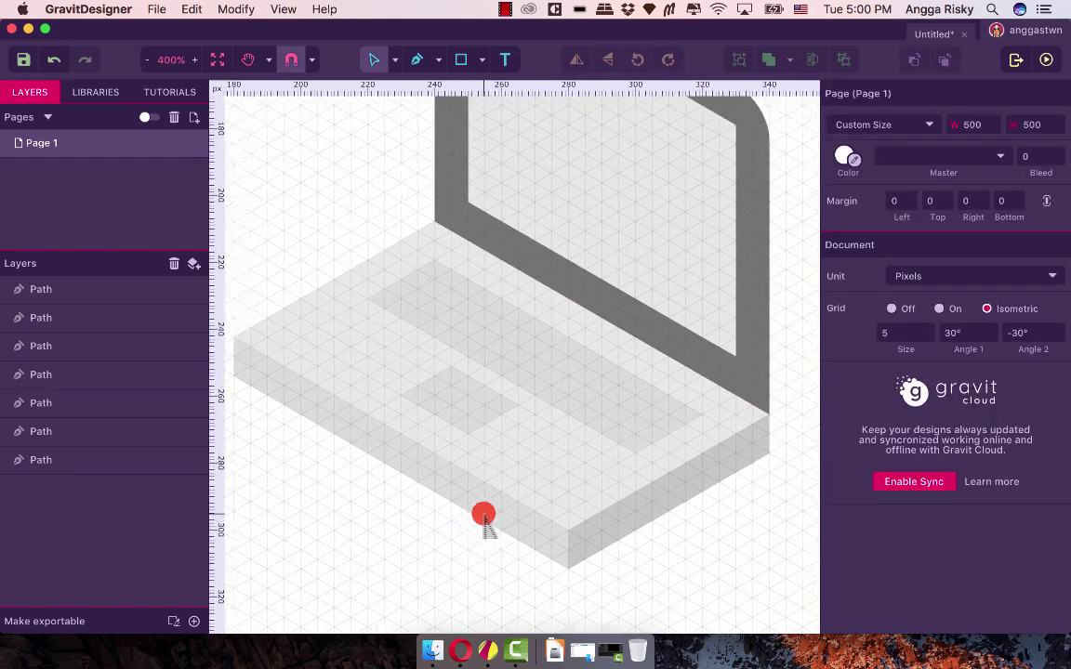
{"action": "left_click", "coordinate": [686, 406]}
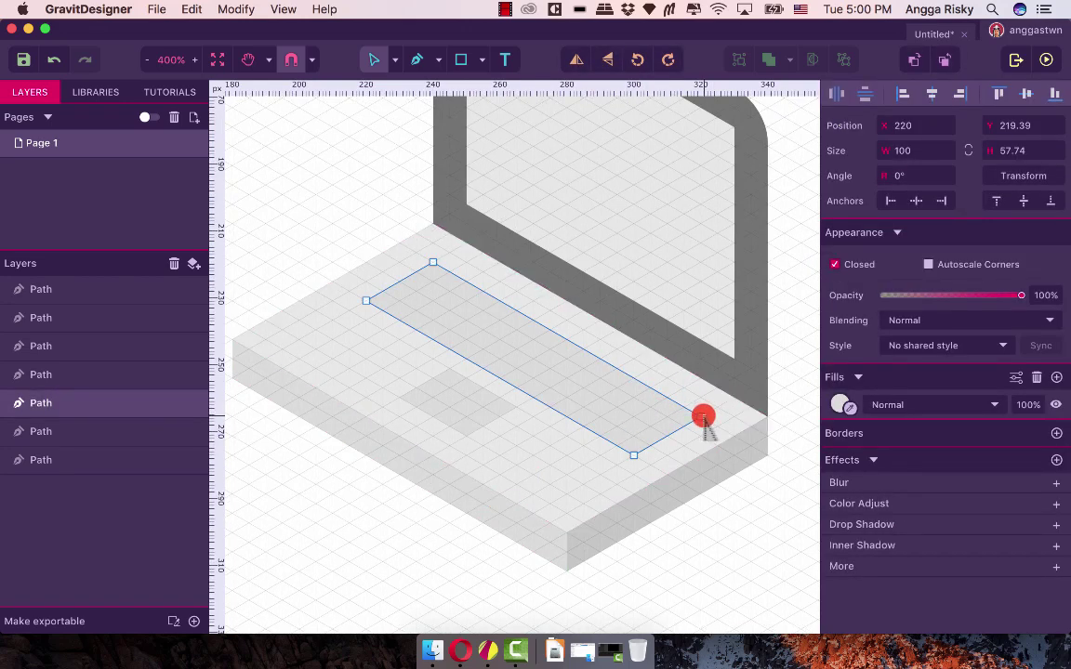
{"action": "left_click_drag", "start_coordinate": [702, 417], "coordinate": [716, 406]}
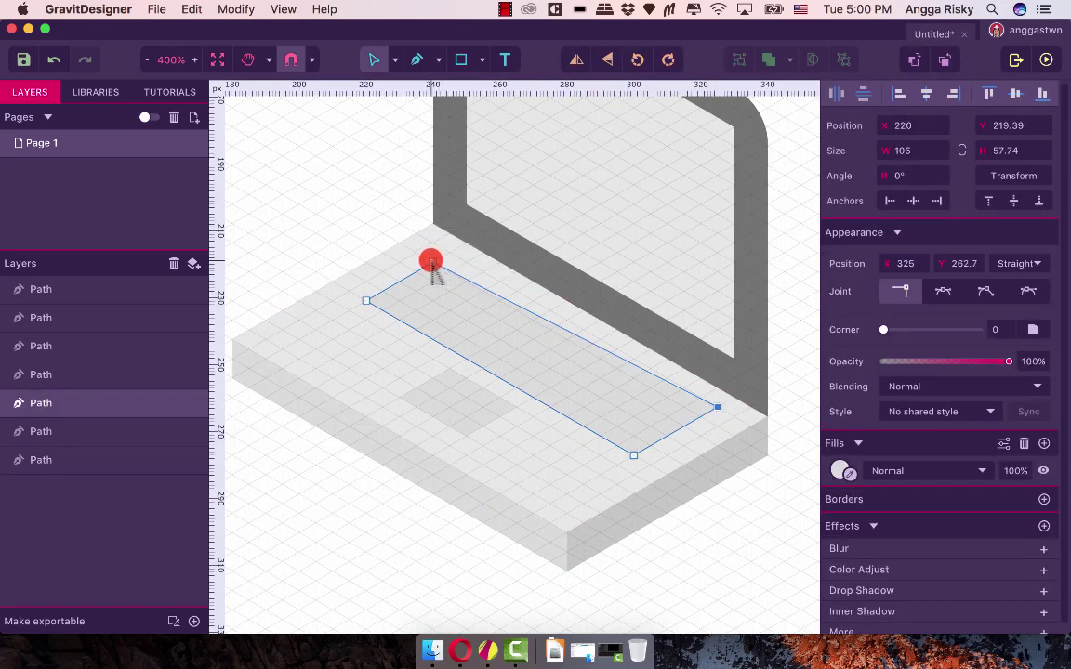
{"action": "left_click_drag", "start_coordinate": [432, 264], "coordinate": [447, 252]}
Set the isometric grid size to 20 and turn the grid off to view the whole laptop on the page
{"action": "left_click", "coordinate": [704, 549]}
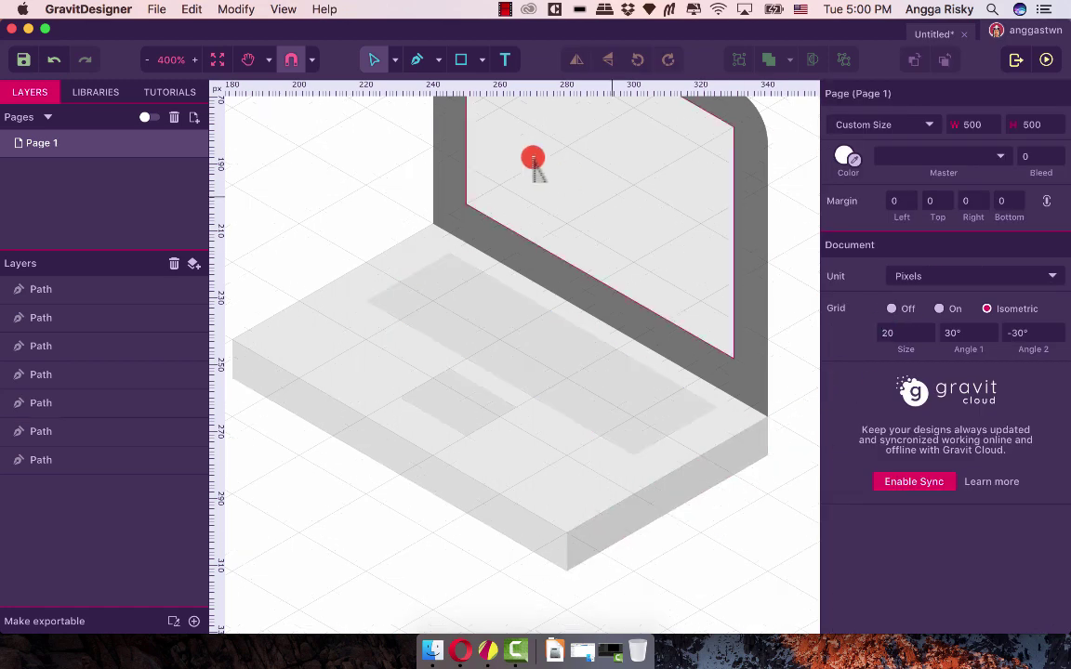
{"action": "left_click", "coordinate": [148, 59]}
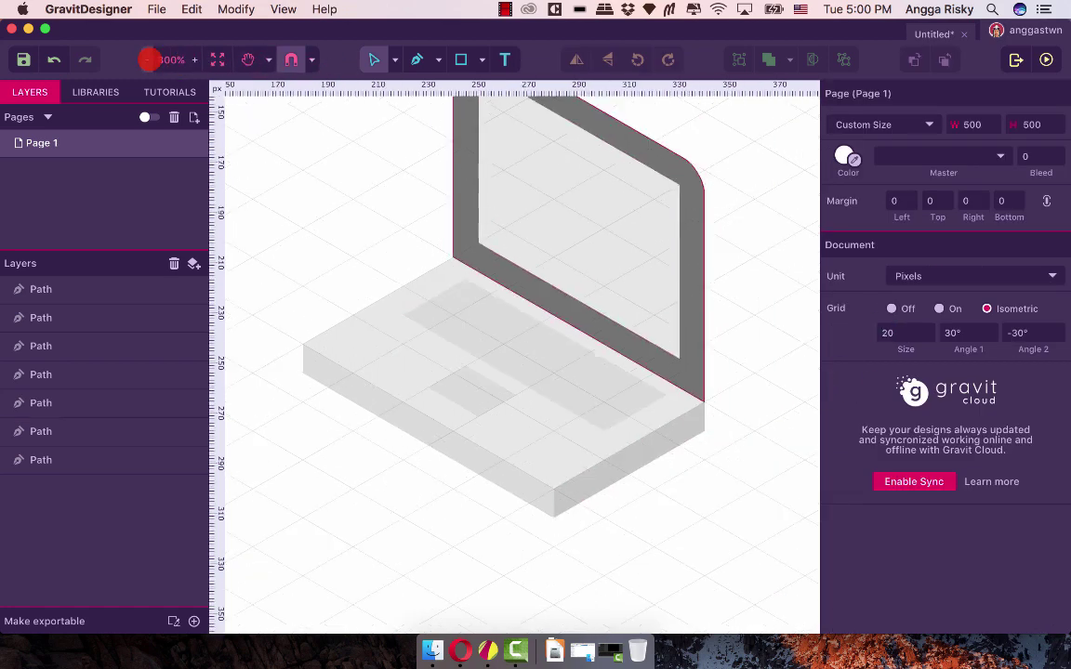
{"action": "left_click", "coordinate": [148, 59]}
{"action": "left_click", "coordinate": [149, 59]}
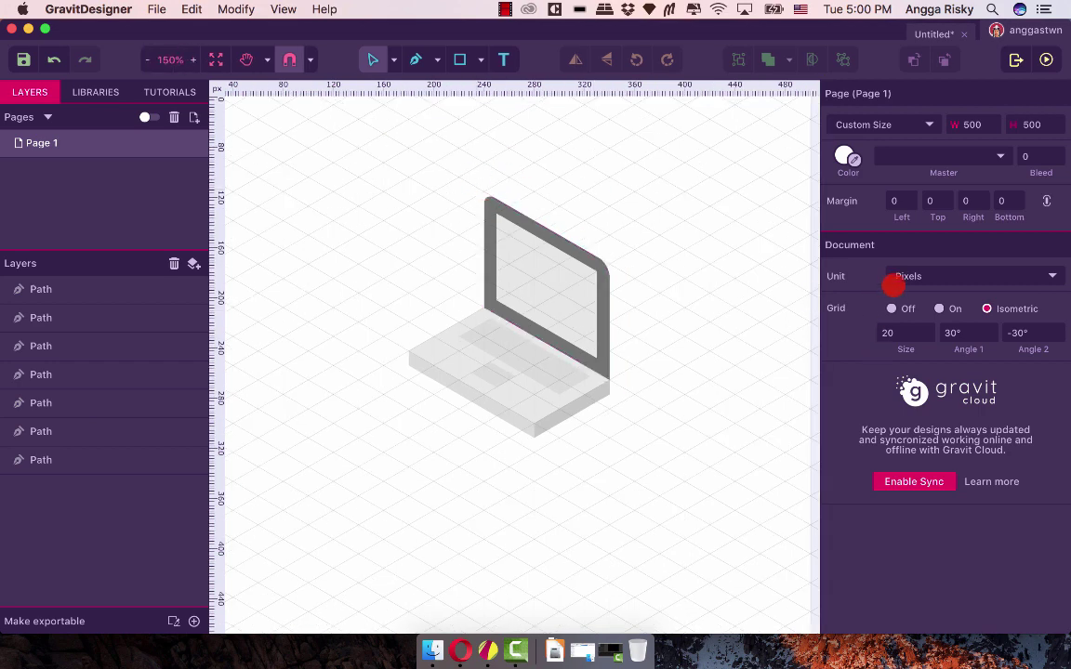
{"action": "left_click", "coordinate": [891, 308]}
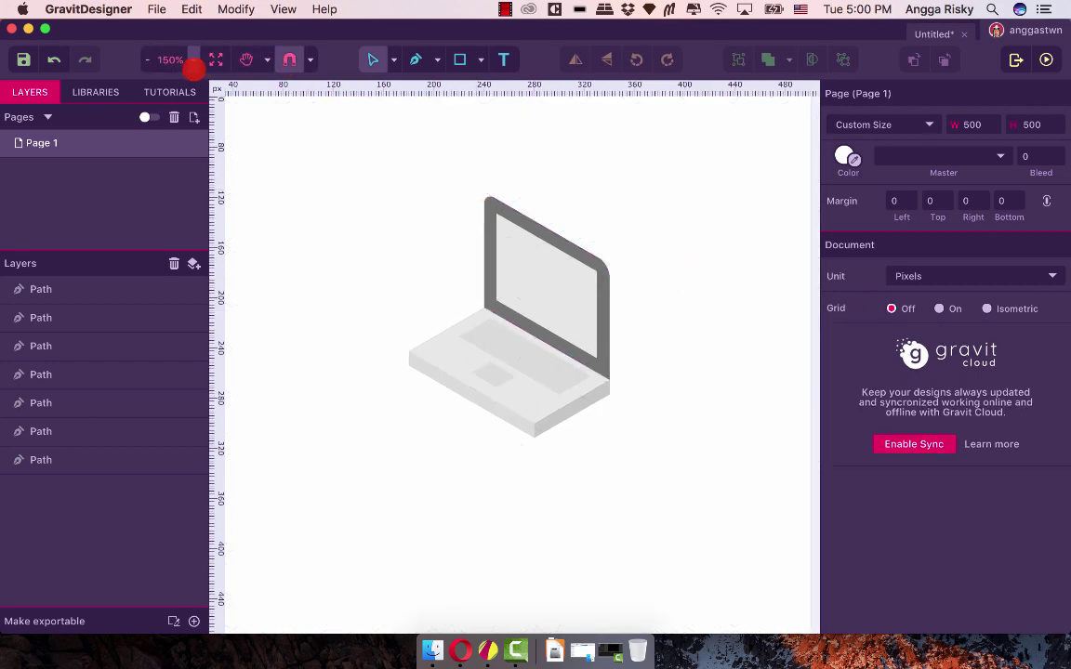
{"action": "left_click", "coordinate": [192, 60]}
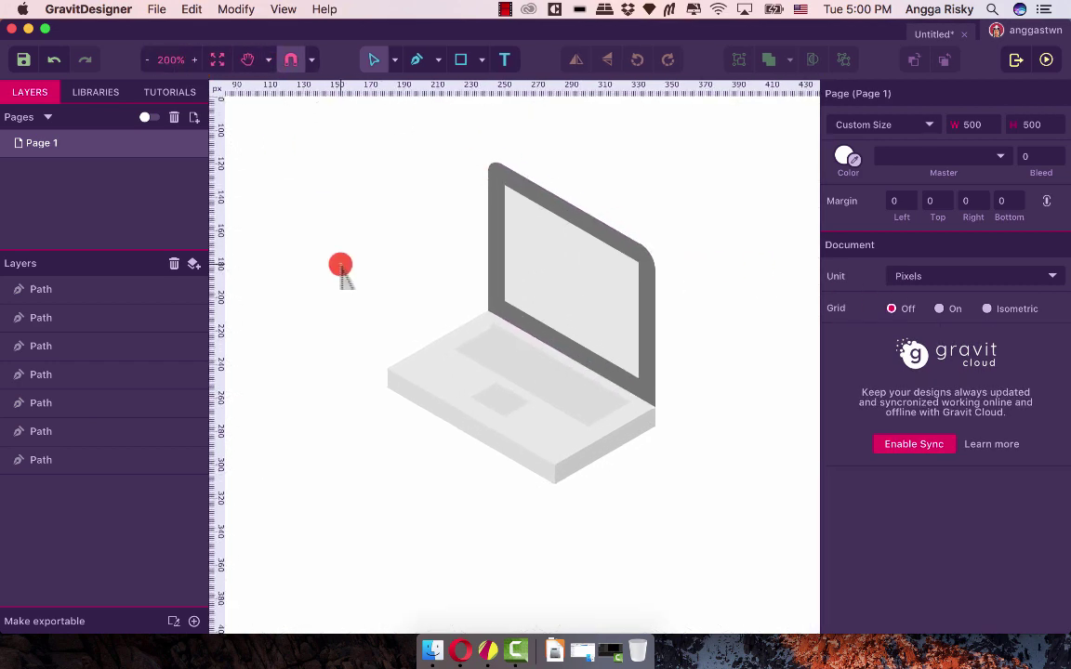
{"action": "scroll", "coordinate": [340, 270], "scroll_direction": "up", "scroll_amount": 1}
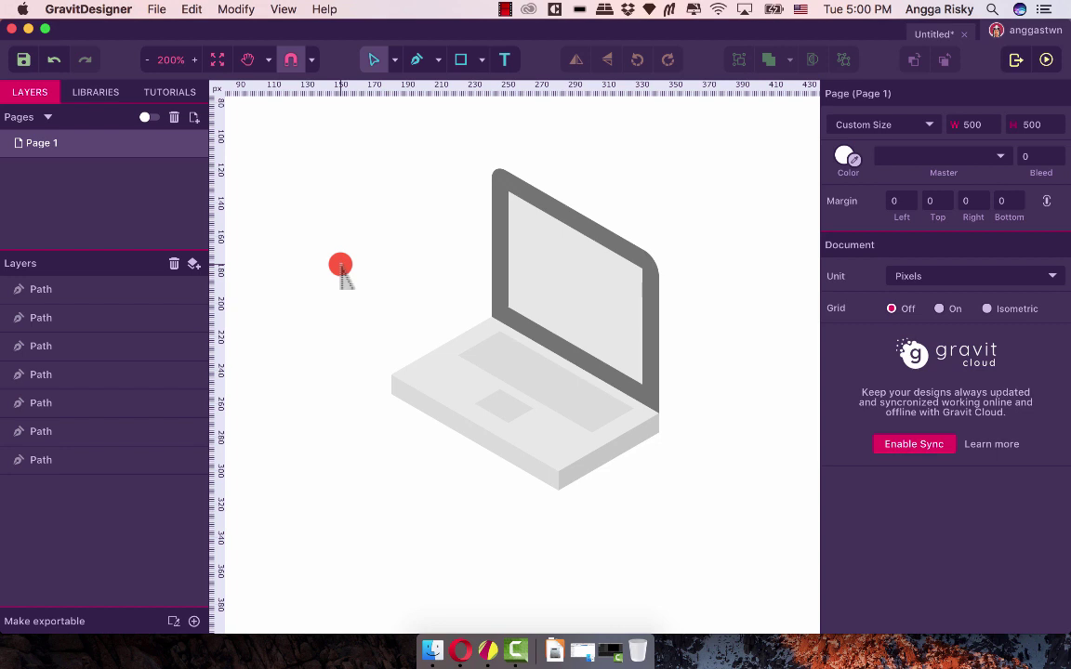
{"action": "scroll", "coordinate": [341, 270], "scroll_direction": "left", "scroll_amount": 2}
{"action": "key", "text": "super+minus"}
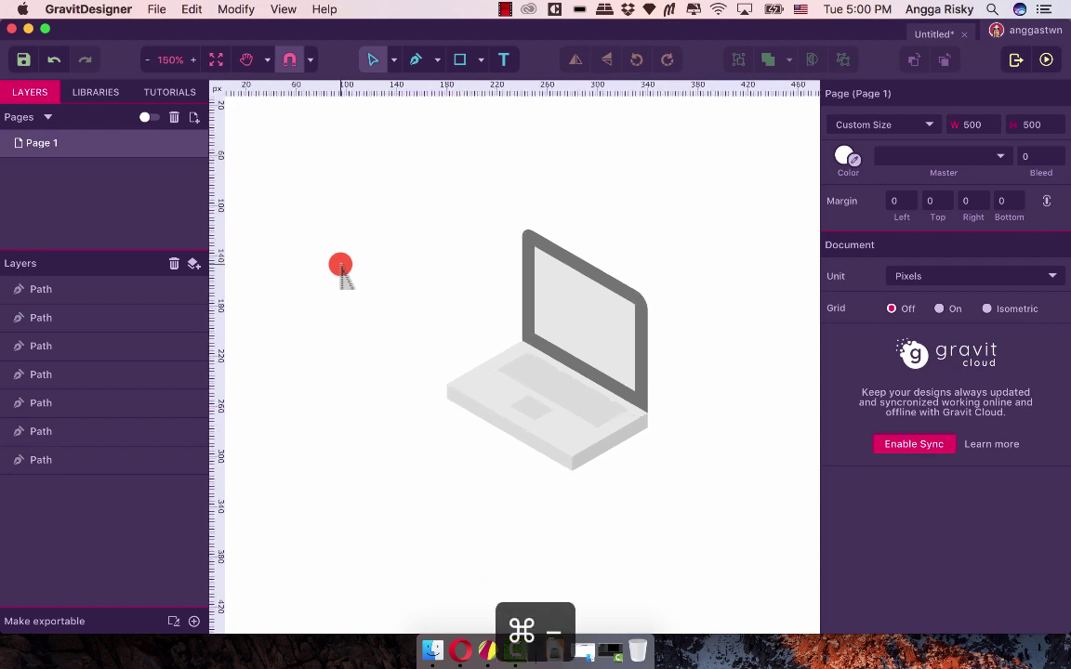
{"action": "key", "text": "super+minus"}
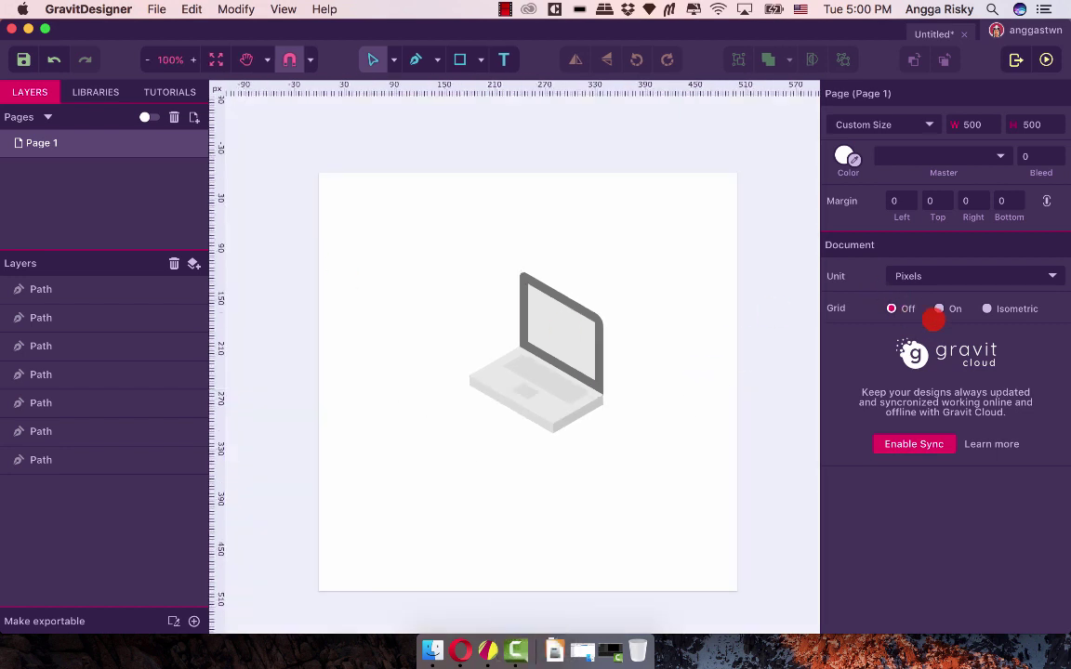
{"action": "left_click", "coordinate": [982, 309]}
{"action": "left_click", "coordinate": [939, 309]}
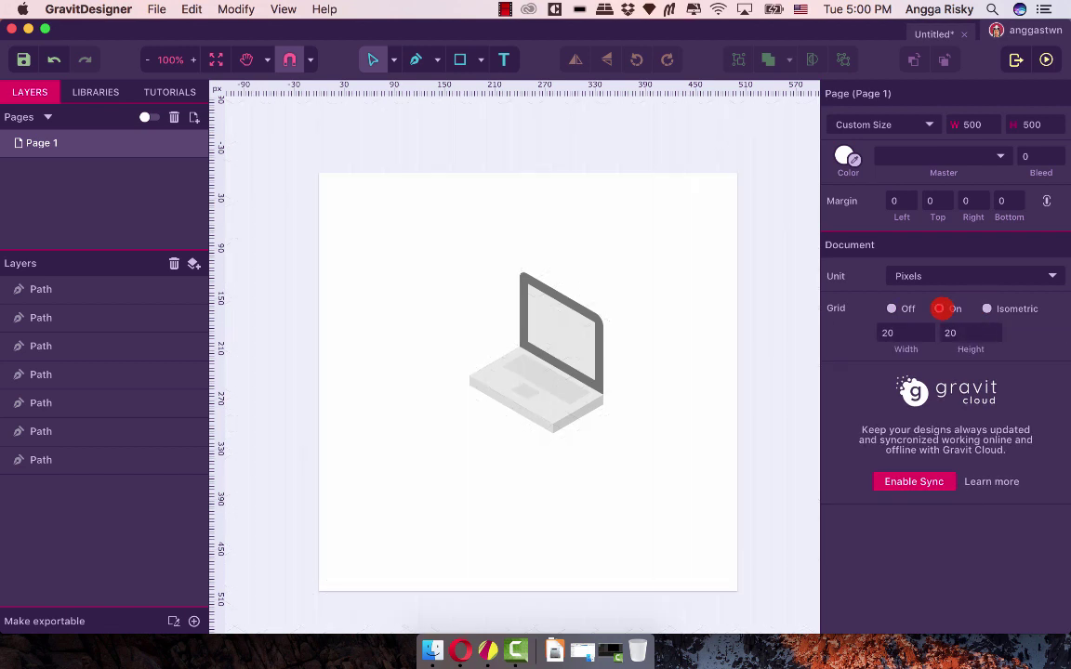
{"action": "left_click", "coordinate": [893, 308]}
{"action": "left_click", "coordinate": [987, 308]}
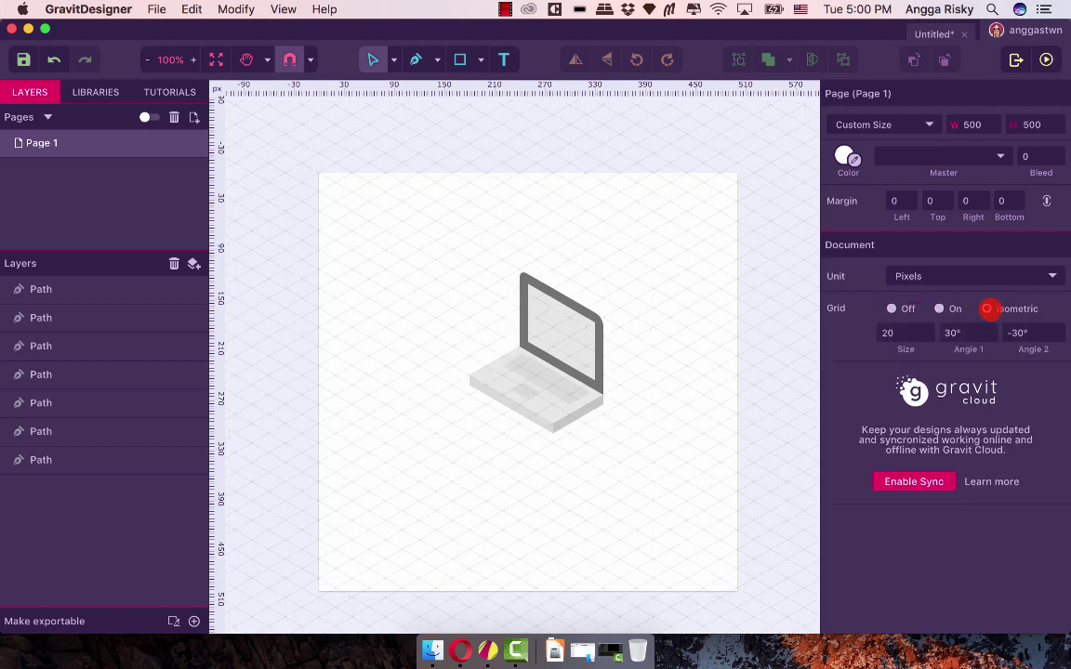
{"action": "double_click", "coordinate": [889, 333]}
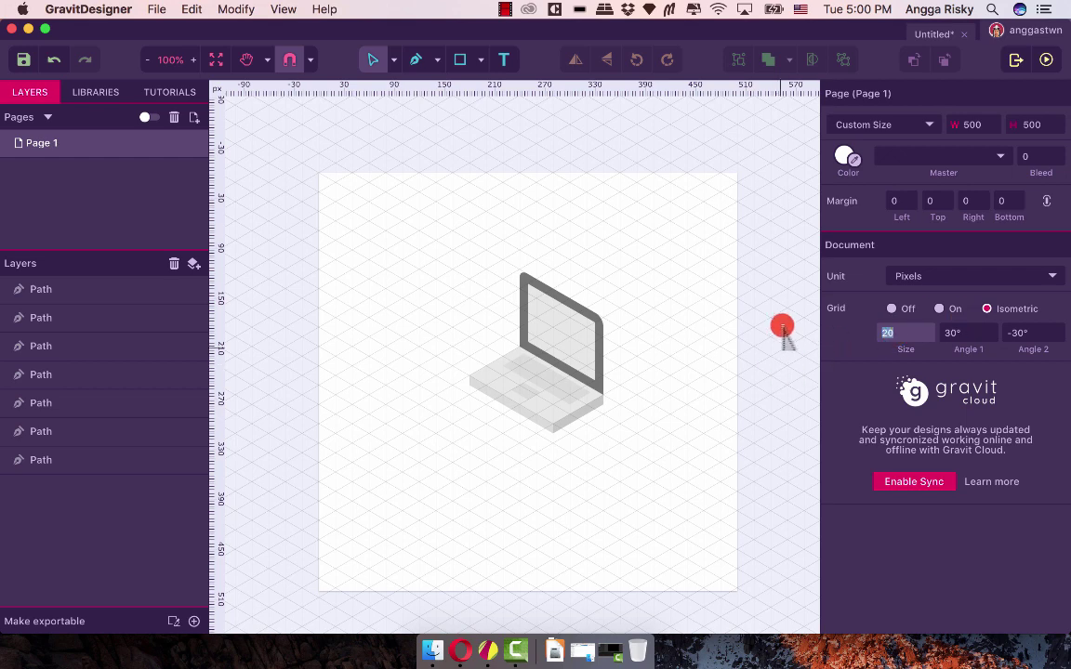
{"action": "left_click", "coordinate": [895, 332]}
{"action": "left_click", "coordinate": [891, 309]}
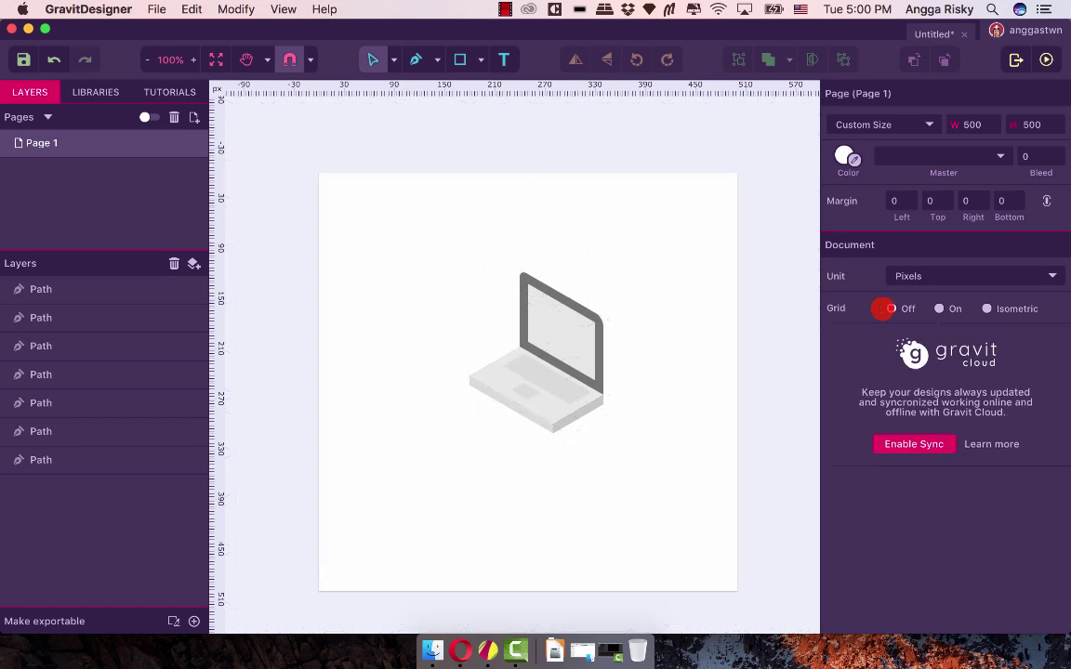
{"action": "key", "text": "super+equal"}
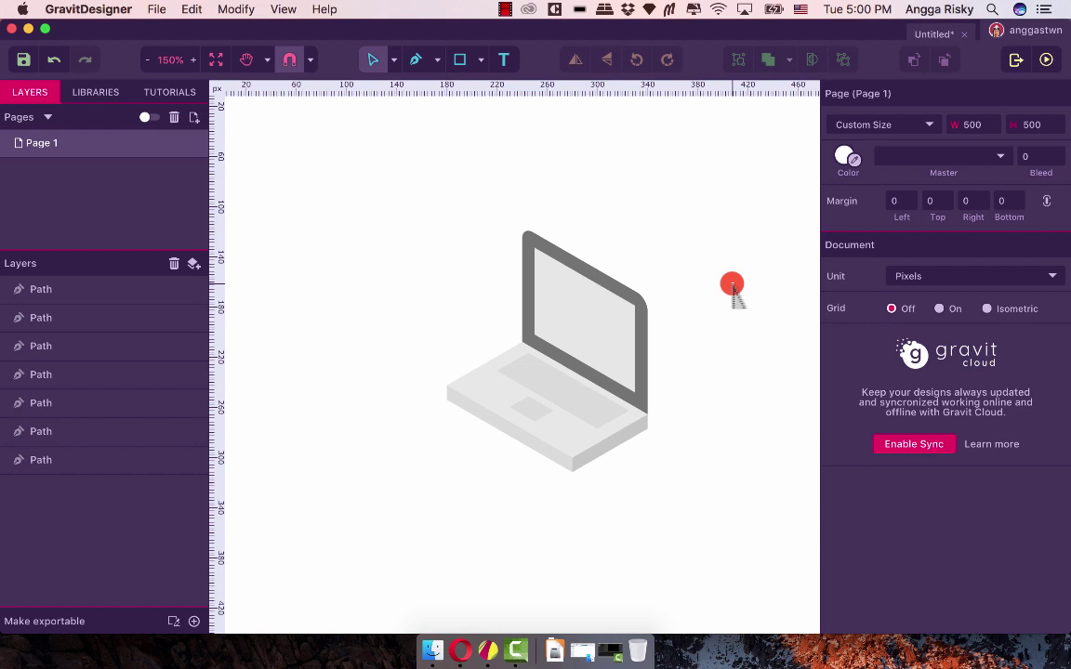
{"action": "scroll", "coordinate": [733, 289], "scroll_direction": "left", "scroll_amount": 3}
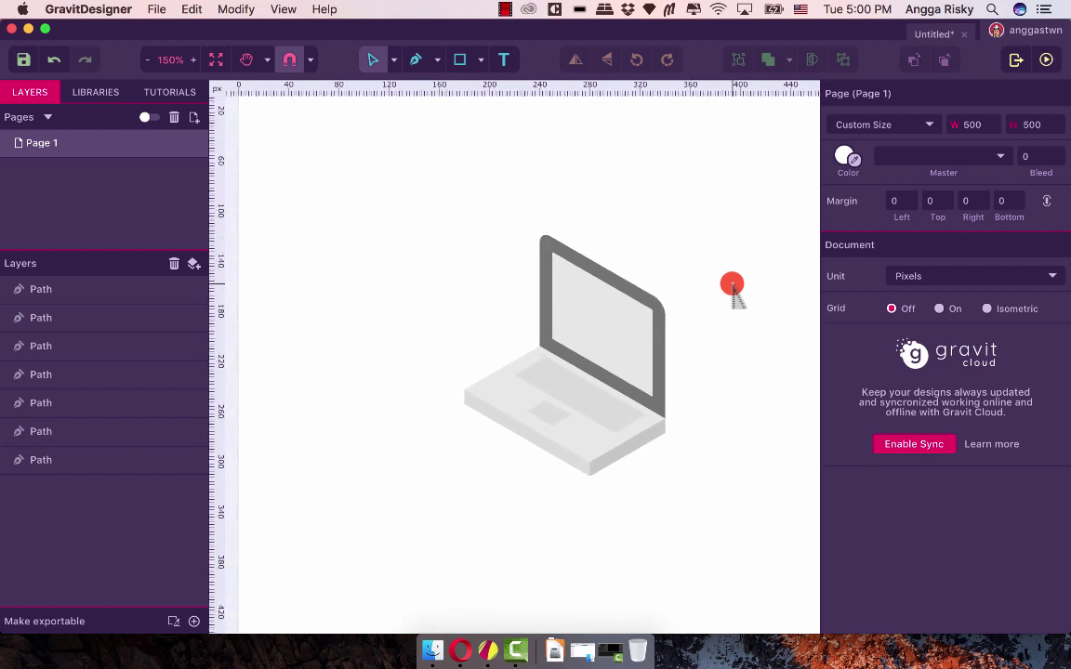
{"action": "scroll", "coordinate": [733, 288], "scroll_direction": "right", "scroll_amount": 5}
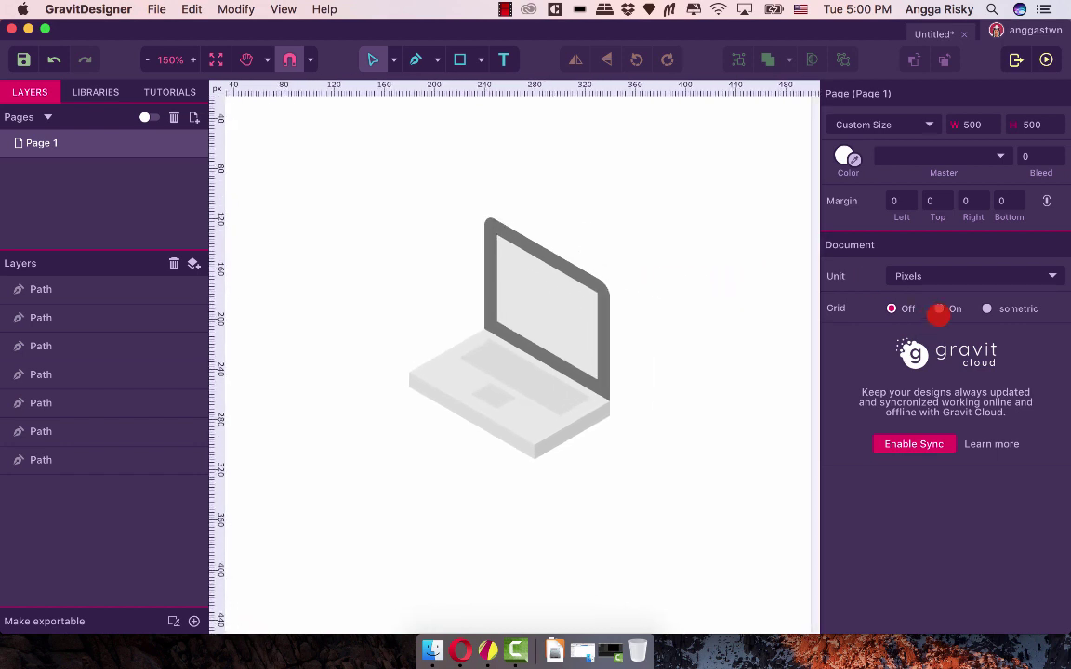
Turn the isometric grid on with a size of 5
{"action": "left_click", "coordinate": [991, 310]}
{"action": "left_click", "coordinate": [900, 333]}
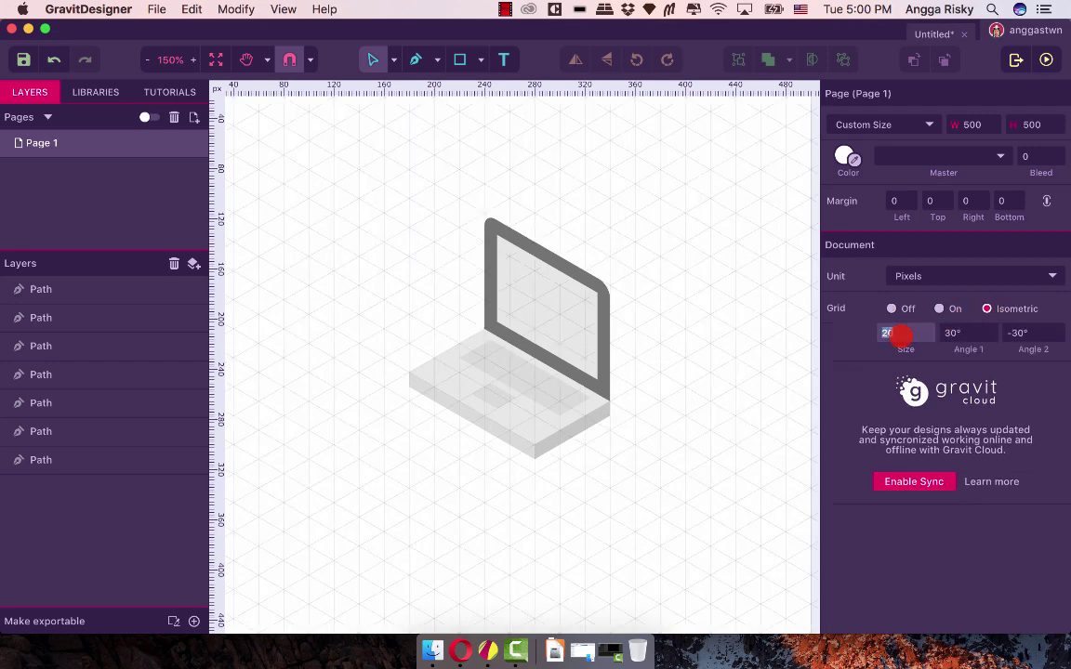
{"action": "key", "text": "Return"}
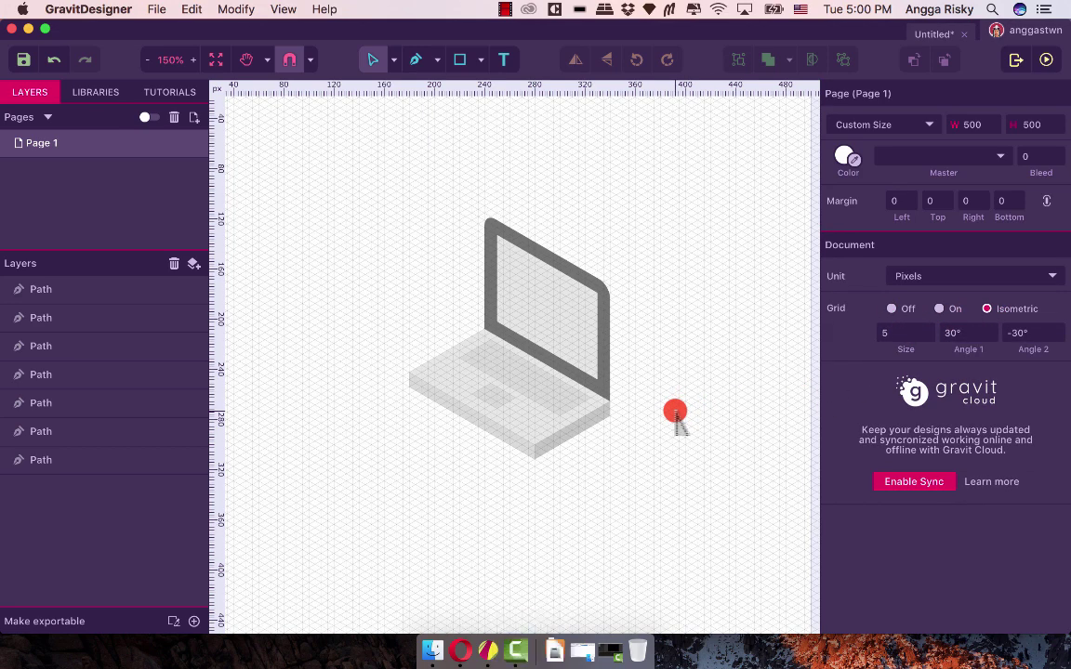
Halve the height of the base's front-right side face by raising both of its lower corners one grid cell
{"action": "key", "text": "super+equal"}
{"action": "key", "text": "super+equal"}
{"action": "scroll", "coordinate": [666, 420], "scroll_direction": "down", "scroll_amount": 7}
{"action": "scroll", "coordinate": [666, 420], "scroll_direction": "right", "scroll_amount": 5}
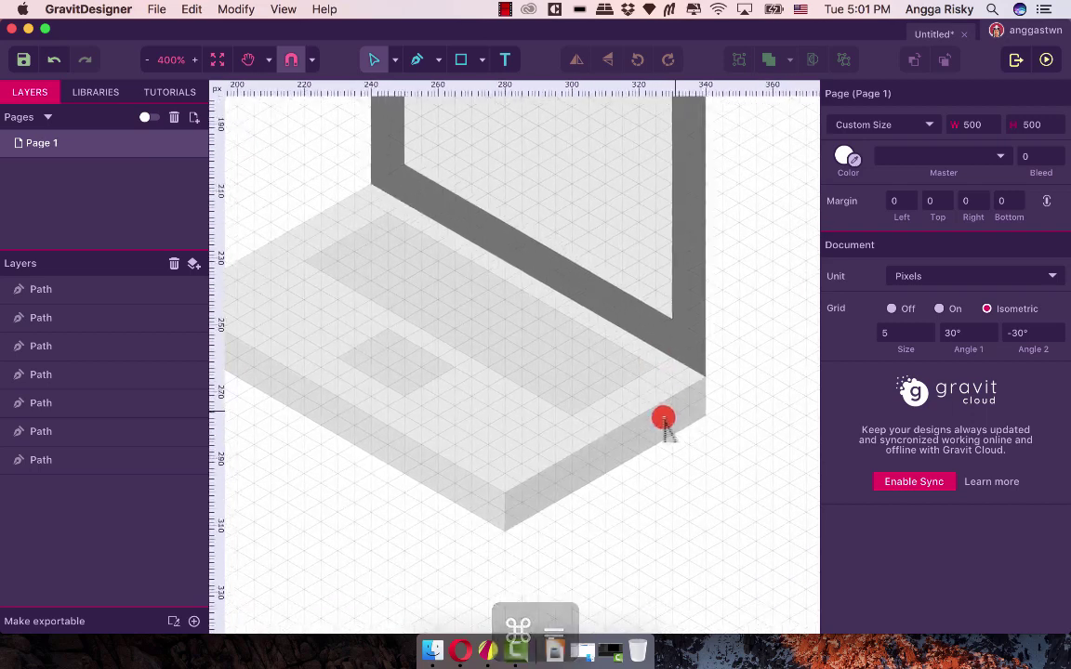
{"action": "left_click", "coordinate": [529, 463]}
{"action": "left_click_drag", "start_coordinate": [474, 498], "coordinate": [474, 481]}
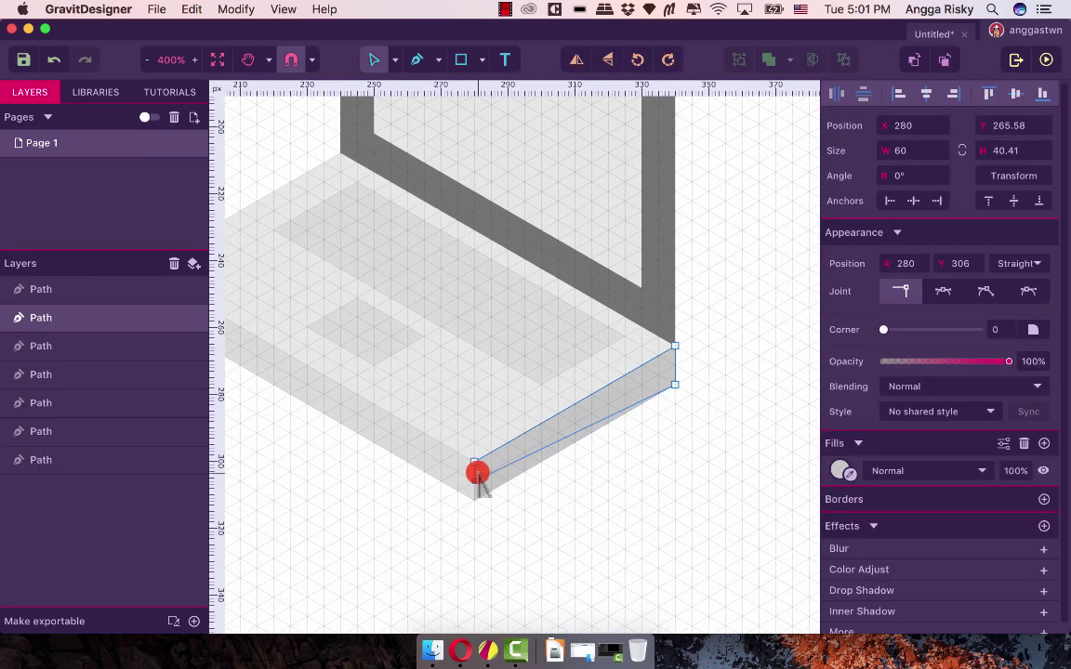
{"action": "left_click_drag", "start_coordinate": [675, 384], "coordinate": [675, 364]}
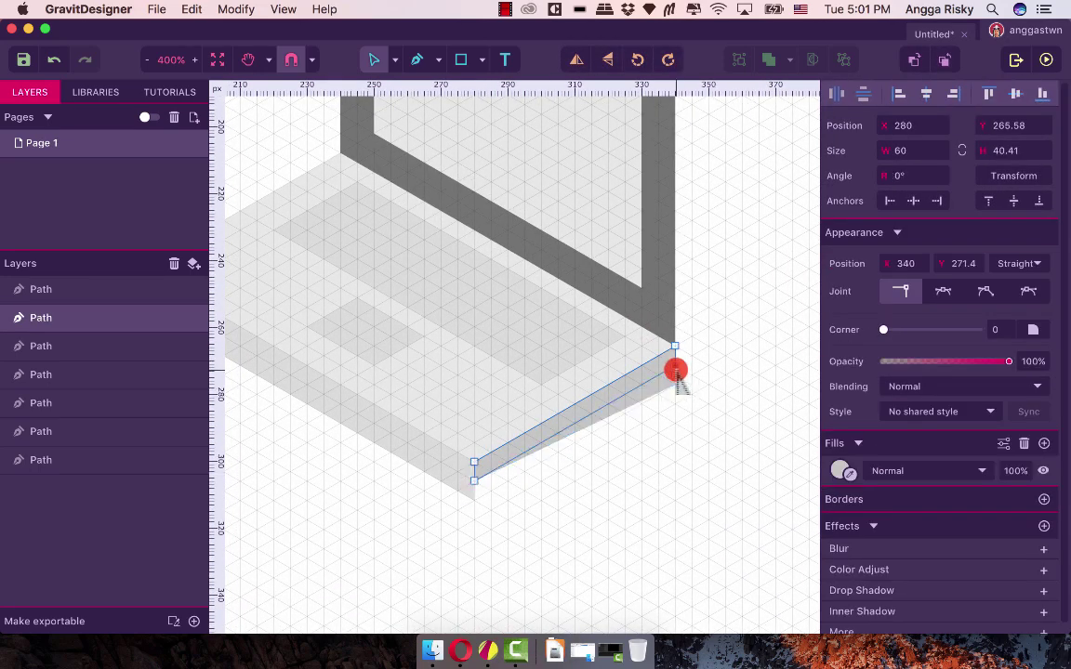
Halve the height of the base's front-left side face by raising both of its lower corners one grid cell
{"action": "left_click", "coordinate": [473, 497]}
{"action": "left_click_drag", "start_coordinate": [473, 498], "coordinate": [476, 483]}
{"action": "scroll", "coordinate": [326, 351], "scroll_direction": "left", "scroll_amount": 5}
{"action": "scroll", "coordinate": [325, 351], "scroll_direction": "up", "scroll_amount": 3}
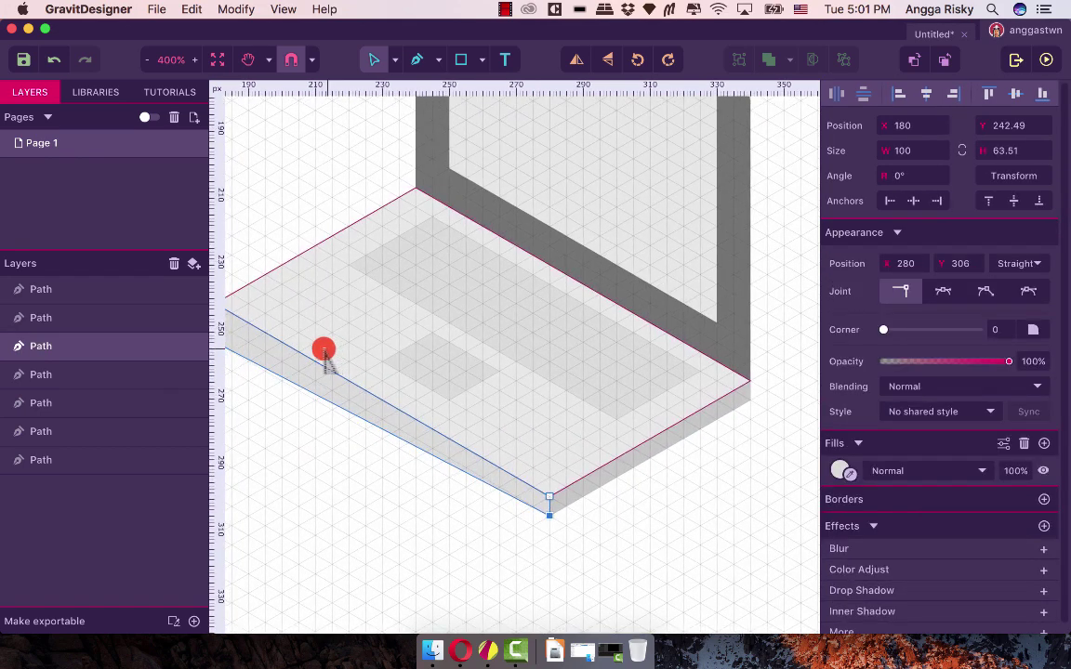
{"action": "left_click_drag", "start_coordinate": [264, 366], "coordinate": [264, 353]}
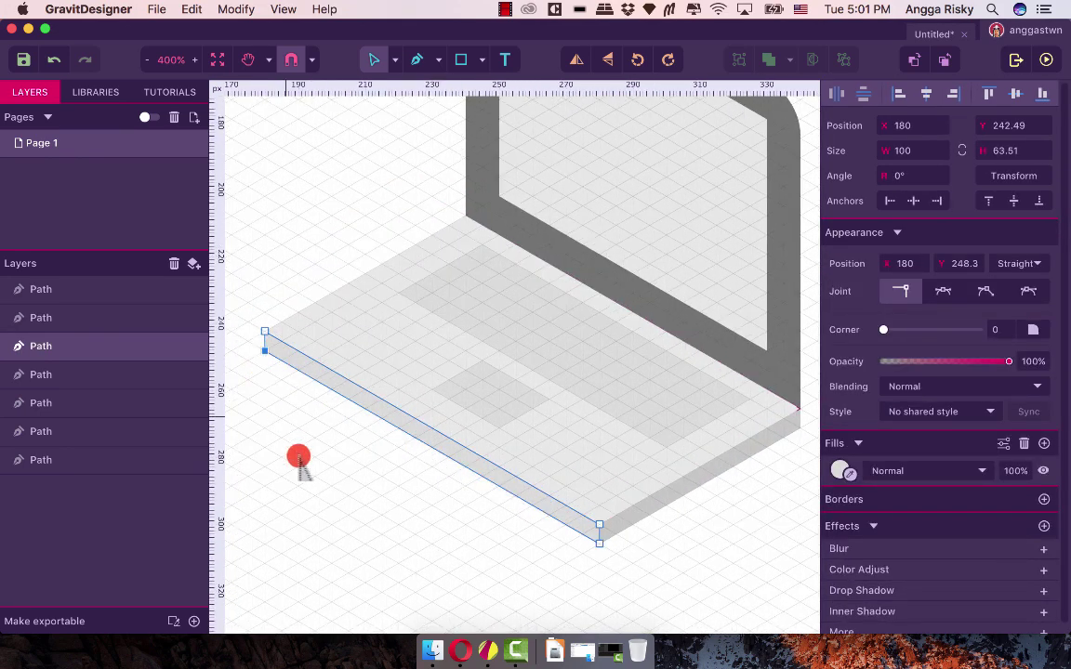
Deselect the side face and turn the grid off to view the whole laptop with its thinner base
{"action": "left_click", "coordinate": [299, 455]}
{"action": "left_click", "coordinate": [891, 309]}
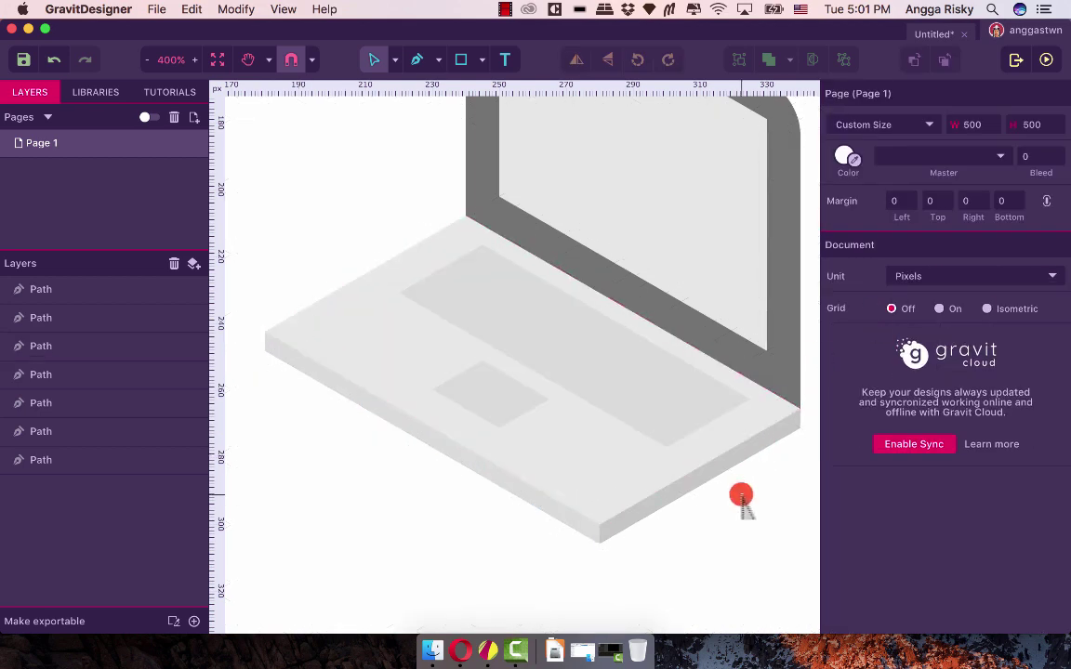
{"action": "key", "text": "super+minus"}
{"action": "key", "text": "super+minus"}
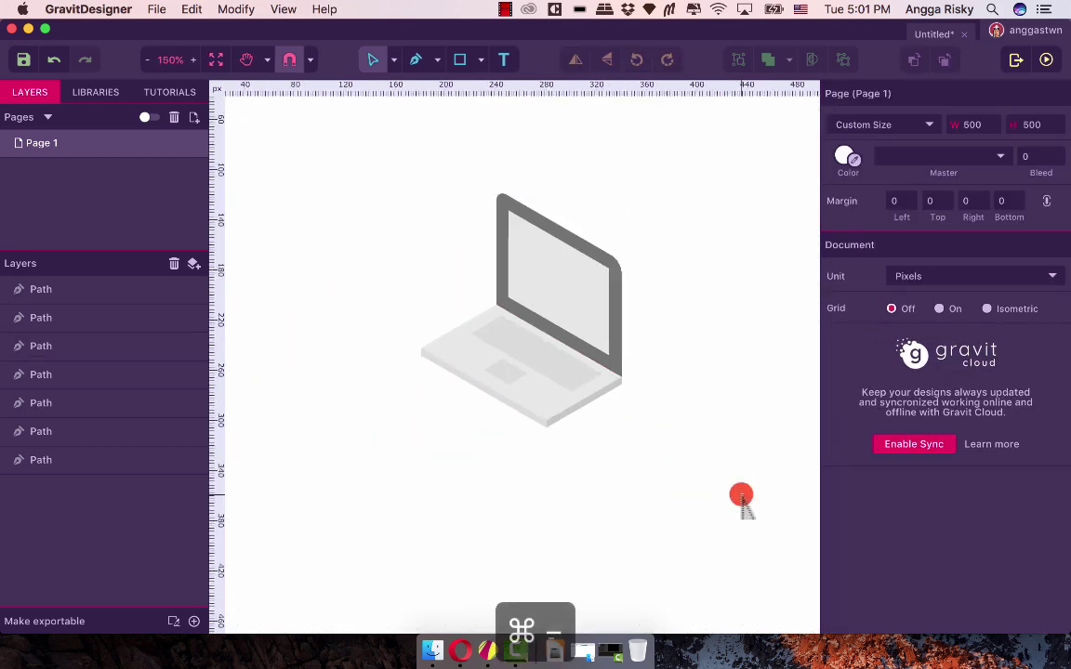
{"action": "key", "text": "super+equal"}
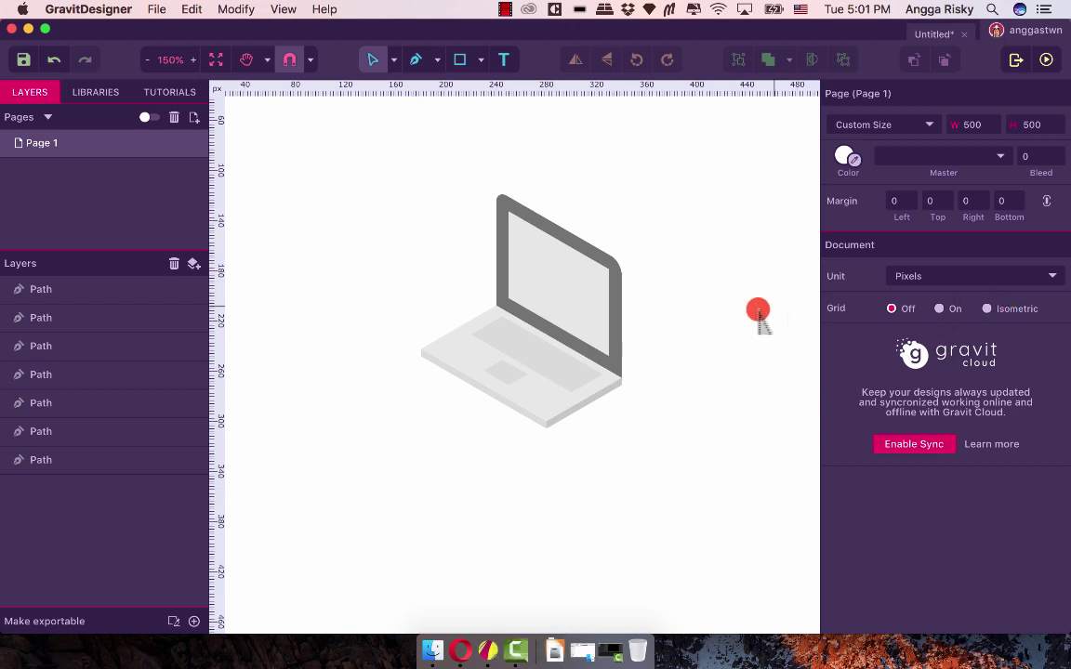
{"action": "scroll", "coordinate": [751, 316], "scroll_direction": "up", "scroll_amount": 2}
{"action": "scroll", "coordinate": [751, 316], "scroll_direction": "left", "scroll_amount": 2}
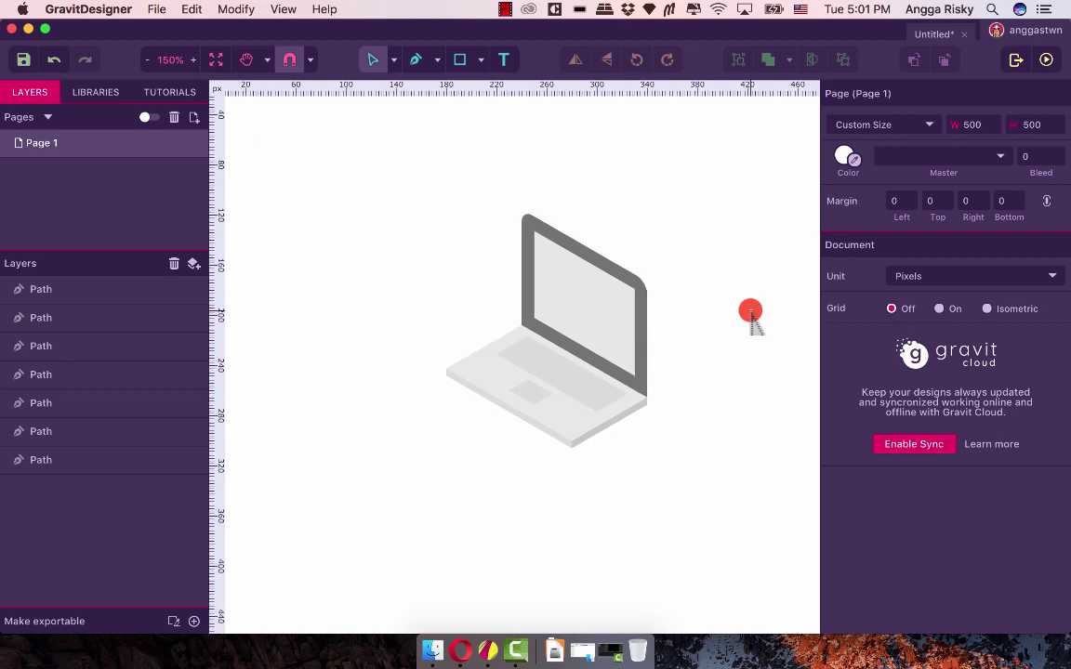
{"action": "scroll", "coordinate": [751, 316], "scroll_direction": "left", "scroll_amount": 1}
{"action": "scroll", "coordinate": [751, 316], "scroll_direction": "up", "scroll_amount": 1}
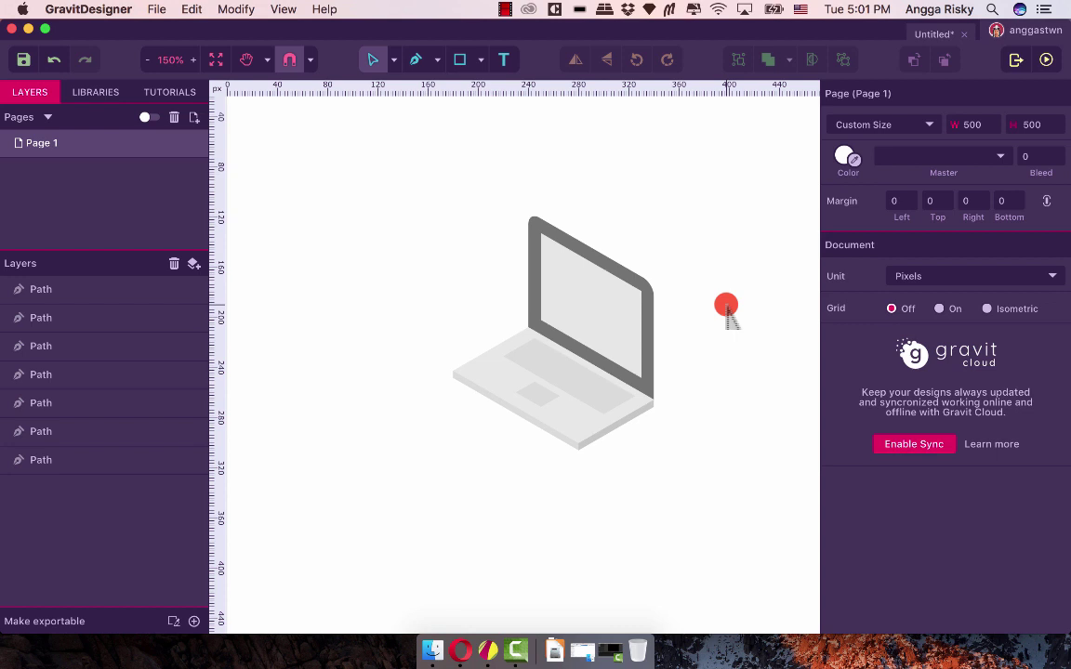
{"action": "key", "text": "super+equal"}
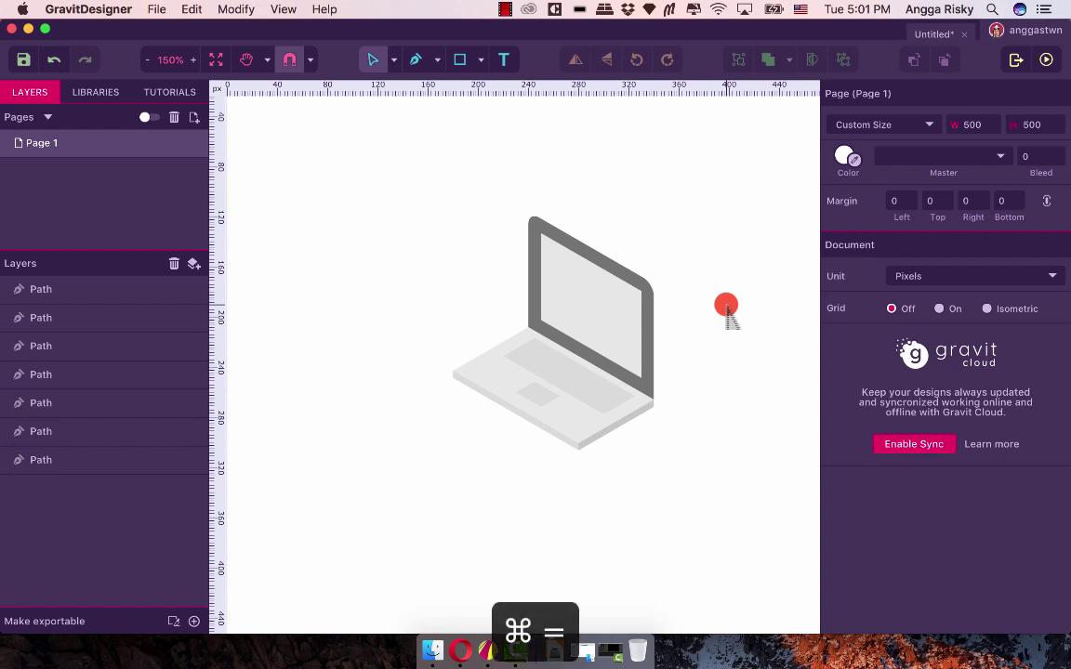